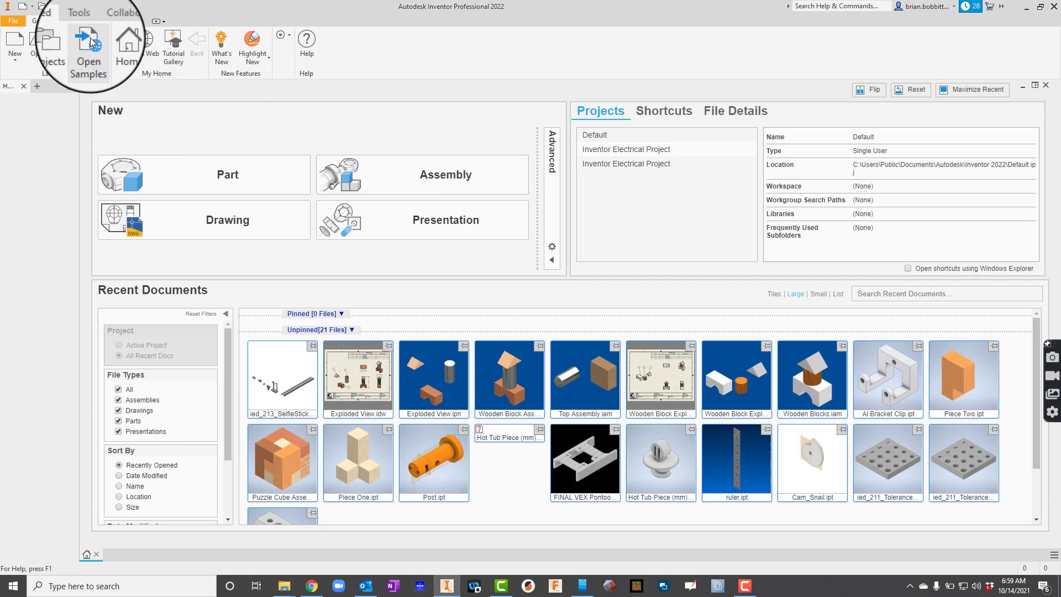
- Open the application options and enable Snap to grid in the sketch settings
click(84, 22)
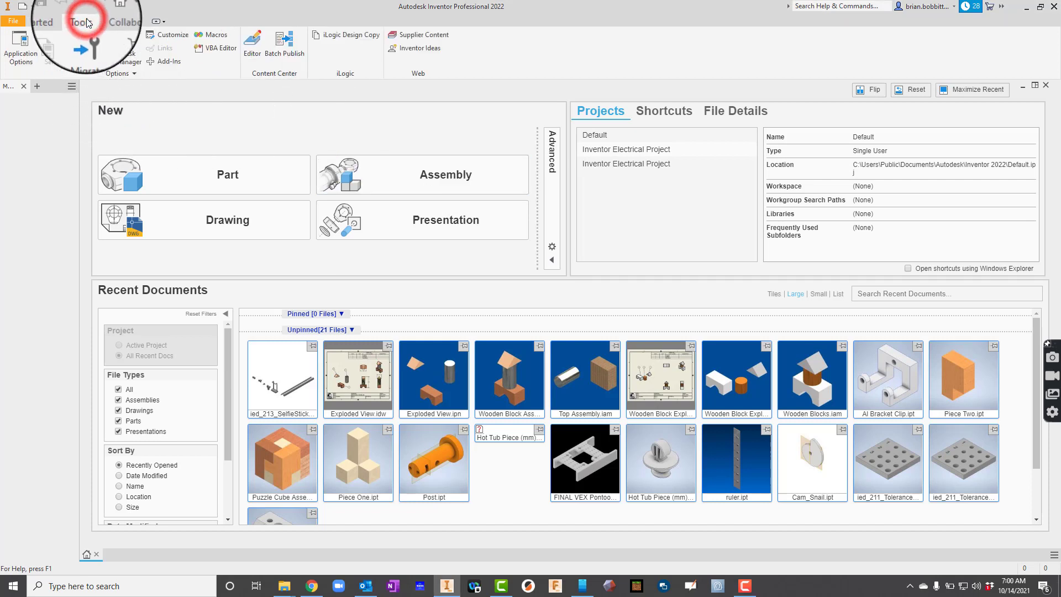
click(29, 45)
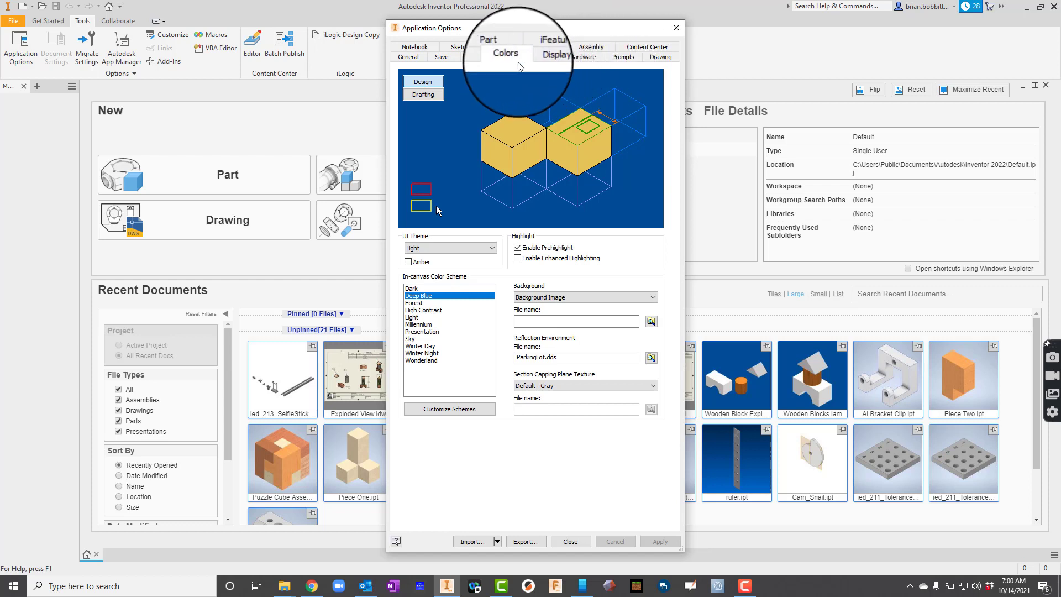
click(460, 50)
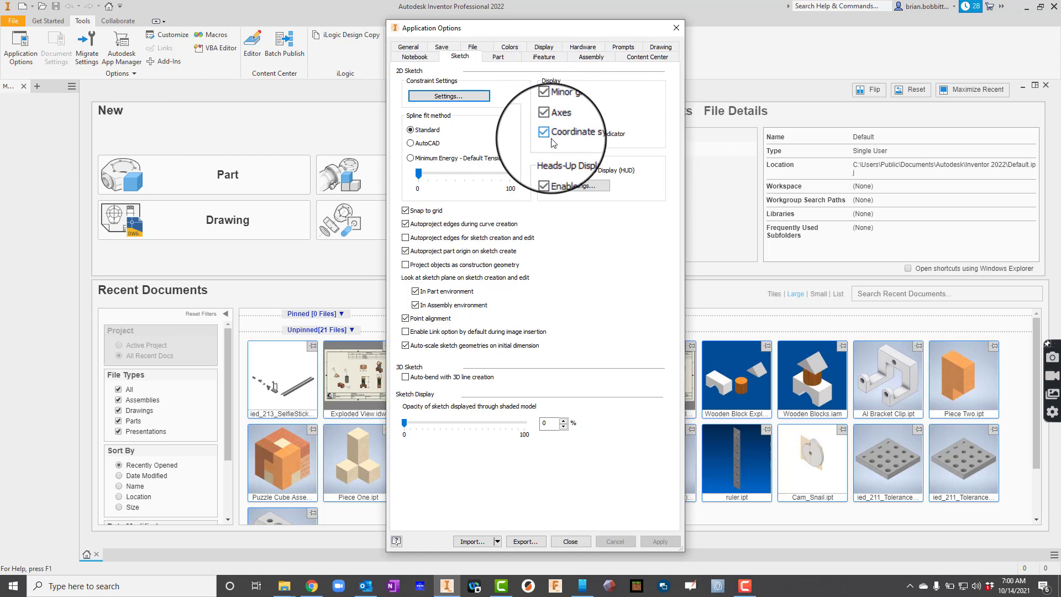
click(423, 212)
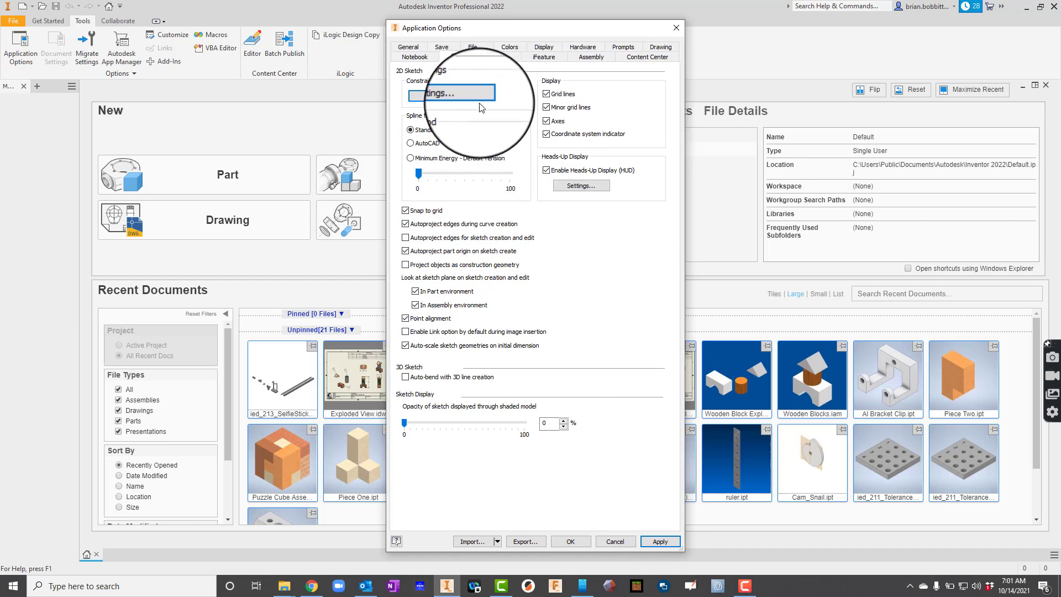
- Preview several in-canvas color schemes, including High Contrast and Sky, and apply the Deep Blue scheme
click(514, 48)
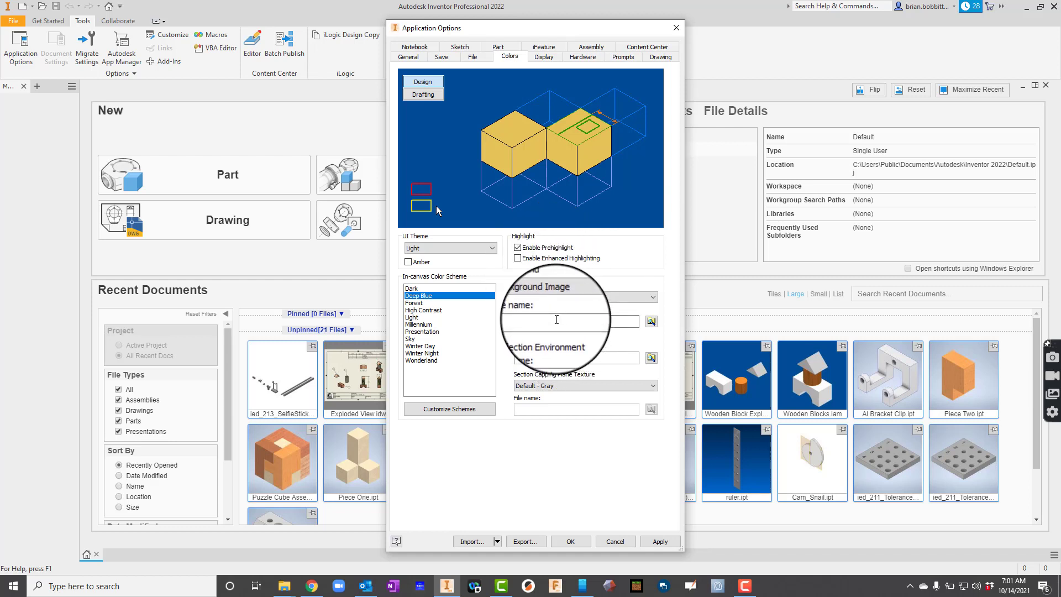
click(414, 295)
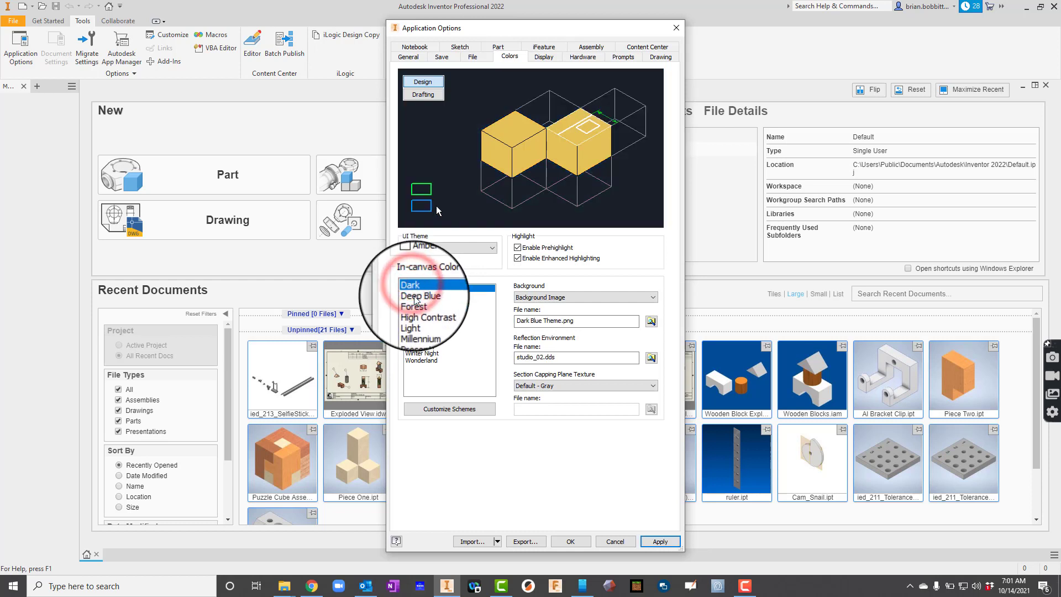
click(414, 303)
click(414, 310)
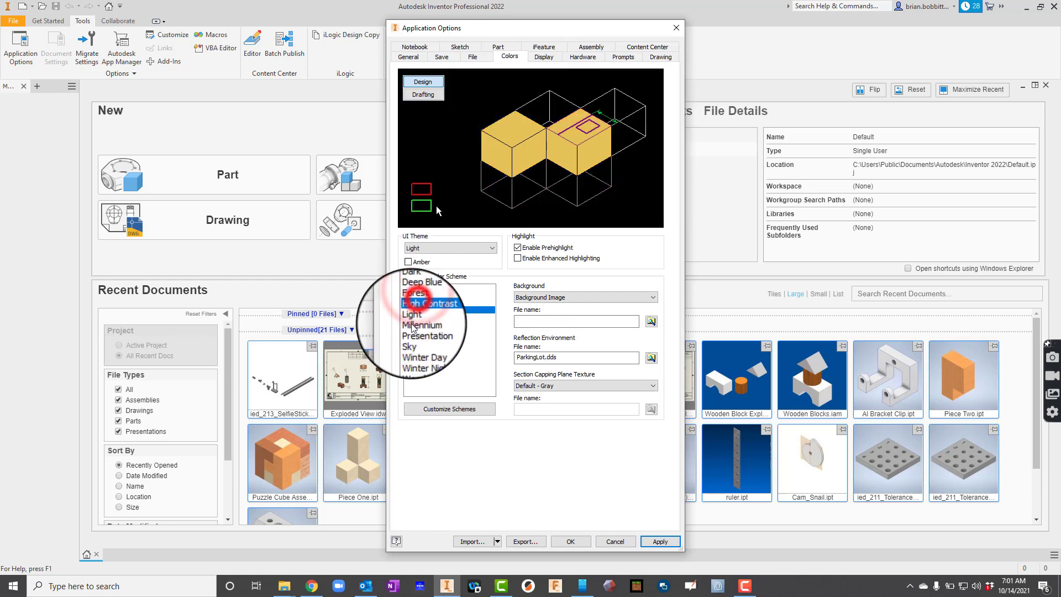
click(413, 324)
click(413, 334)
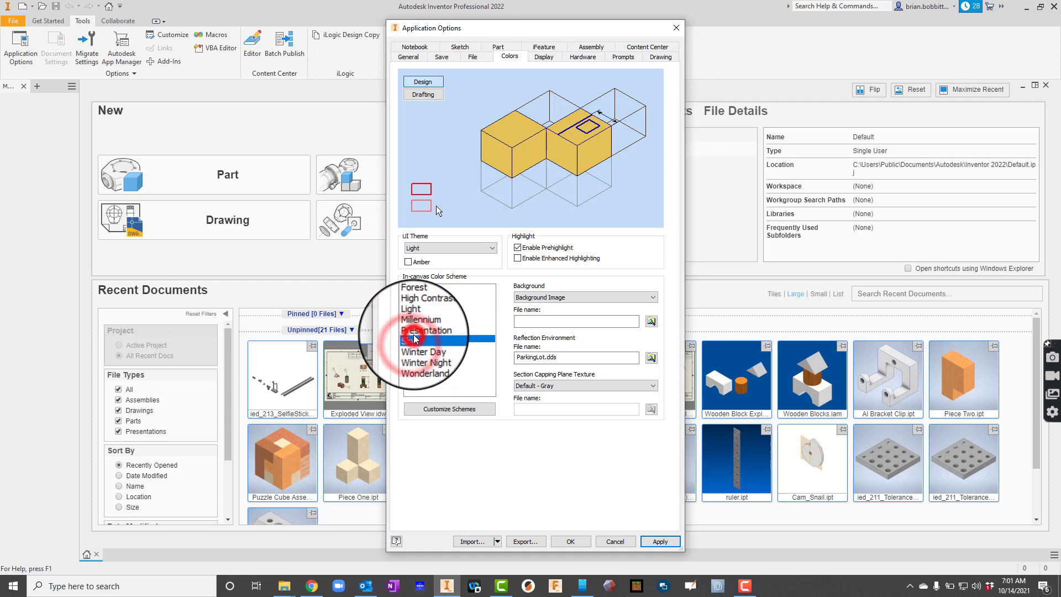
click(414, 318)
click(415, 295)
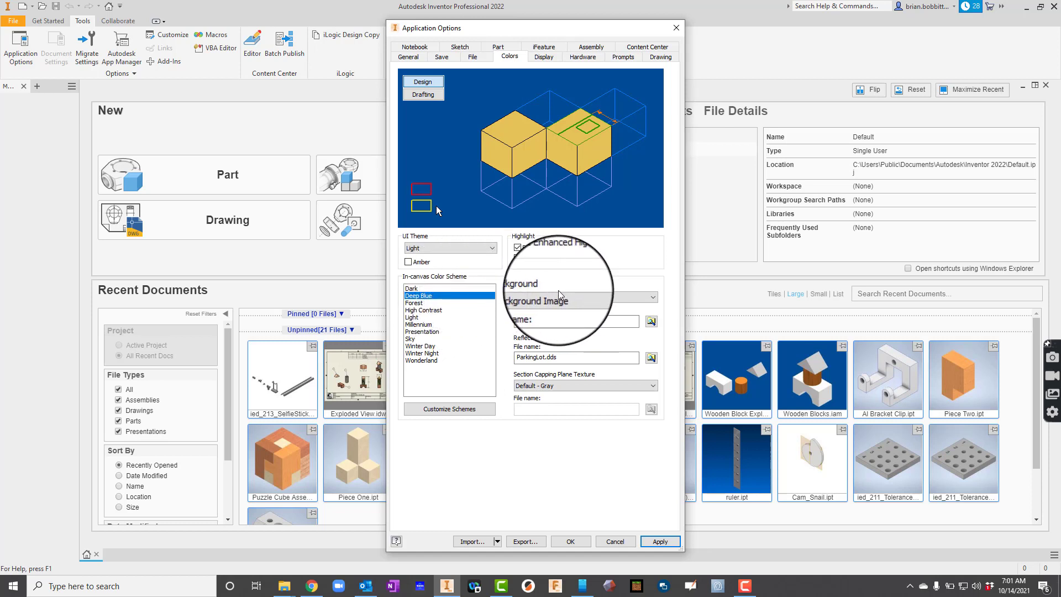
click(660, 542)
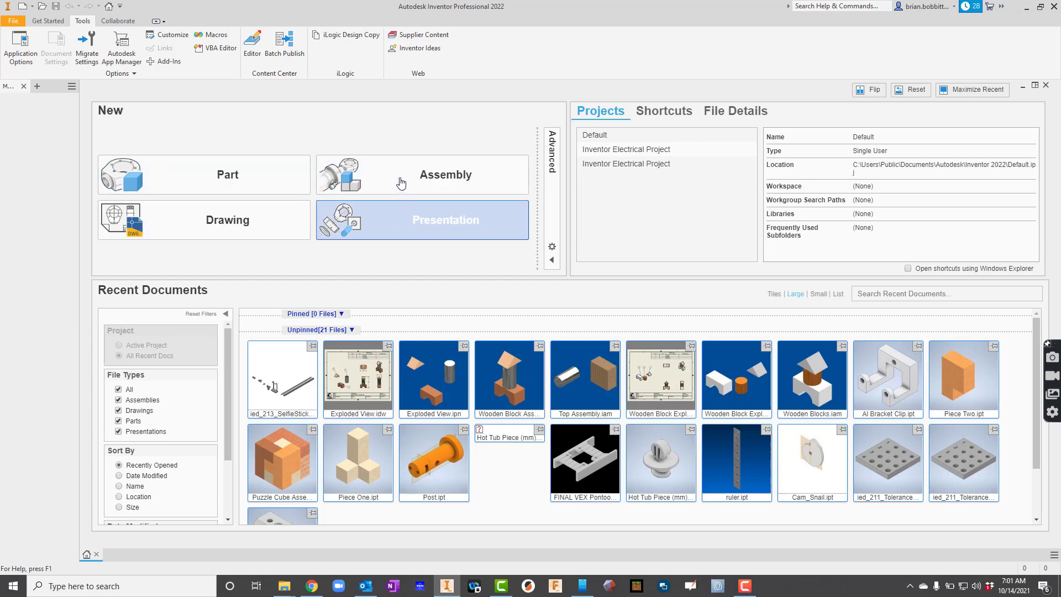
- Create a new part and start a 2D sketch on the XY plane
click(245, 177)
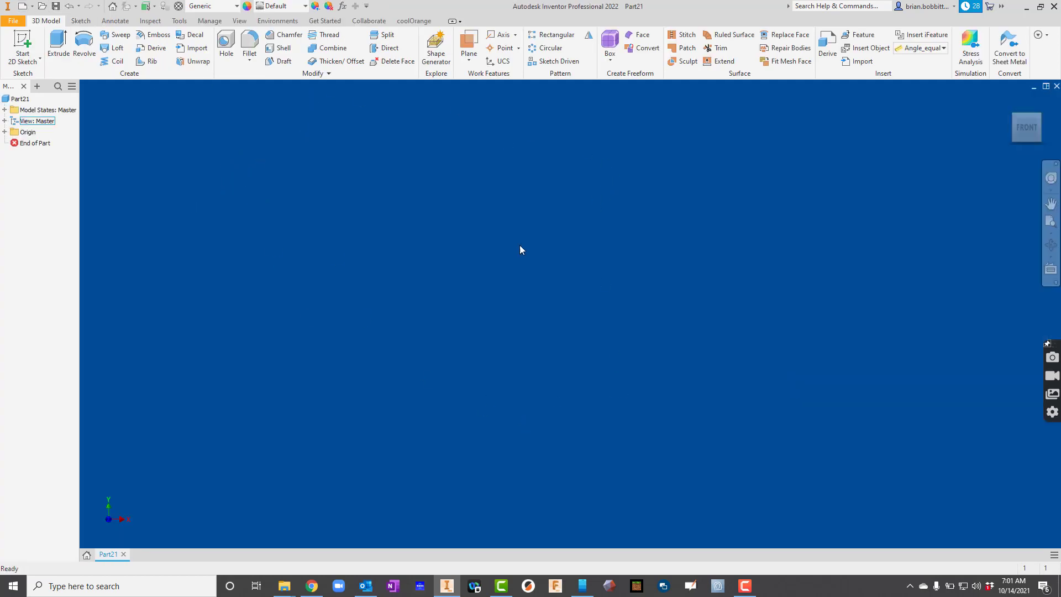
click(29, 38)
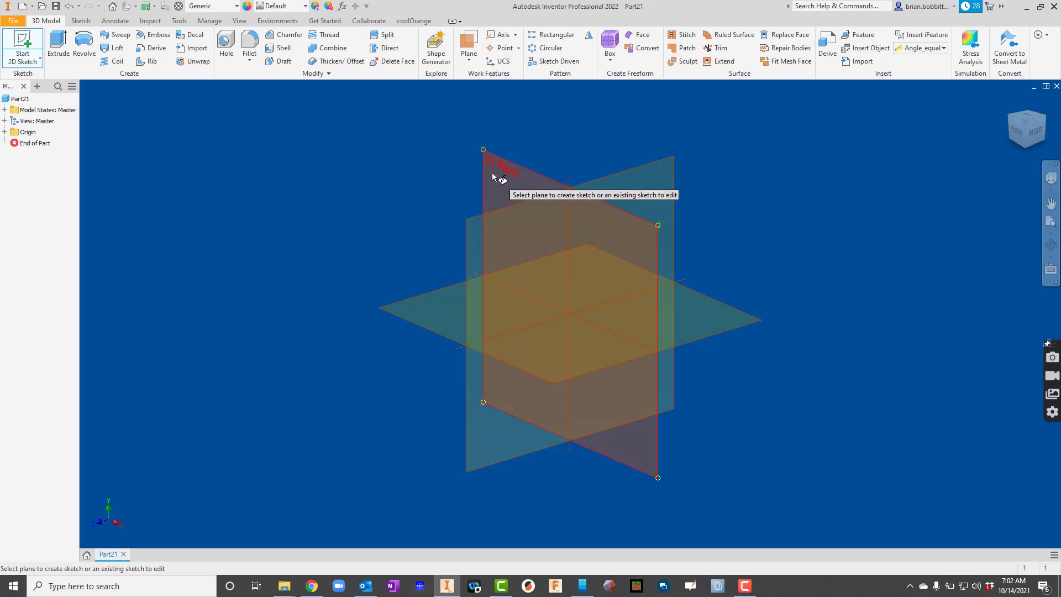
click(492, 173)
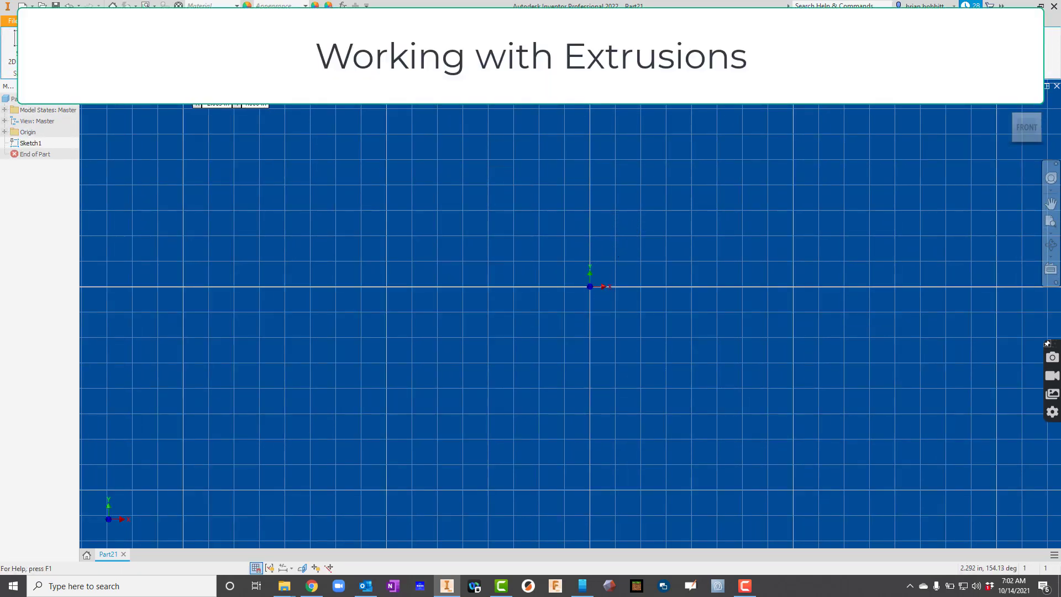
- Sketch a two-point rectangle up from the origin and extrude it 1 in into a solid block
click(588, 287)
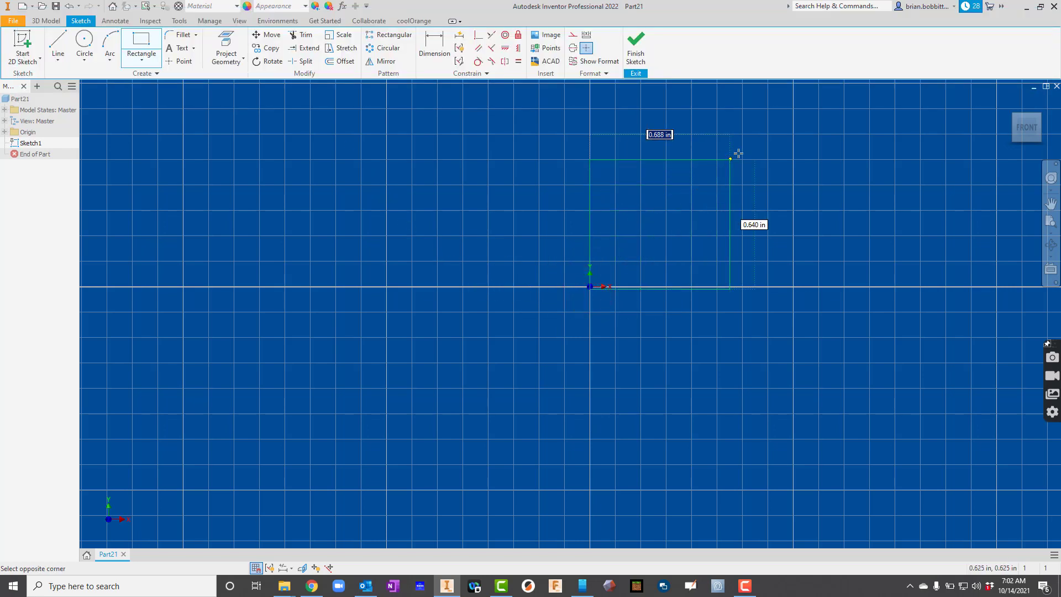
click(790, 120)
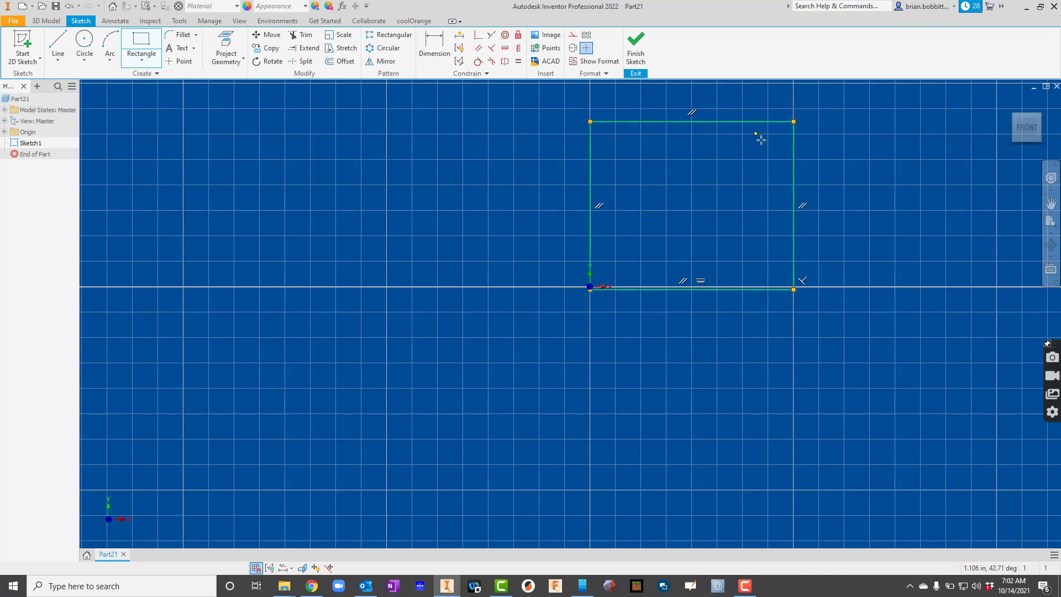
key(e)
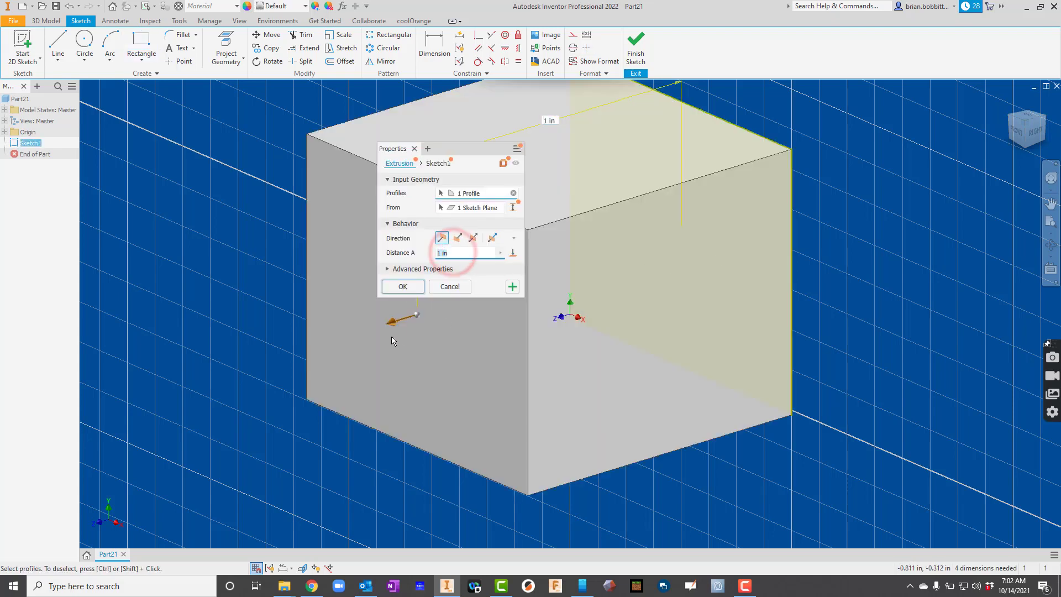
click(399, 284)
scroll(552, 270, down, 5)
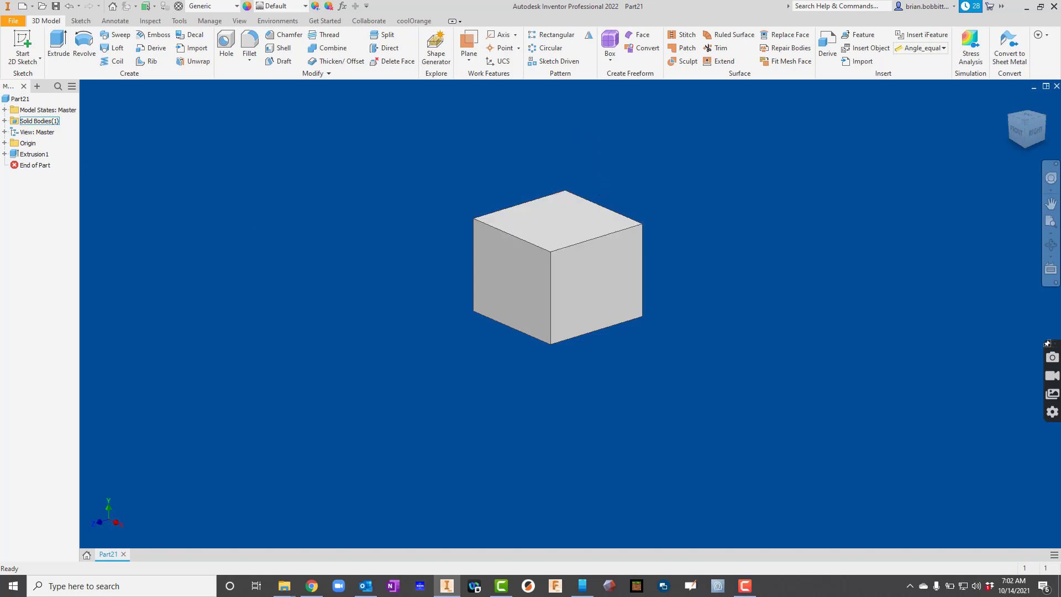
- Start a sketch on the block's front face and draw one large and three smaller circles spread across it
key(s)
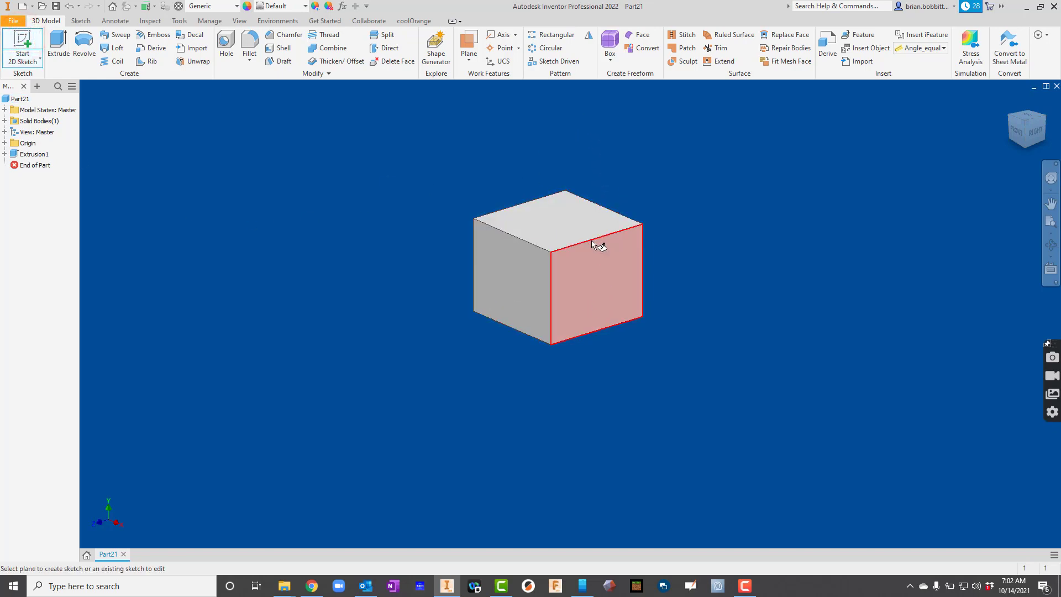
click(535, 264)
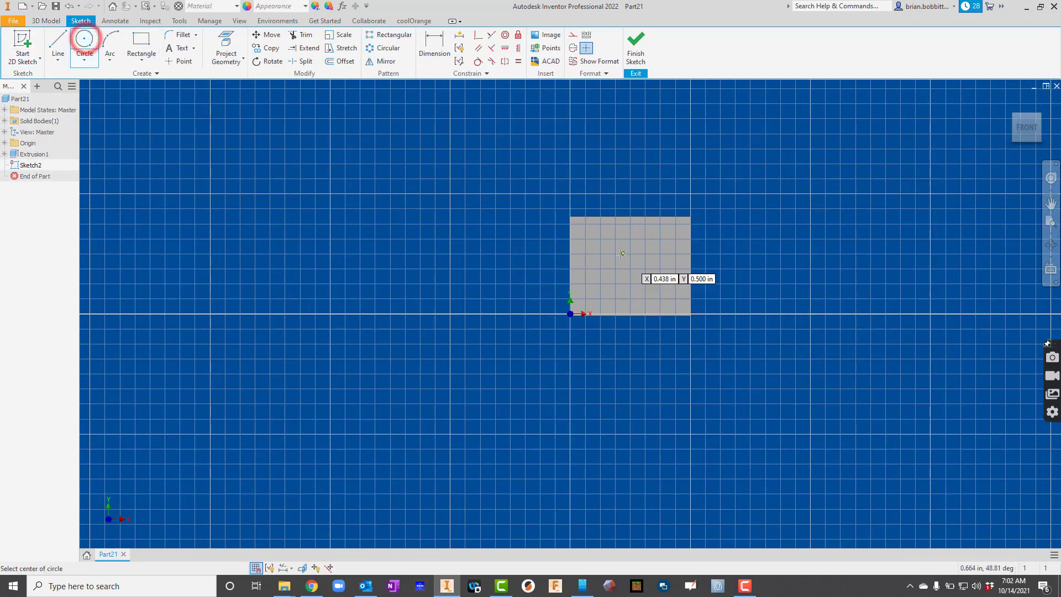
click(601, 239)
click(608, 228)
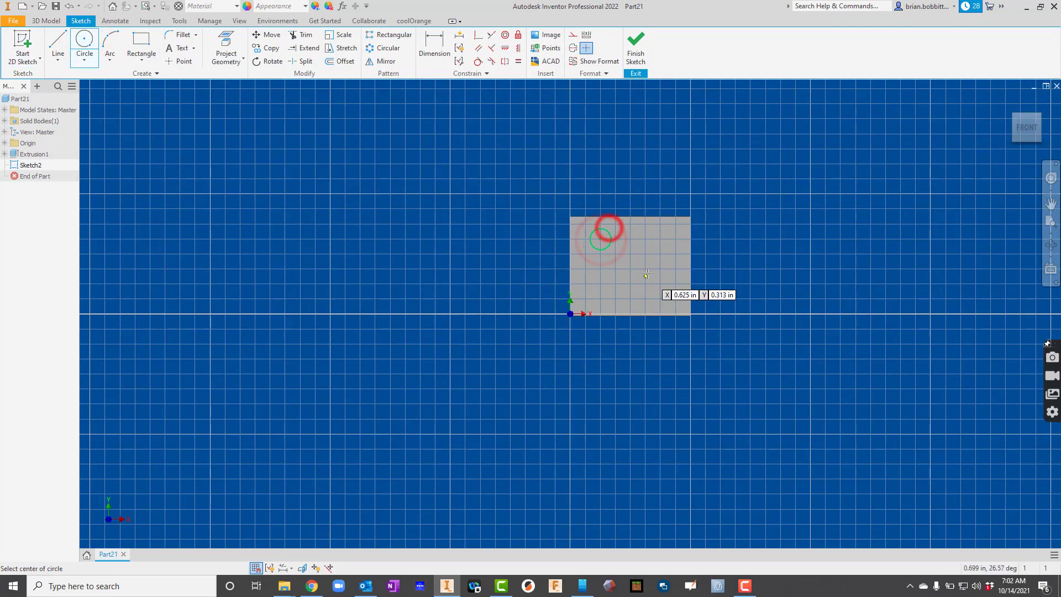
click(645, 262)
click(656, 241)
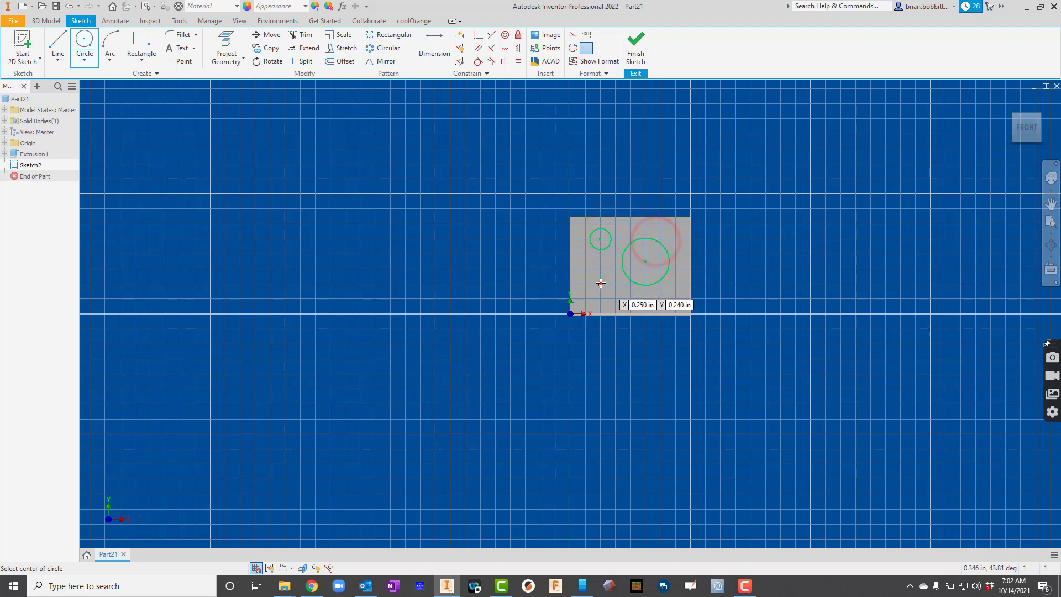
click(601, 285)
click(601, 273)
click(675, 298)
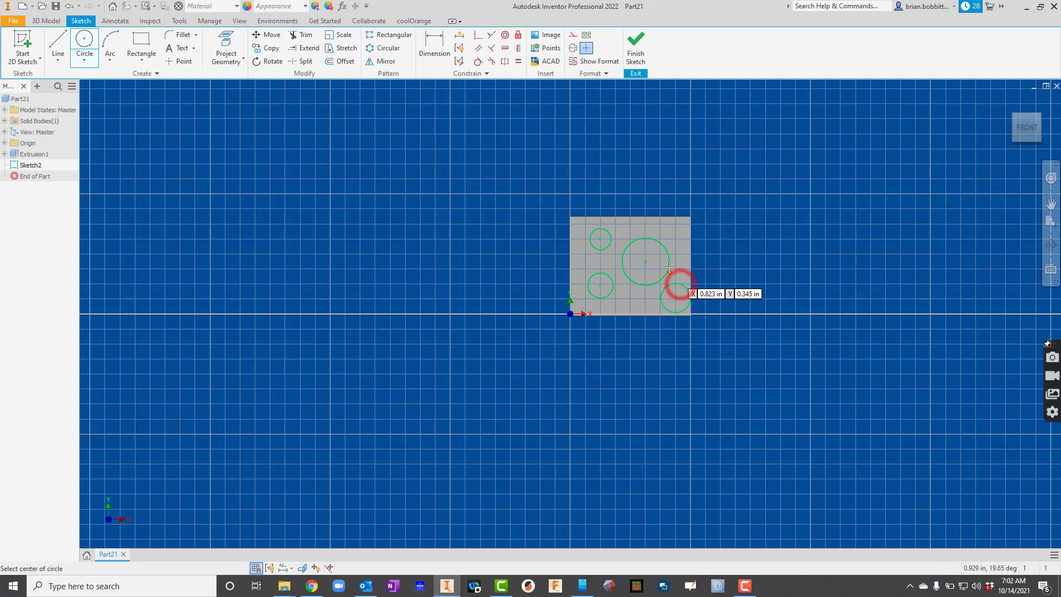
click(680, 284)
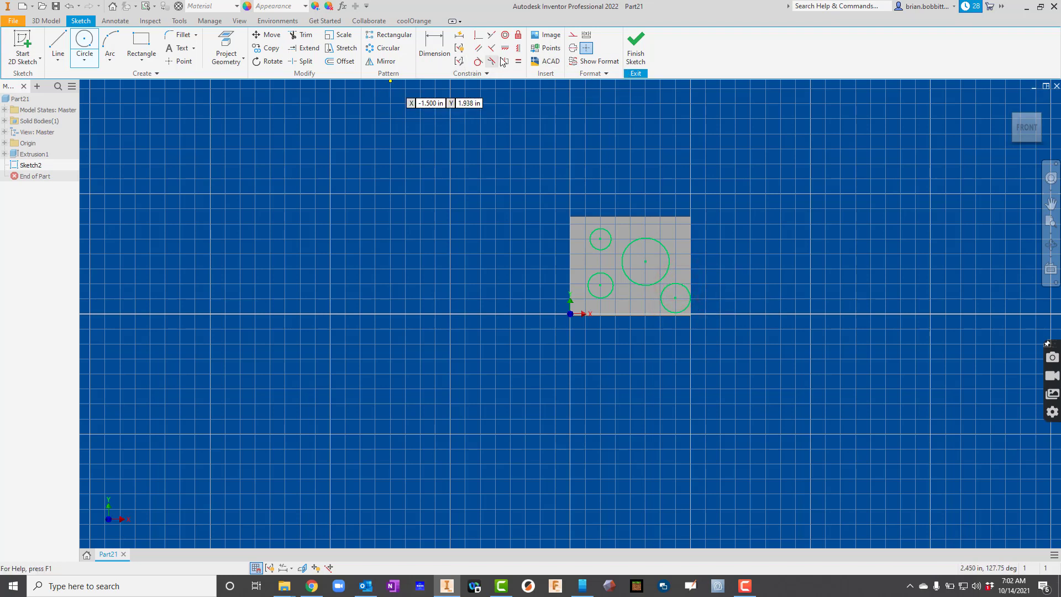
- Extrude all four circles 1 in outward from the front face, joined to the block
click(644, 37)
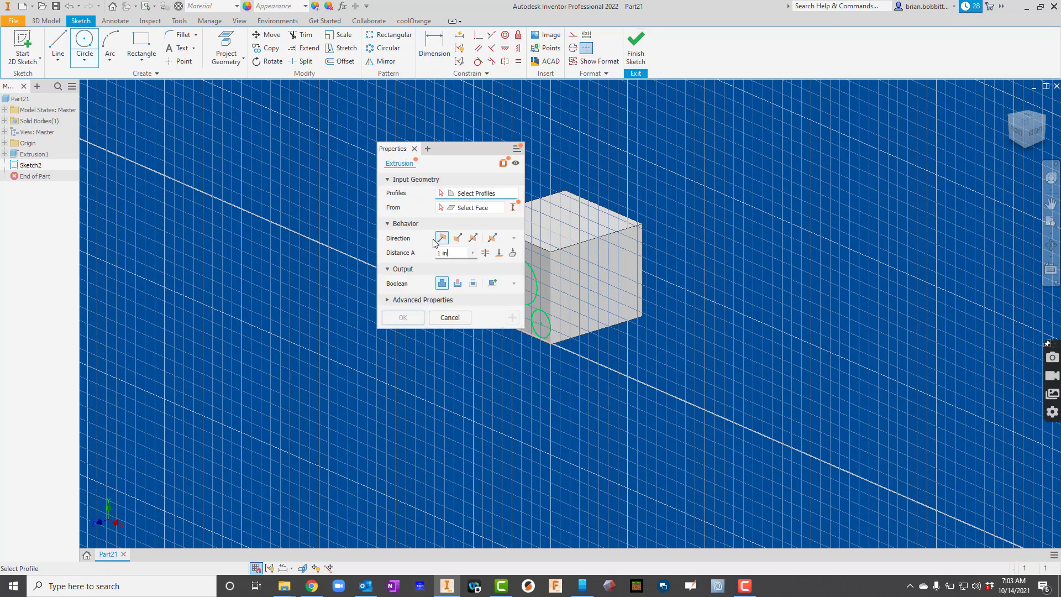
drag(452, 148, 269, 166)
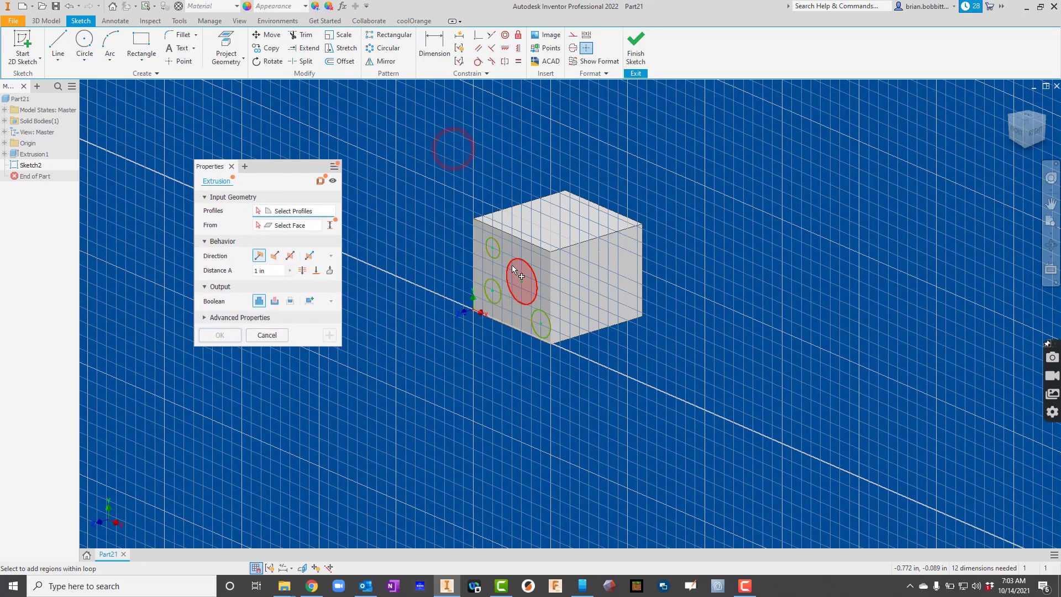
click(494, 250)
click(519, 279)
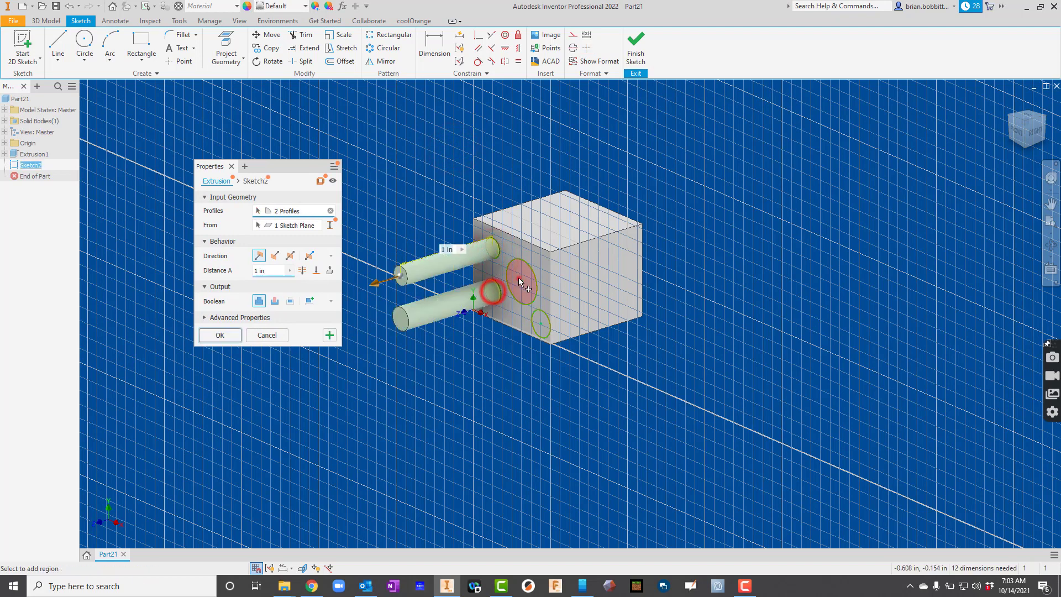
click(492, 291)
click(539, 322)
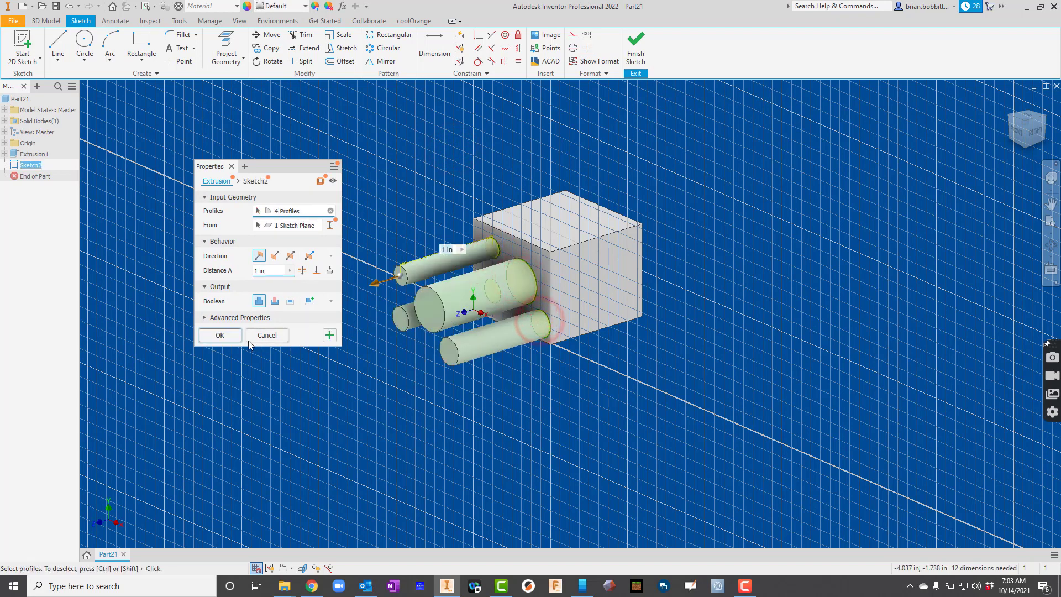
click(220, 335)
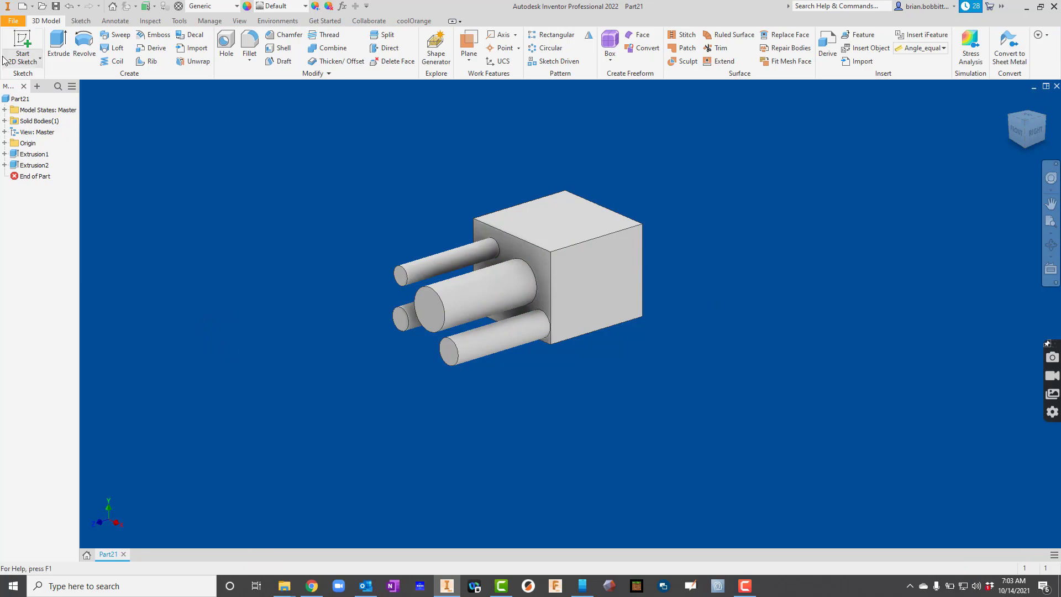
- Start a sketch on the block's right face and draw a closed, irregular zigzag outline of connected lines inside it
click(22, 41)
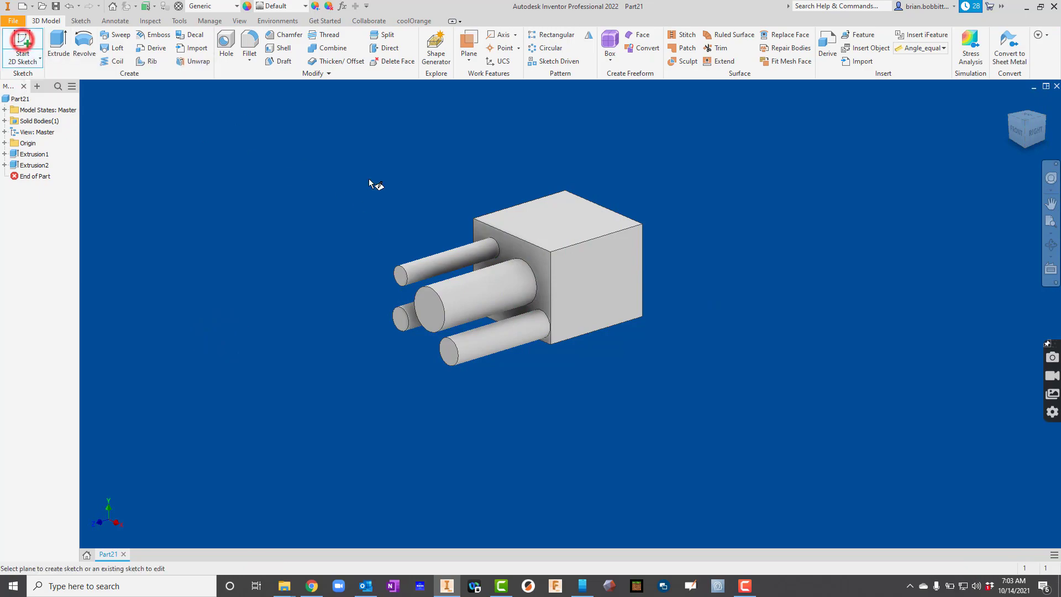
click(624, 291)
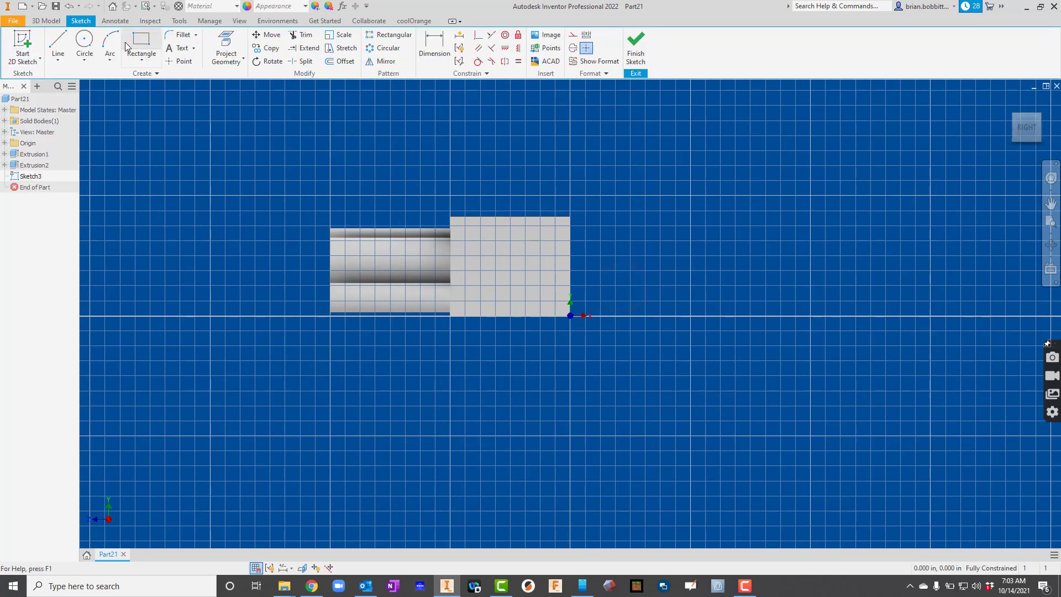
click(58, 41)
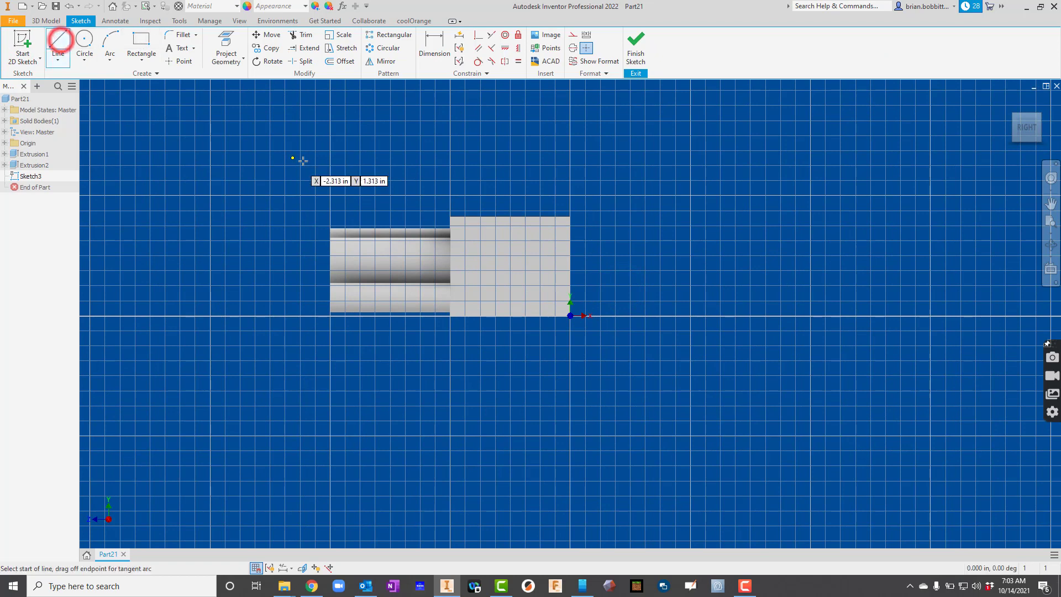
click(488, 226)
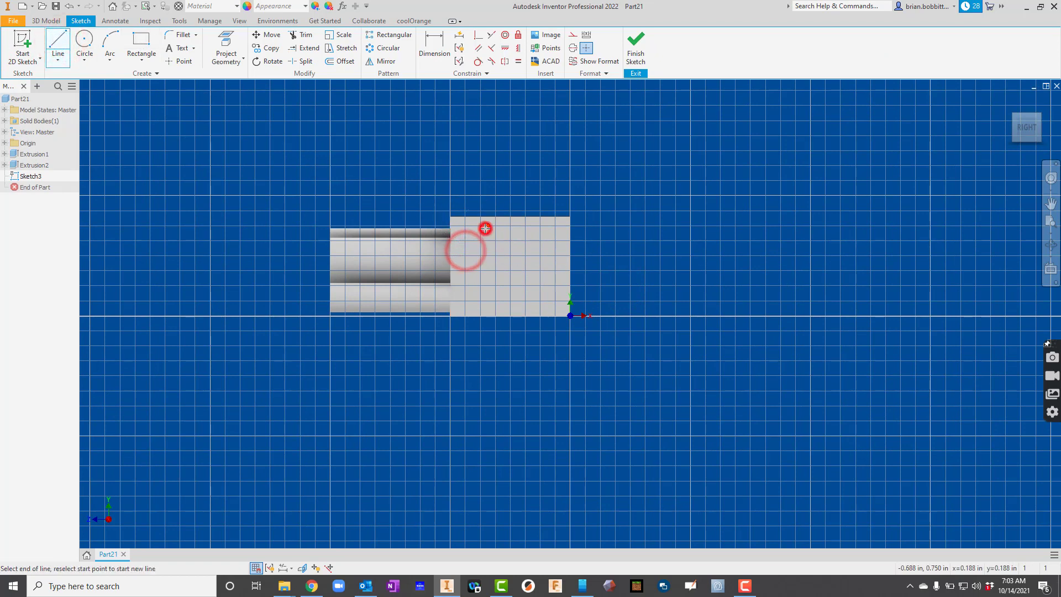
click(503, 264)
click(528, 238)
click(529, 290)
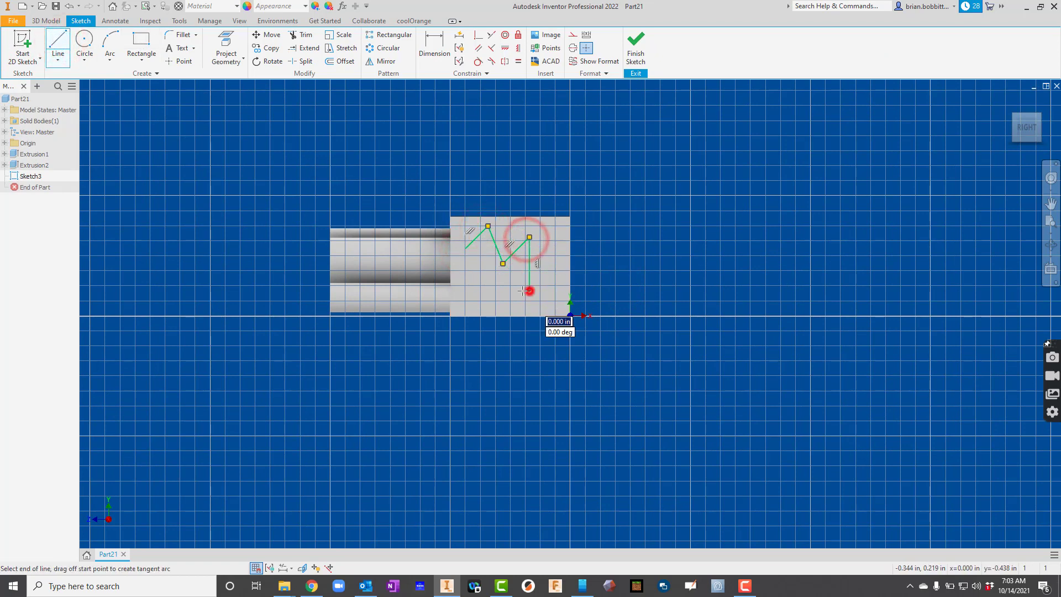
click(495, 297)
click(484, 272)
click(476, 300)
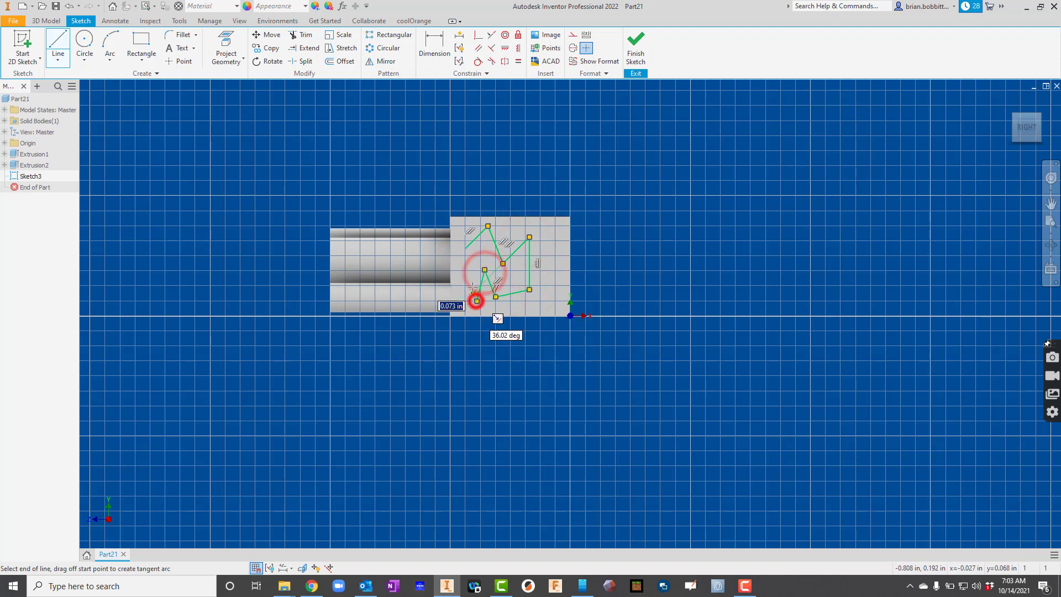
click(467, 275)
click(480, 263)
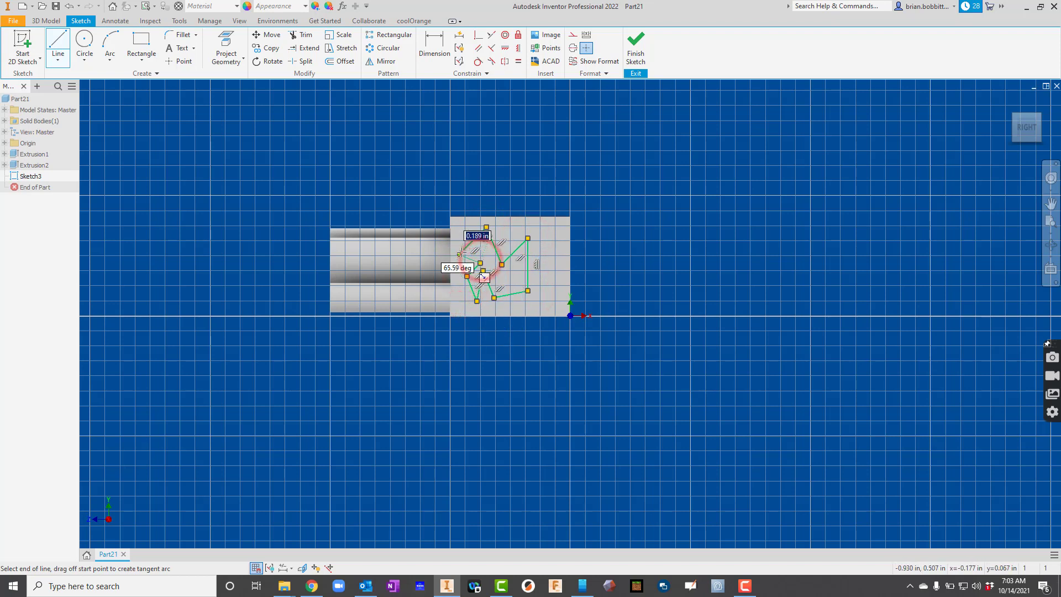
click(465, 248)
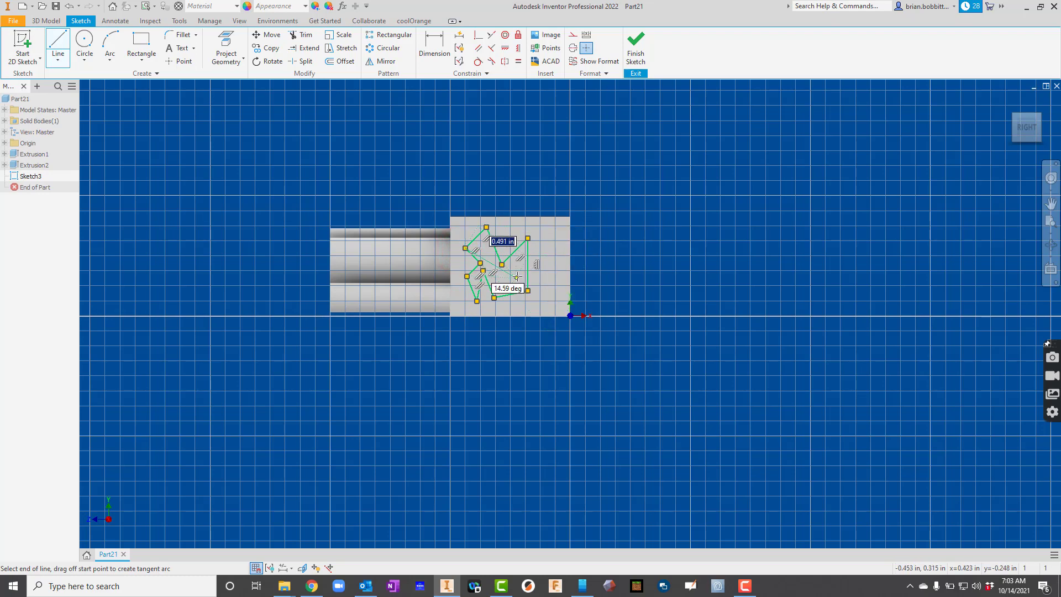
key(Escape)
- Extrude the zigzag profile 1 in outward from the right face, joined to the block
key(e)
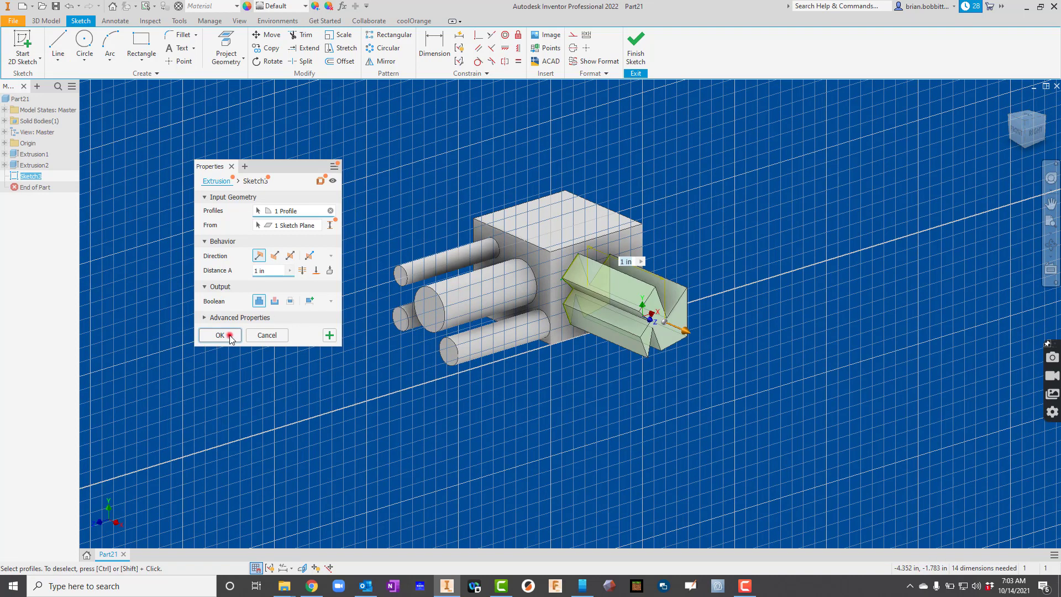
click(228, 335)
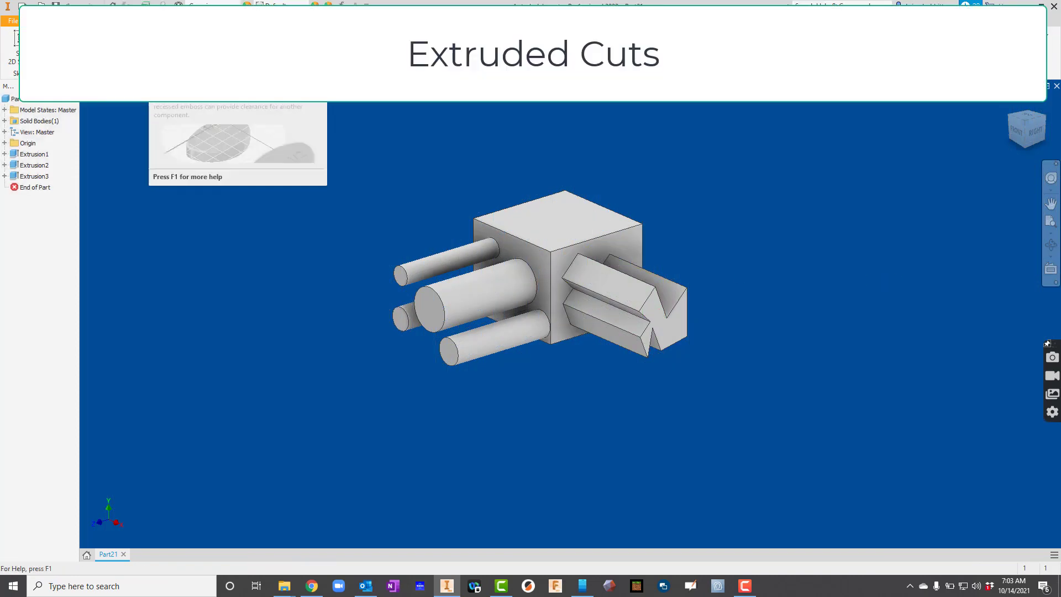
- Start a sketch on the block's top face and draw one large and two smaller circles spread across it
click(22, 44)
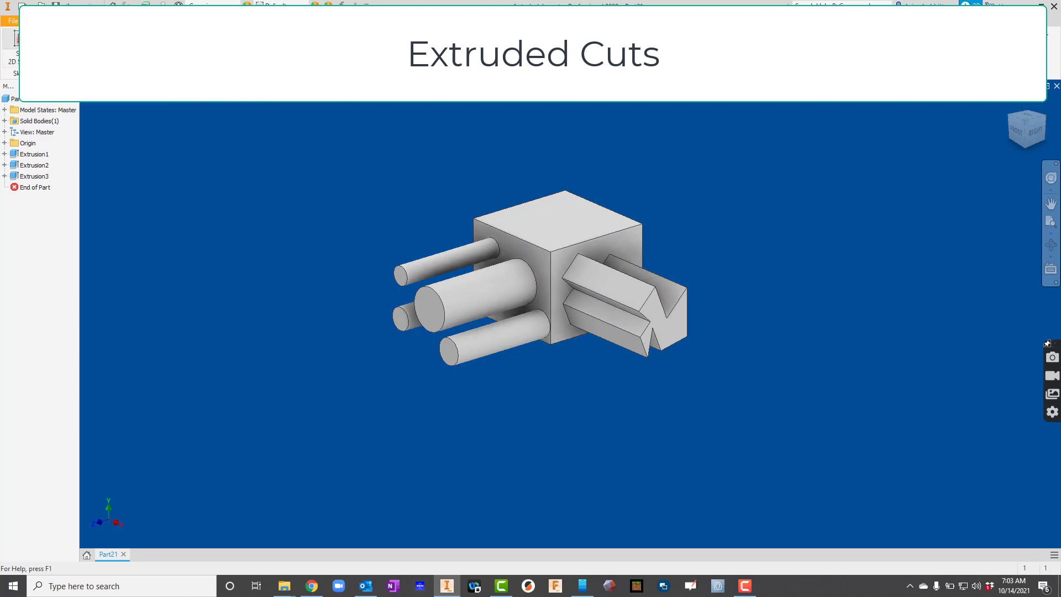
click(572, 223)
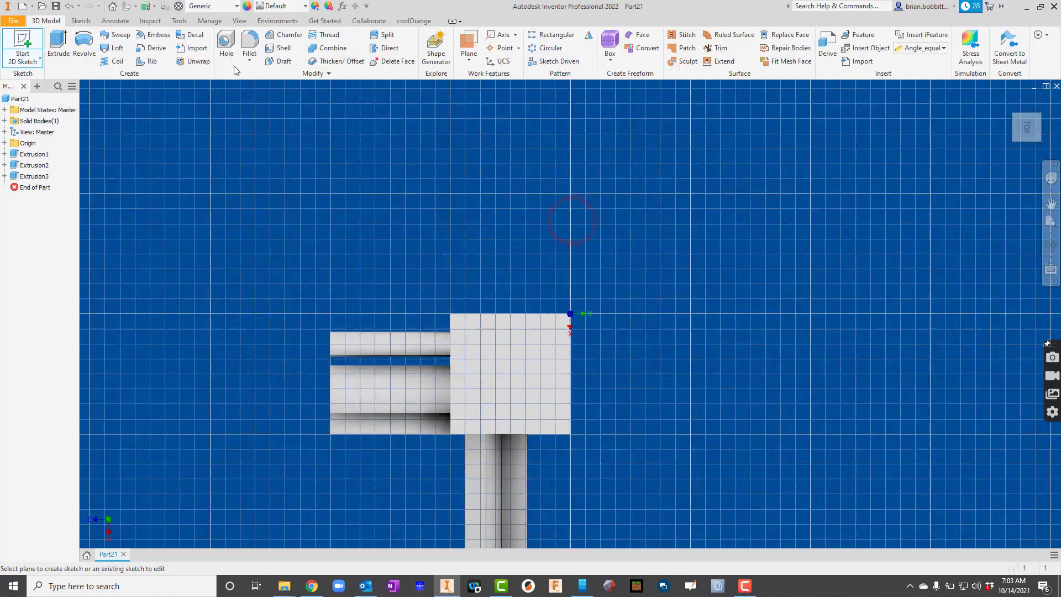
click(84, 41)
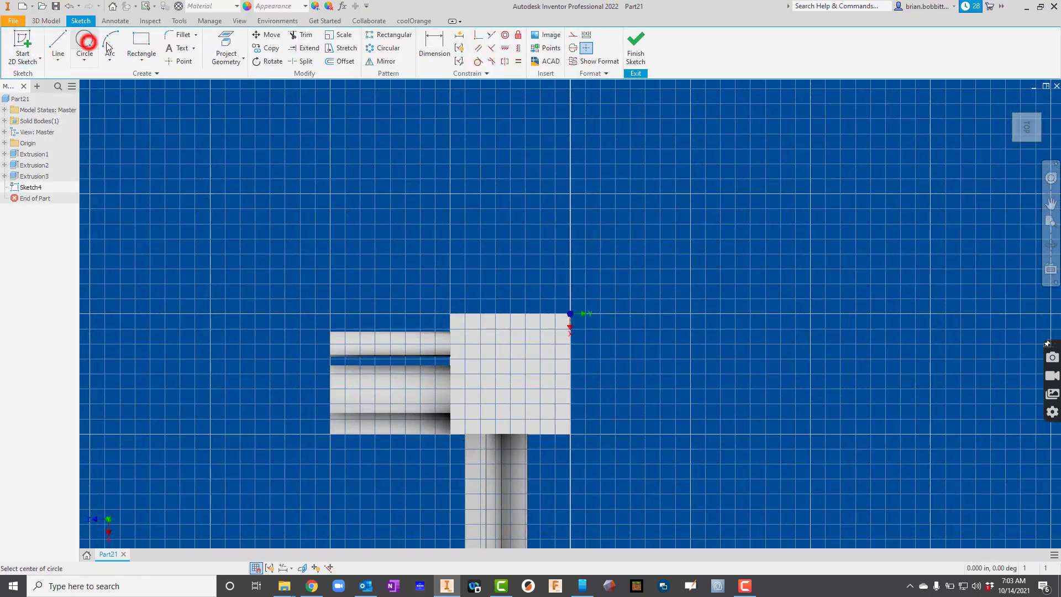
click(487, 342)
click(488, 327)
click(527, 373)
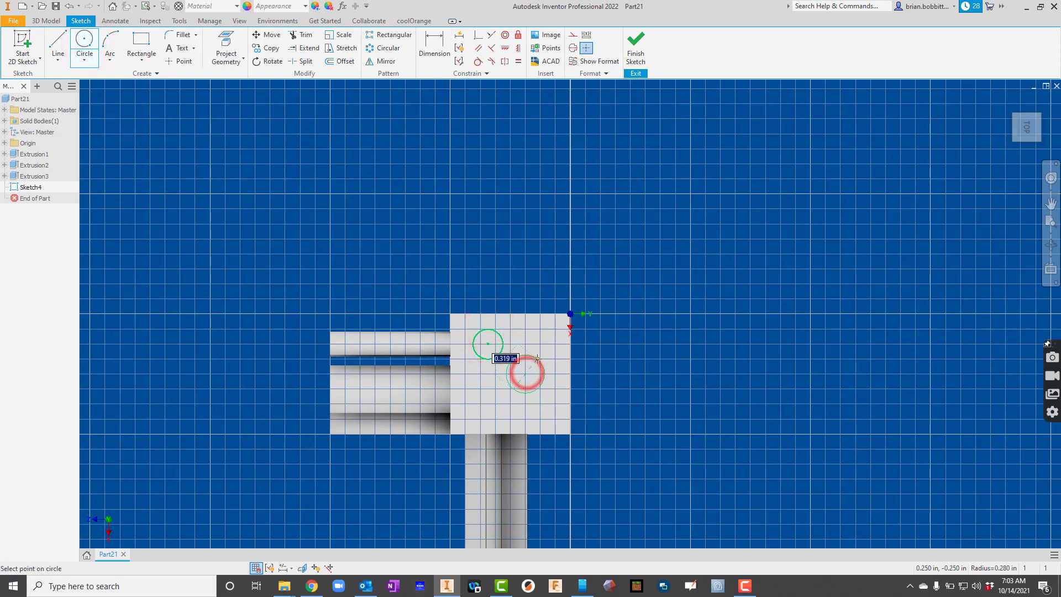
click(535, 350)
click(481, 397)
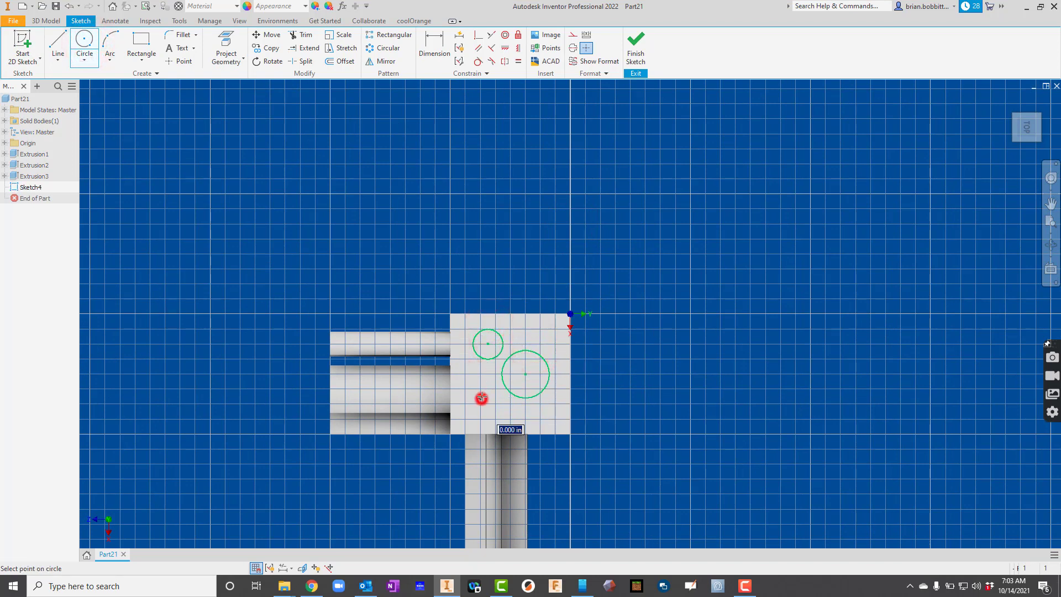
click(484, 387)
- Extrude the three top-face circles 1 in down into the block as a cut, leaving the taper at 0 degrees
key(e)
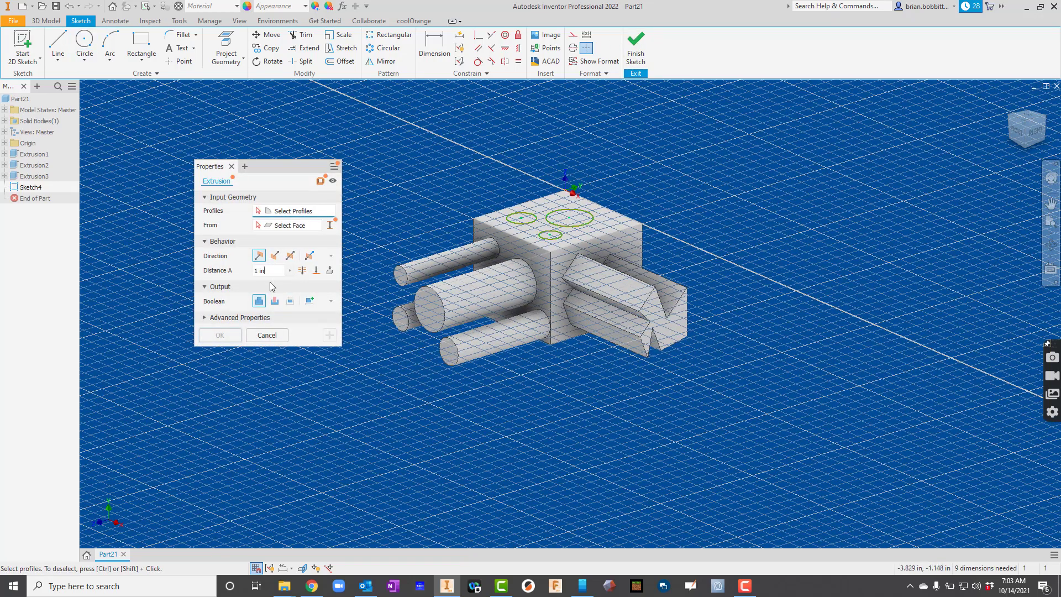
click(516, 218)
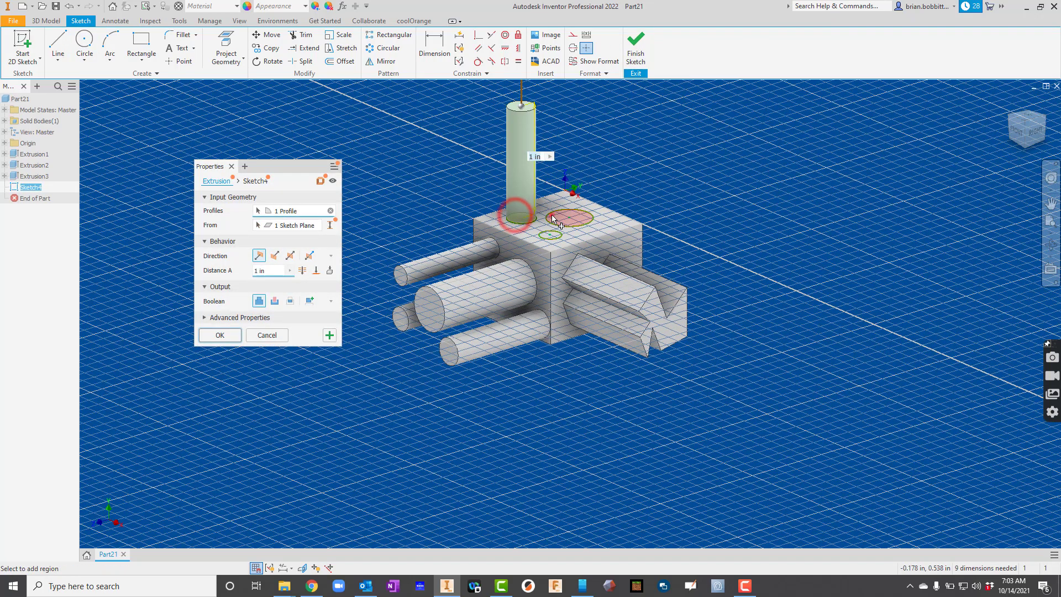
click(551, 215)
click(551, 236)
scroll(547, 202, down, 3)
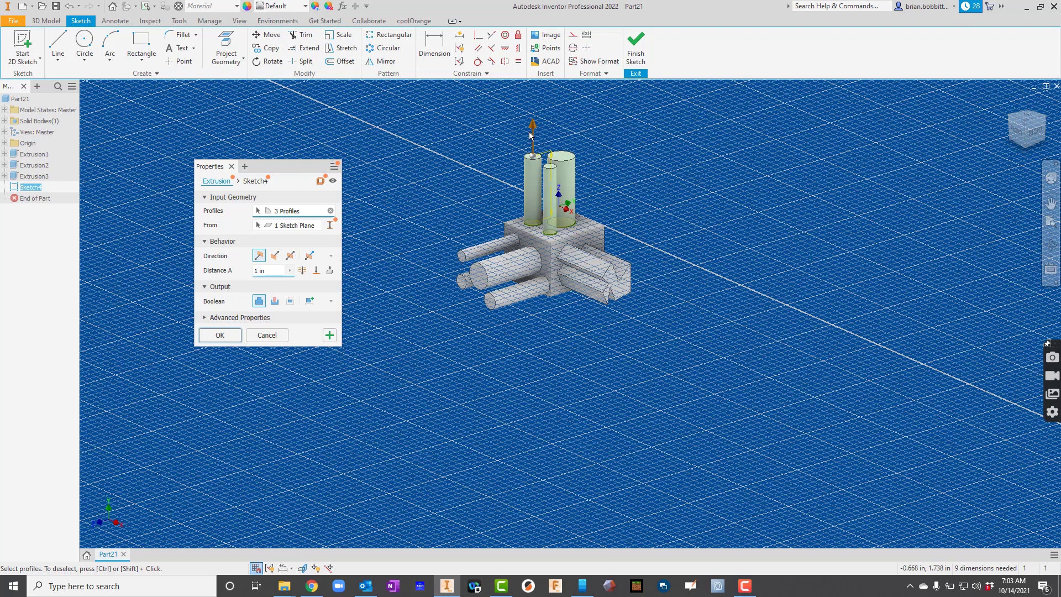
scroll(530, 135, up, 3)
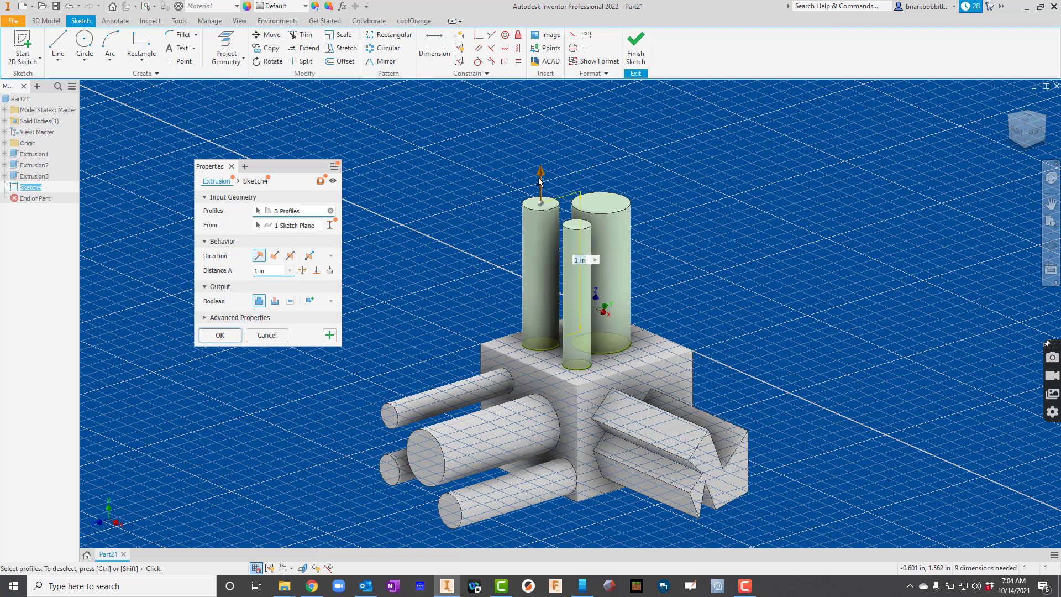
click(275, 302)
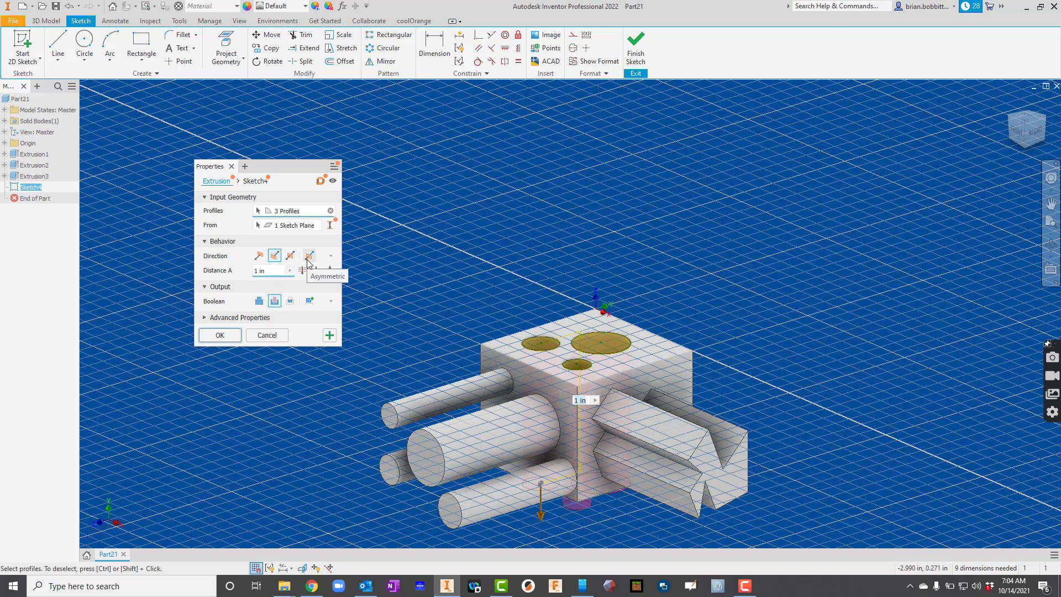
click(205, 318)
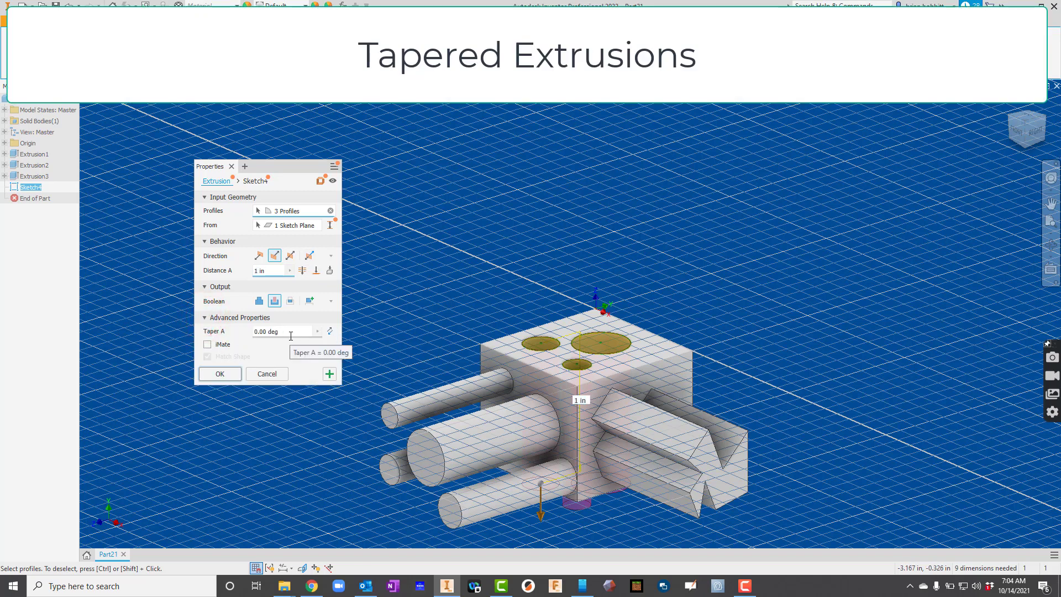
click(232, 372)
- Start a sketch on the block's back face and draw one large circle near its middle
shift+middle_drag(652, 354, 420, 354)
click(23, 44)
click(518, 381)
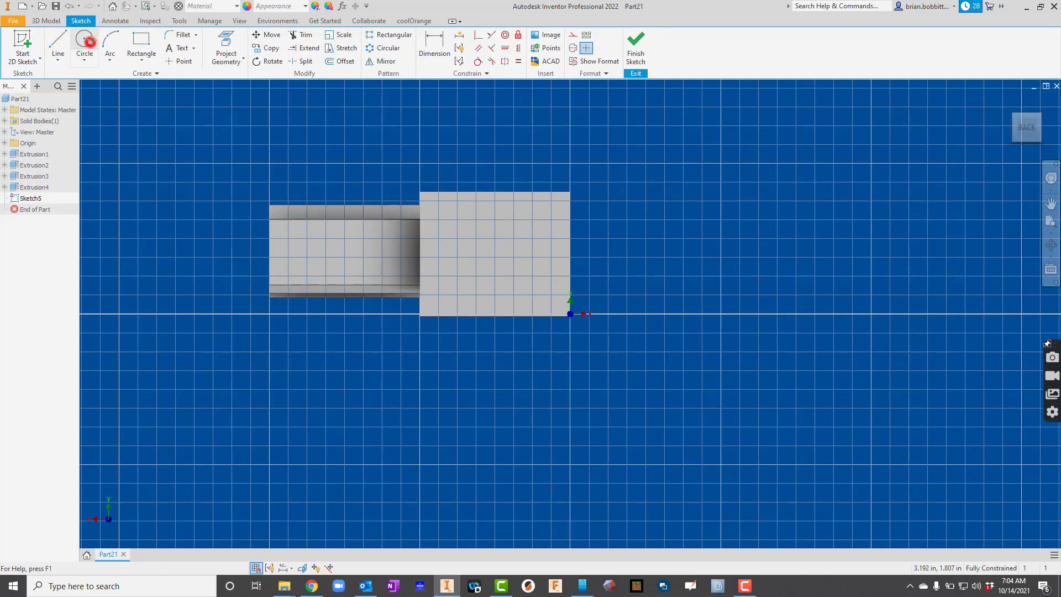
click(84, 43)
click(495, 247)
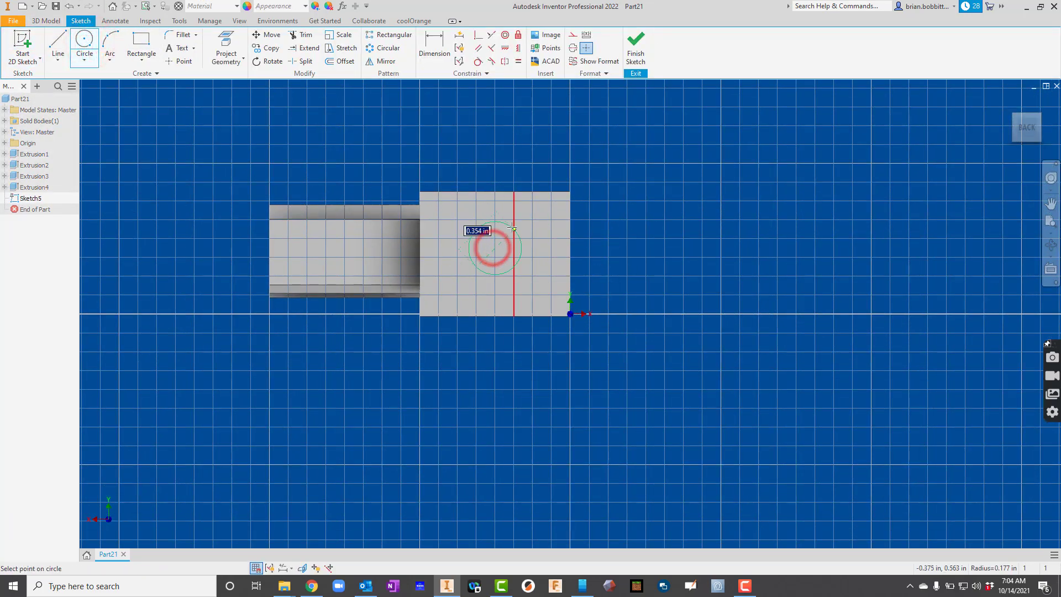
click(490, 209)
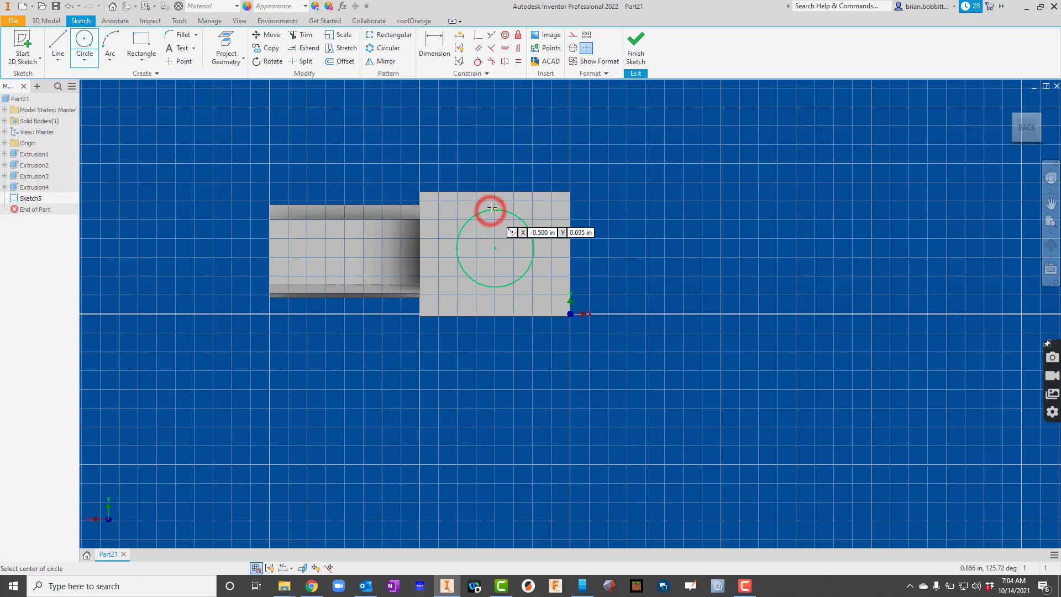
- Set up a 1 in outward joined extrusion of the back-face circle with a 3-degree taper
mouse_move(490, 210)
shift+middle_down()
mouse_move(506, 210)
mouse_move(575, 364)
shift+middle_up()
key(e)
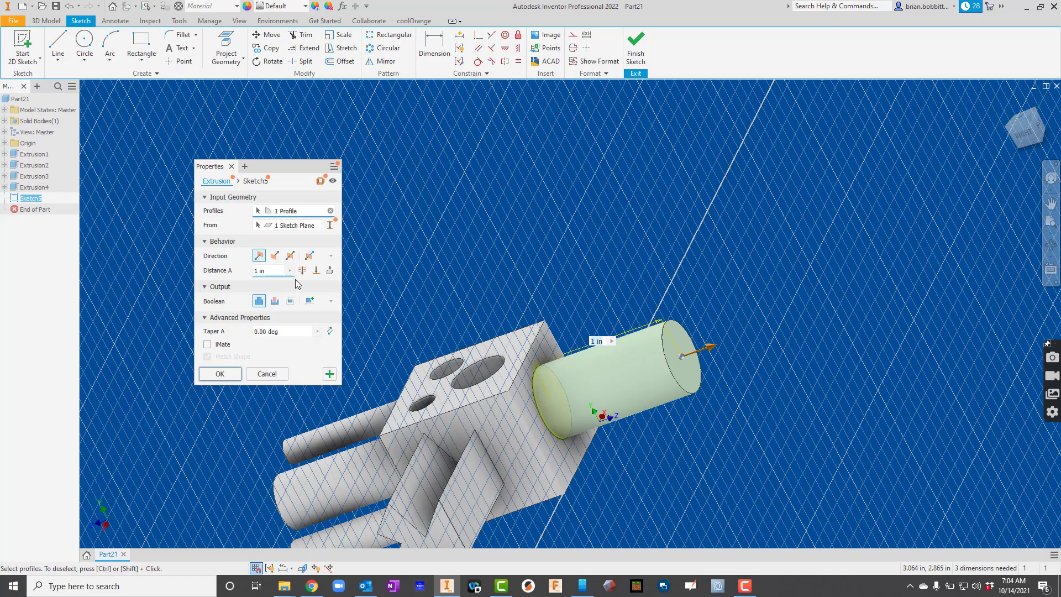
click(205, 319)
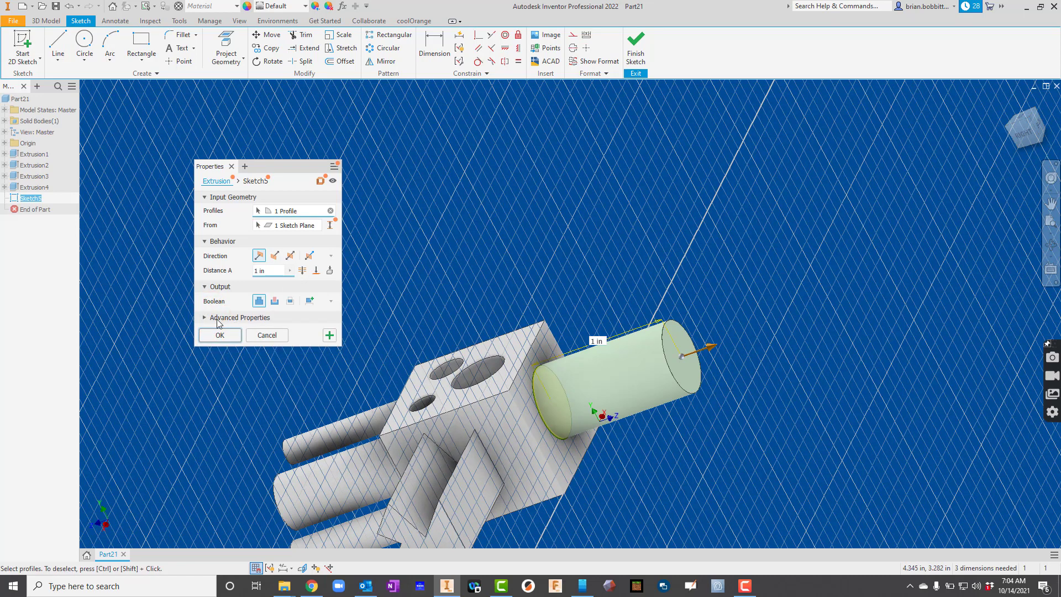
click(204, 318)
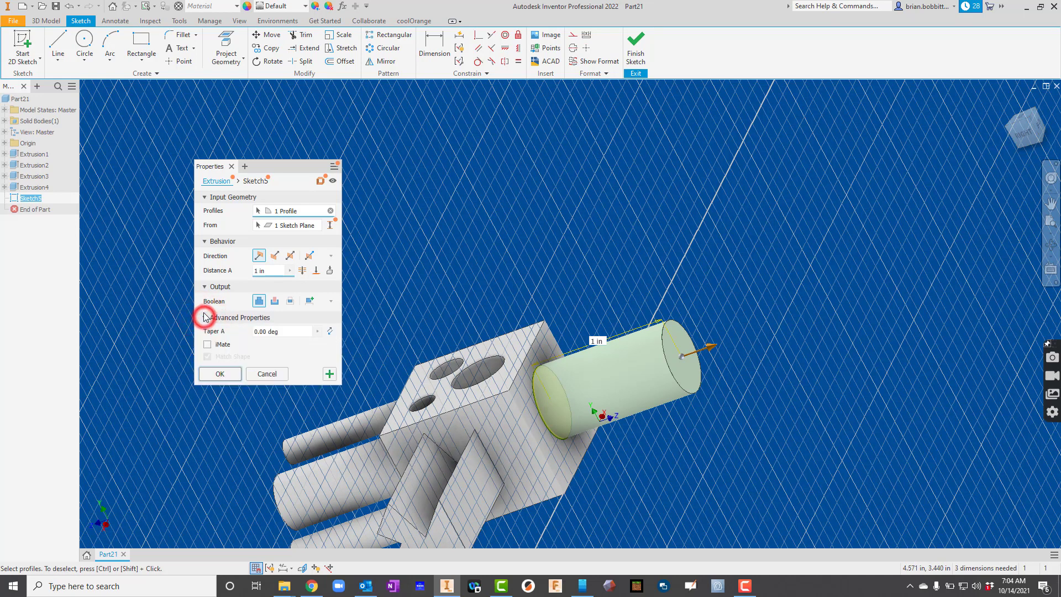
click(271, 331)
text(3)
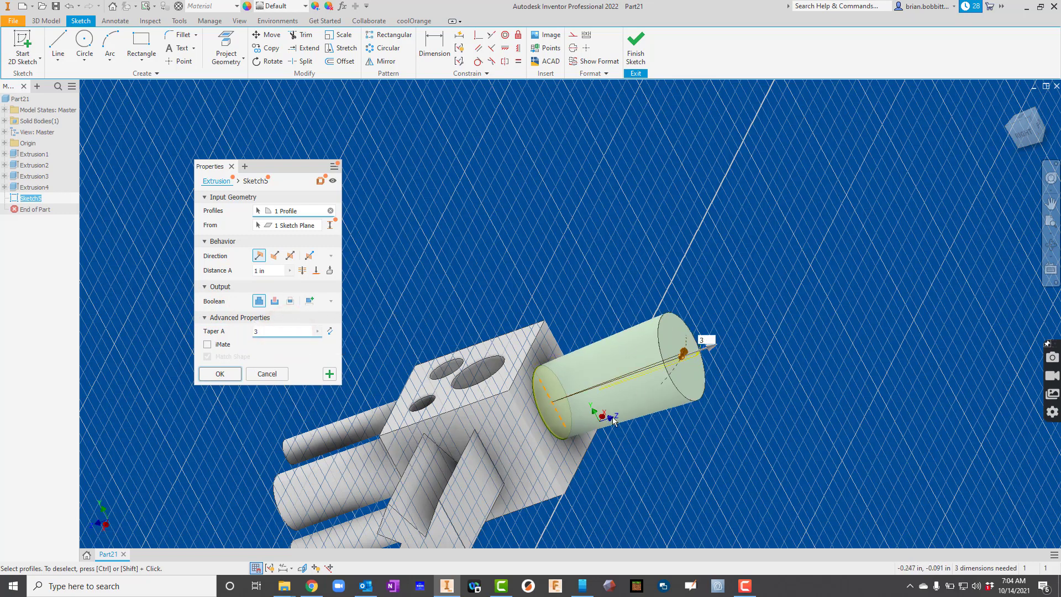
- Set the extrusion's taper to 5 degrees and complete the feature
click(1051, 245)
drag(681, 299, 580, 249)
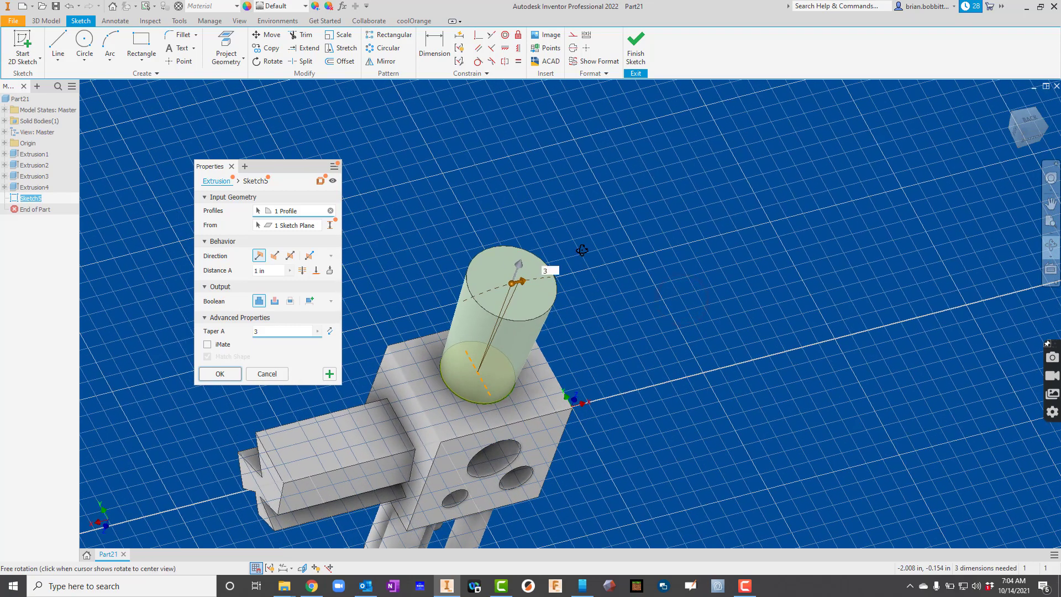
double_click(264, 331)
text(5)
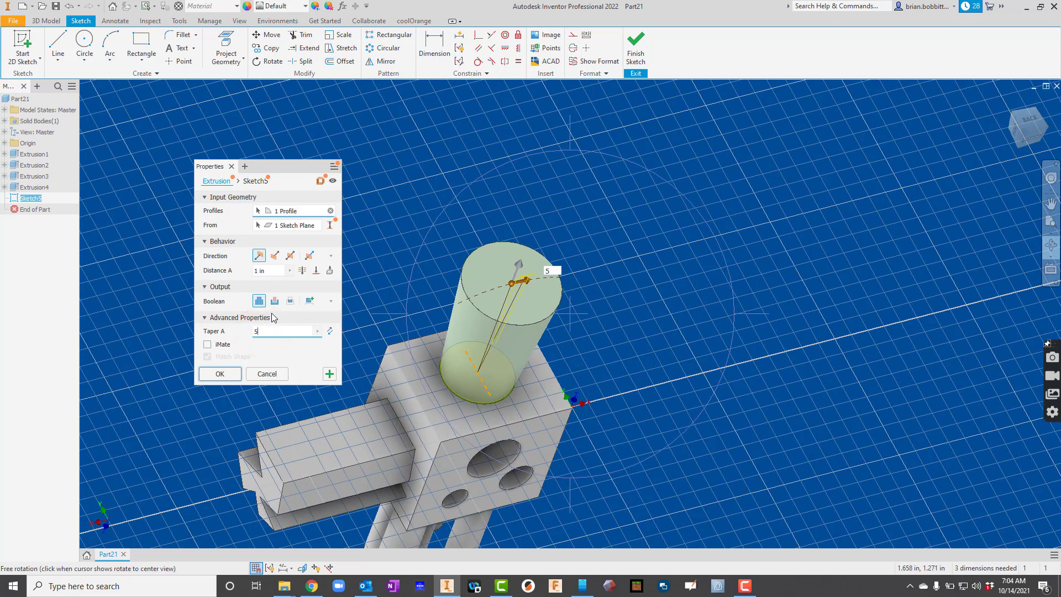
click(219, 374)
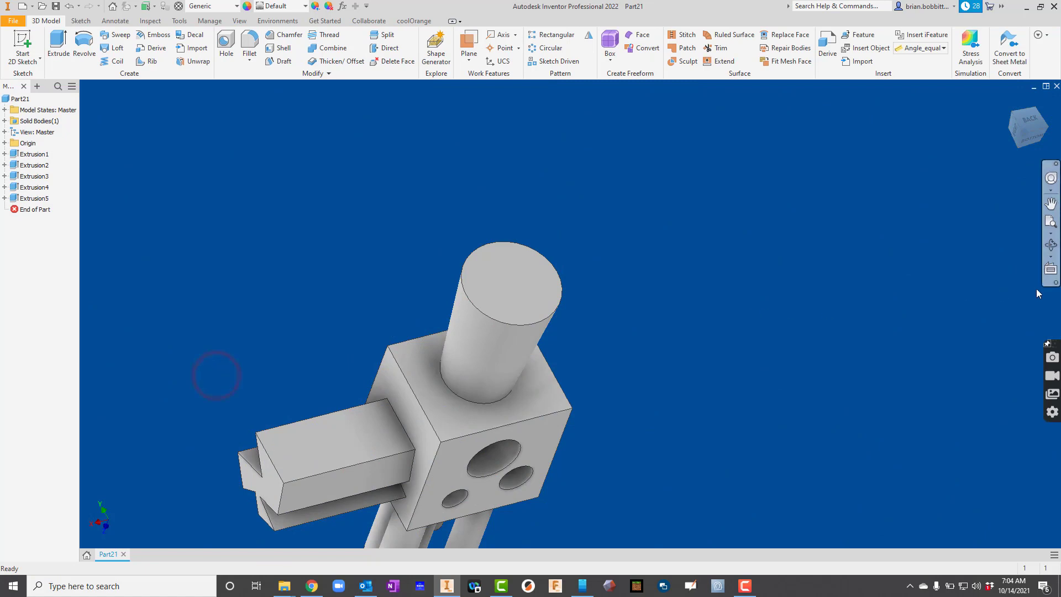
click(1055, 247)
drag(635, 290, 765, 189)
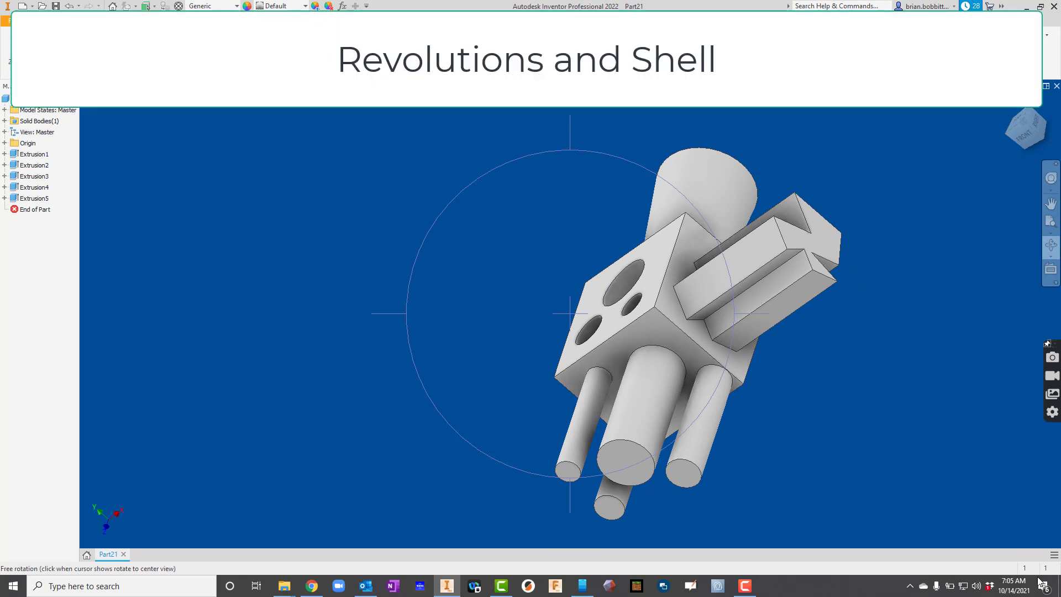
key(Escape)
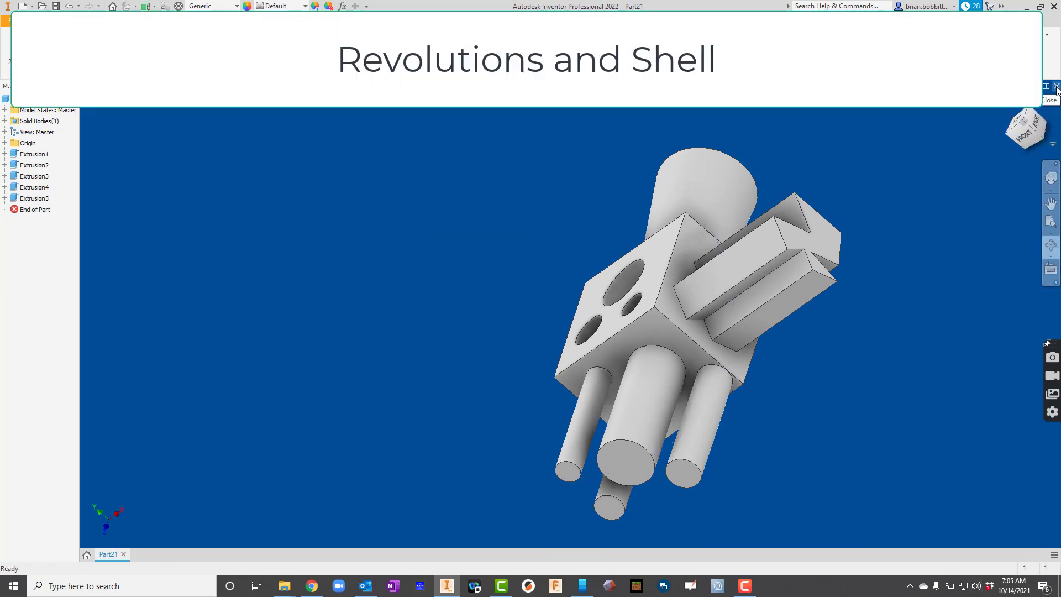
- Close the practice part without saving it and create a new blank part
click(1056, 87)
click(502, 307)
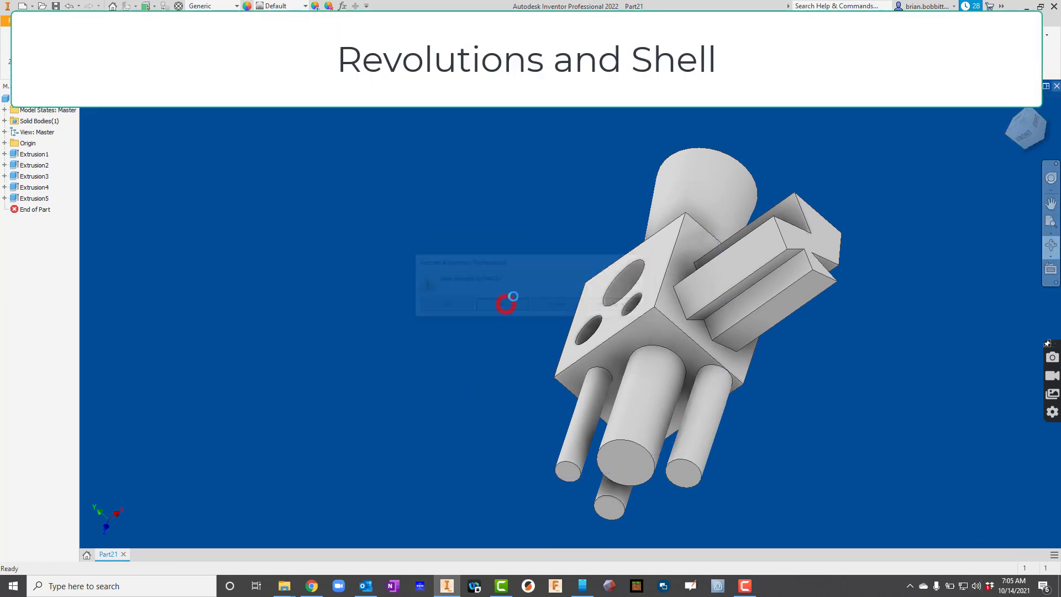
click(218, 179)
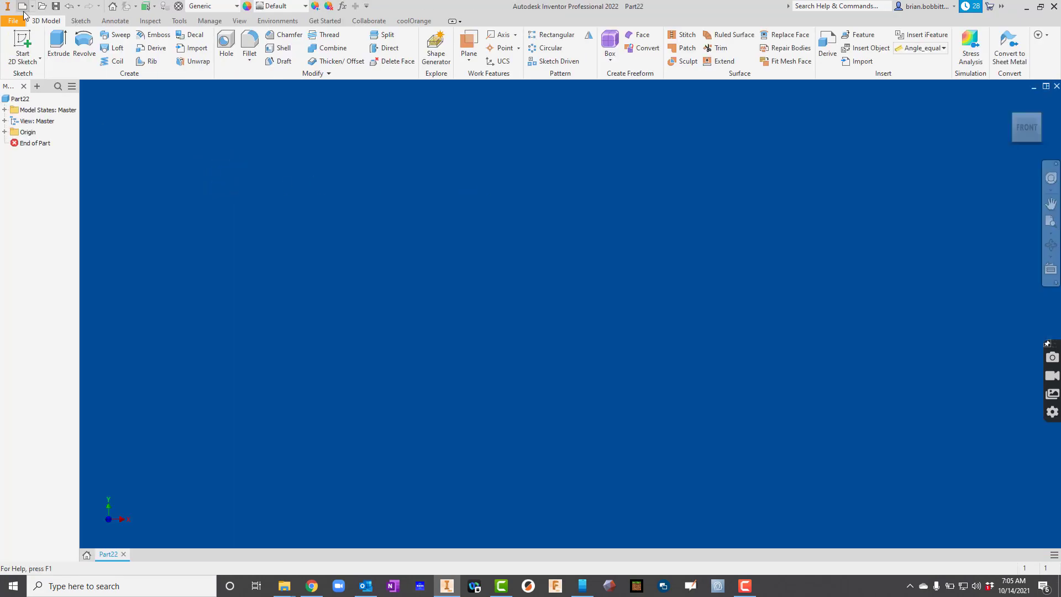
- Start a sketch on the front origin plane and draw a vertical line about 9.75 in up from the origin and a top edge about 3.7 in
click(24, 41)
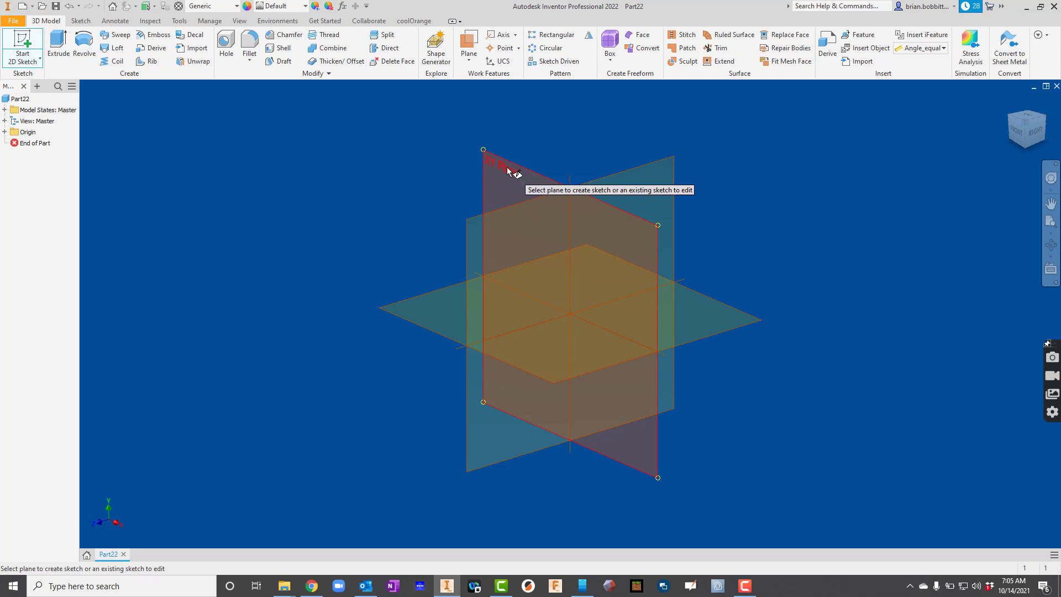
click(508, 169)
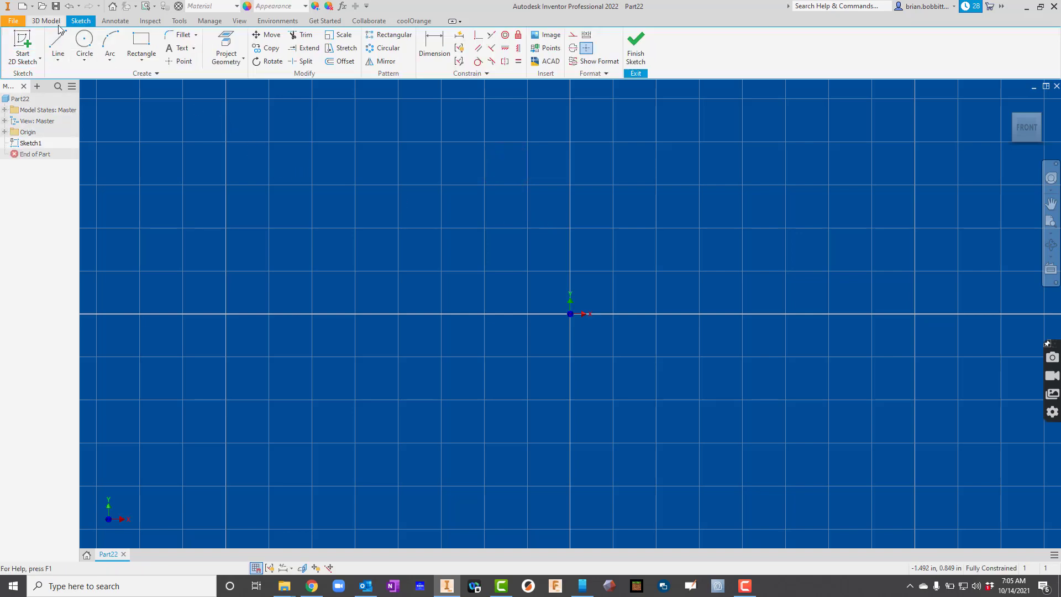
click(55, 41)
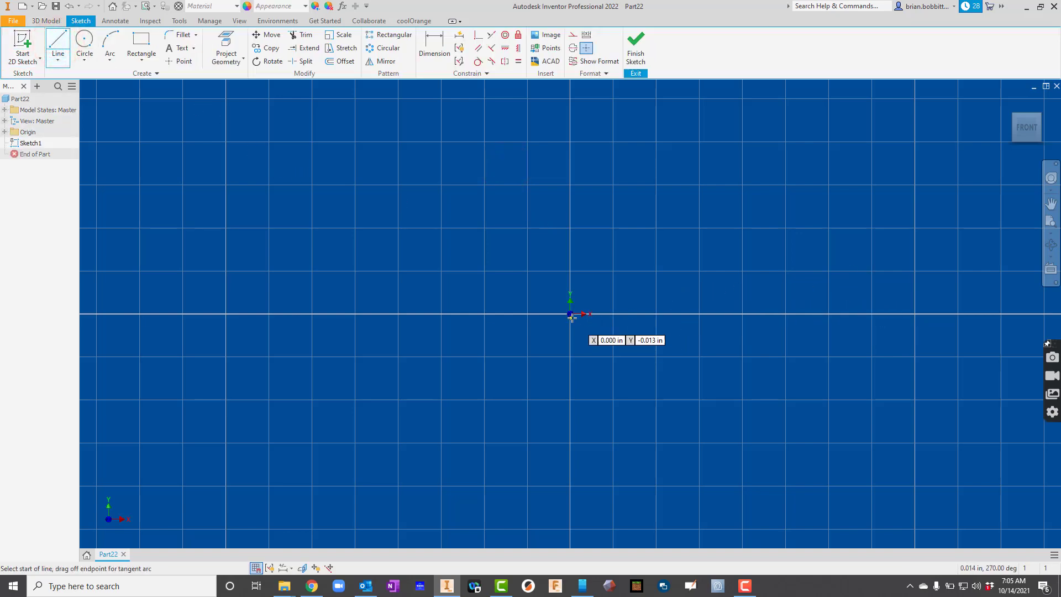
scroll(587, 303, up, 3)
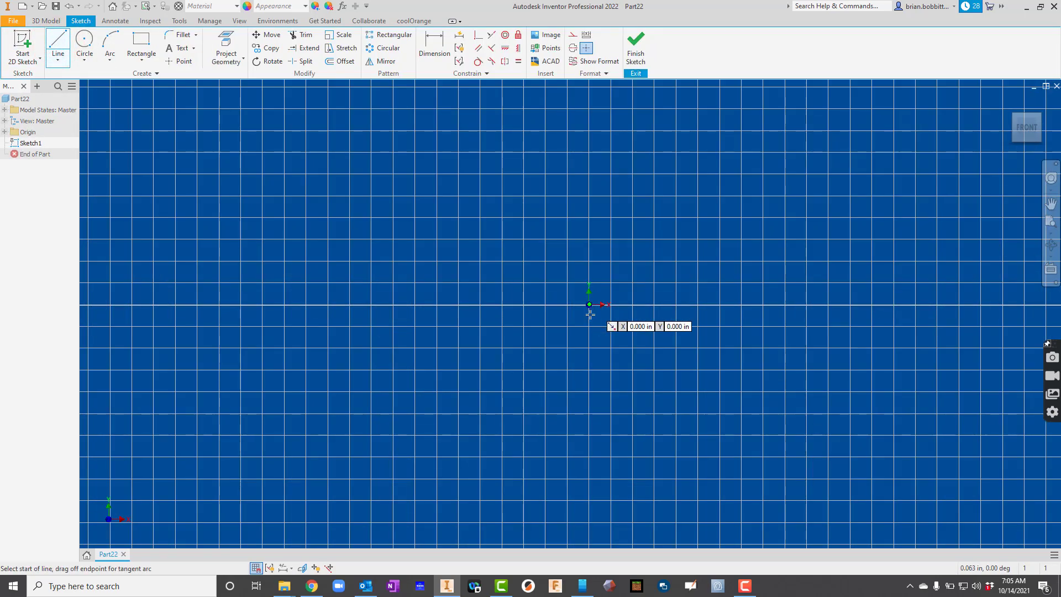
click(589, 304)
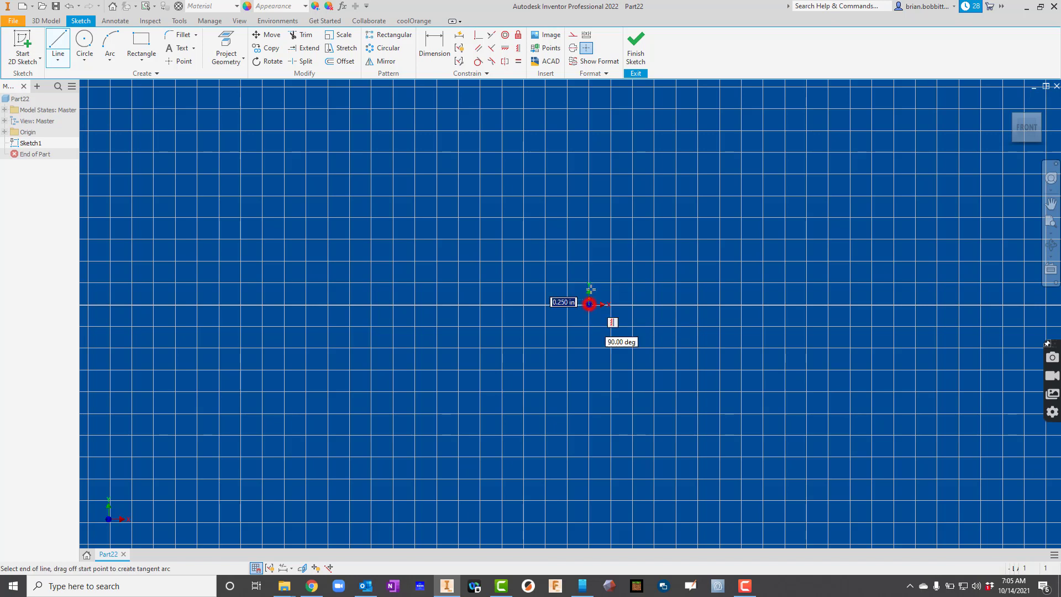
click(589, 93)
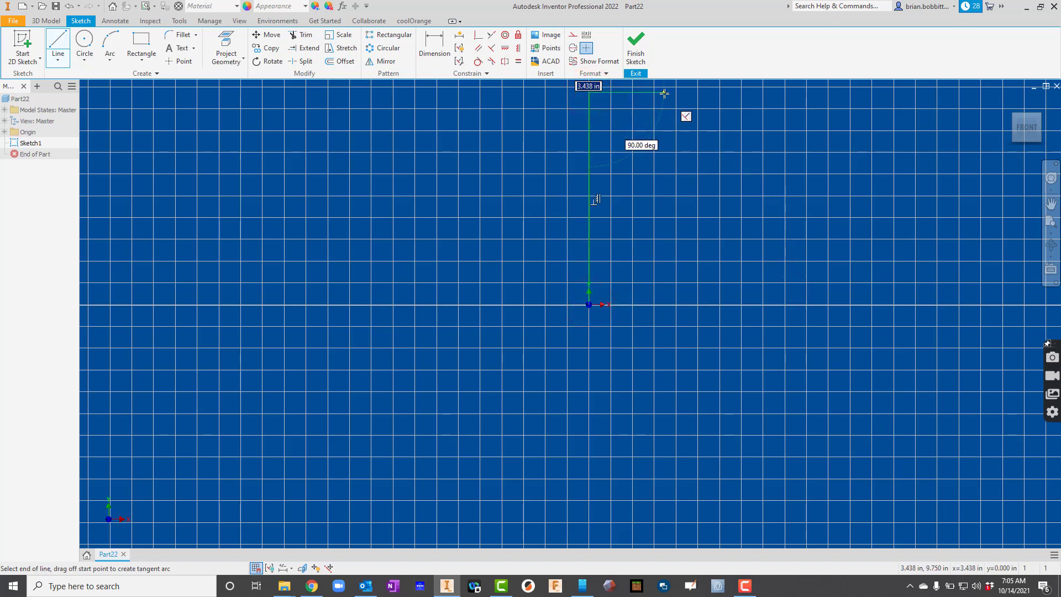
click(668, 92)
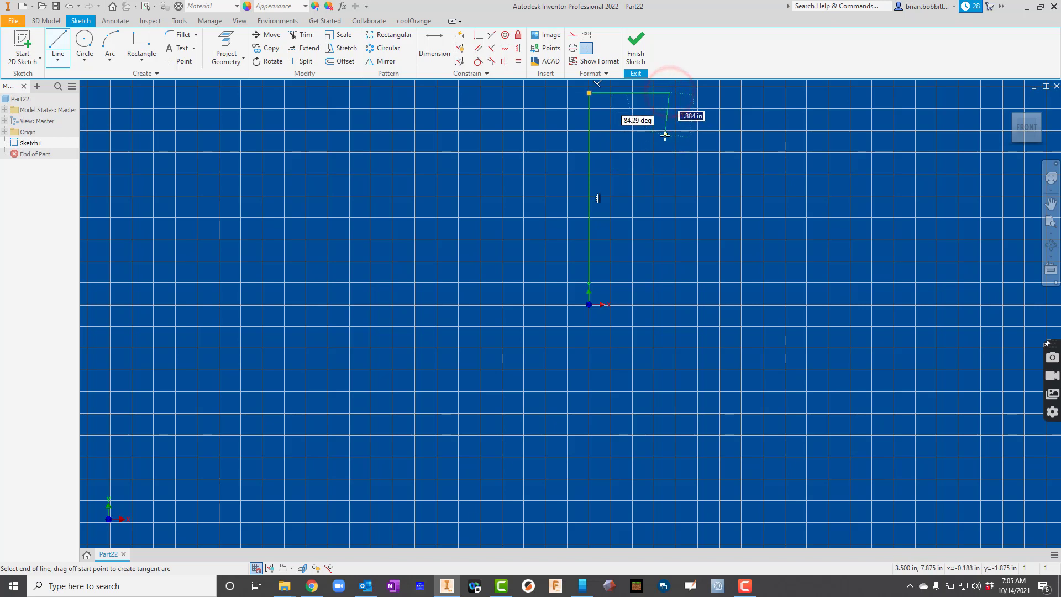
- Complete the cup half-profile with an inward-slanting side, a small inward step and a bottom edge about 2.4 in to the origin, and finish the sketch
click(656, 234)
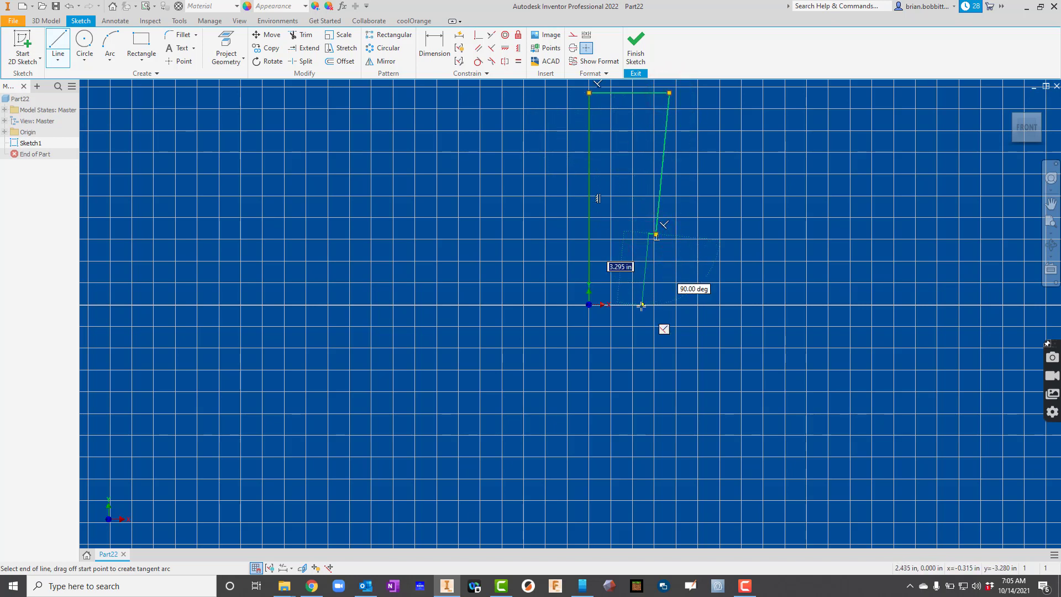
click(641, 306)
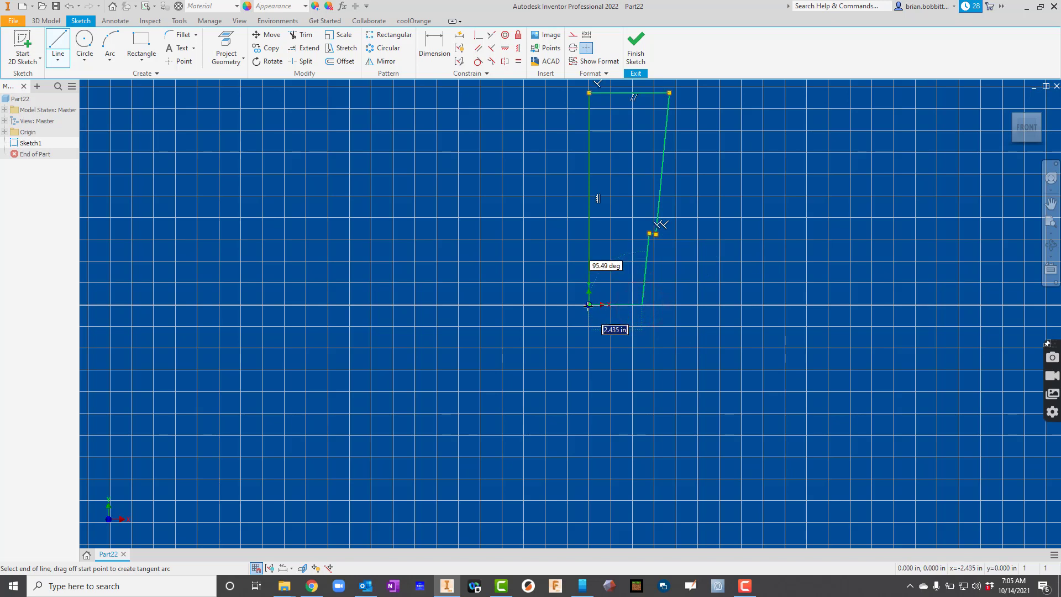
click(589, 305)
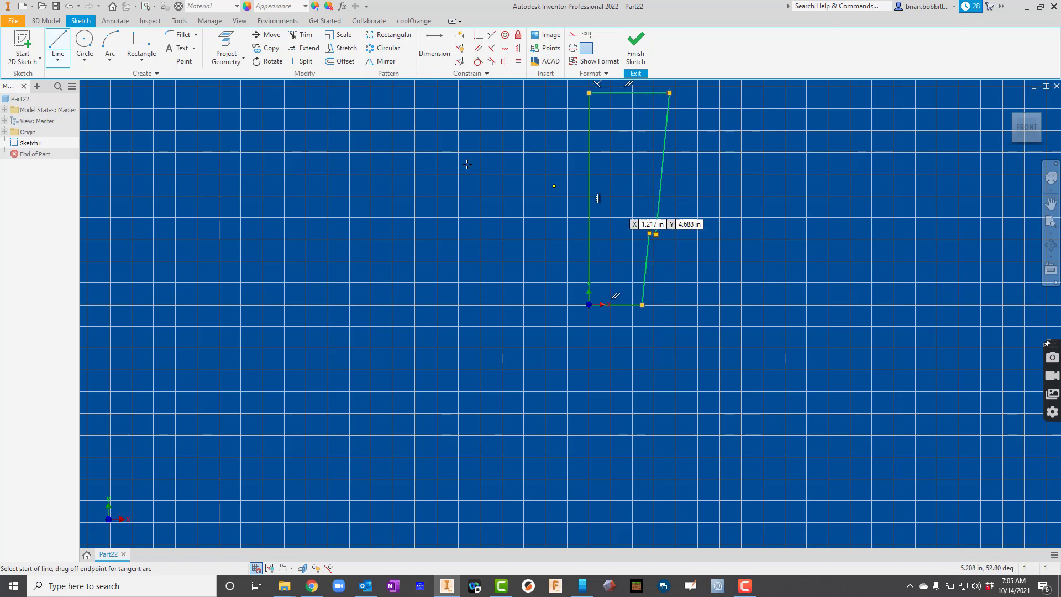
click(638, 44)
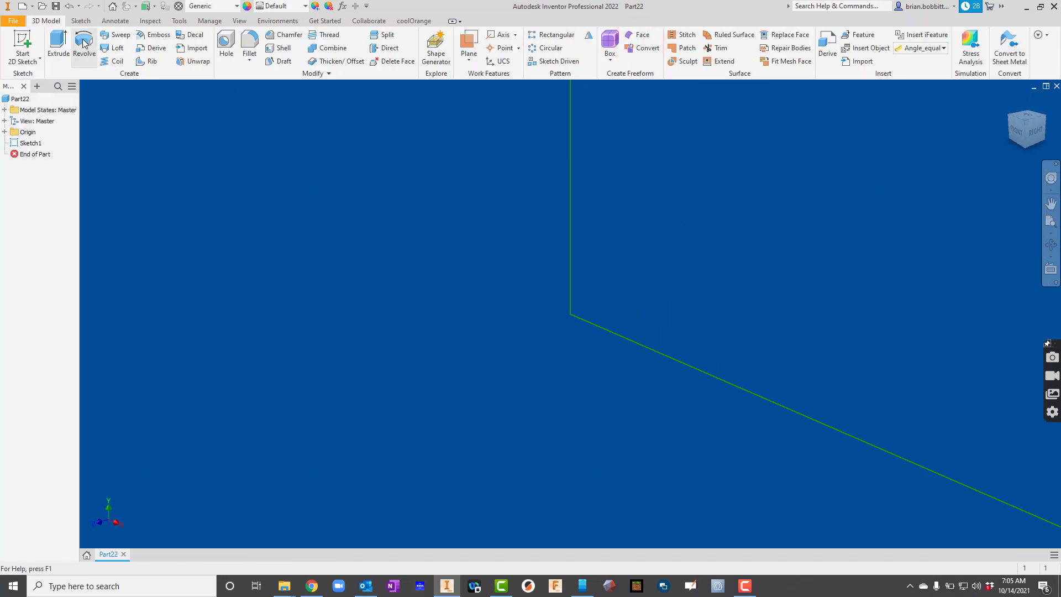
- Revolve the cup profile a full 360 degrees around its straight vertical edge
click(91, 44)
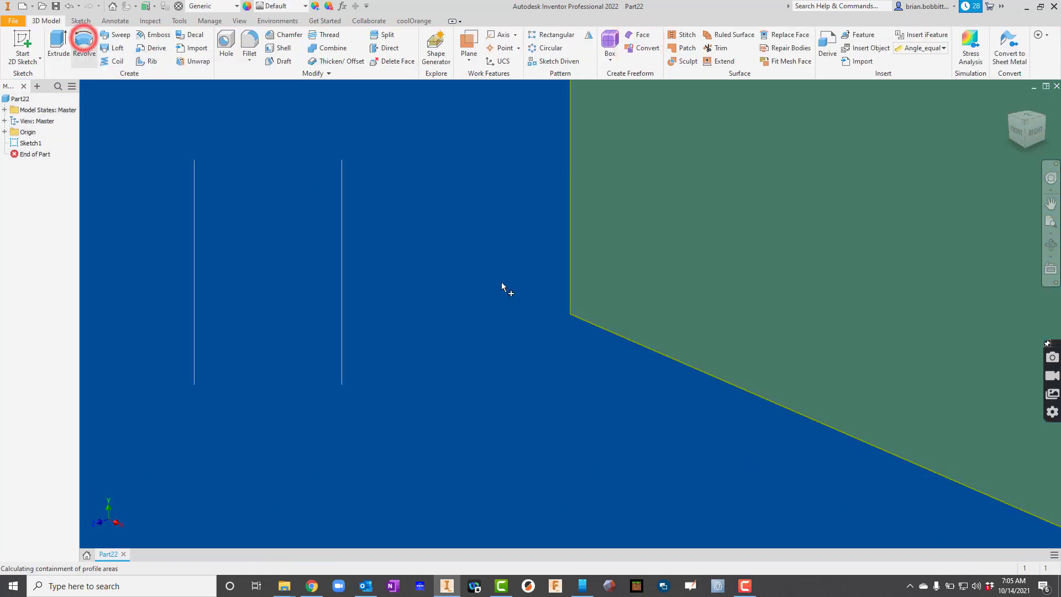
scroll(535, 265, up, 10)
scroll(542, 233, down, 6)
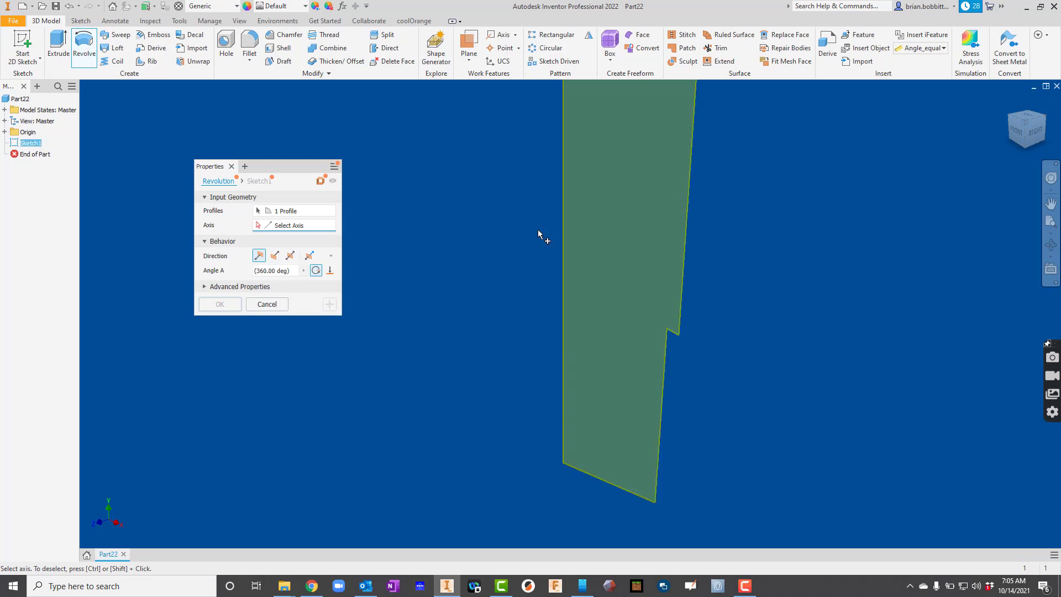
scroll(540, 232, up, 3)
click(547, 221)
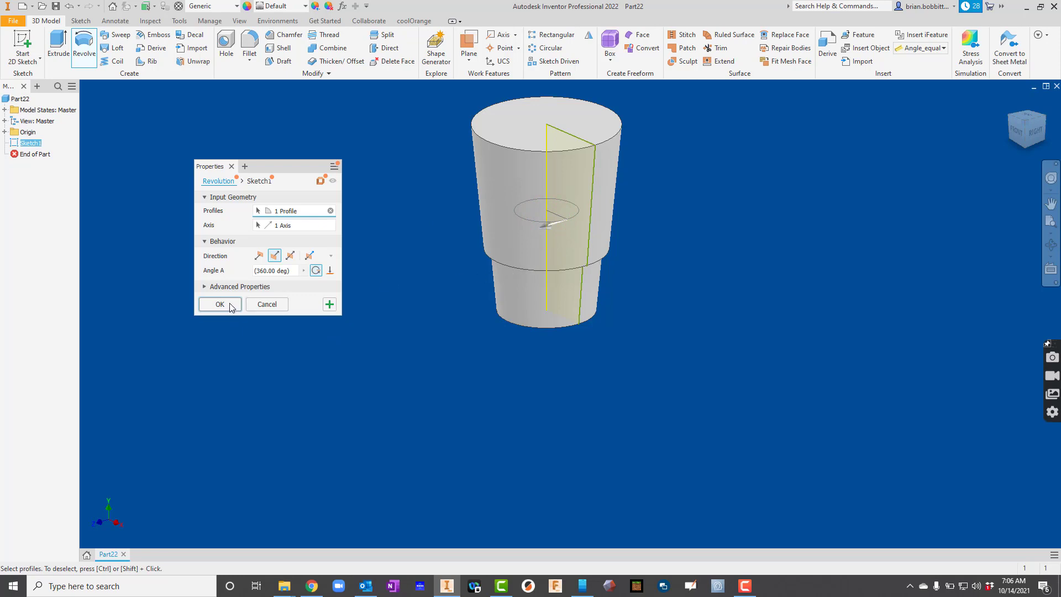
click(206, 302)
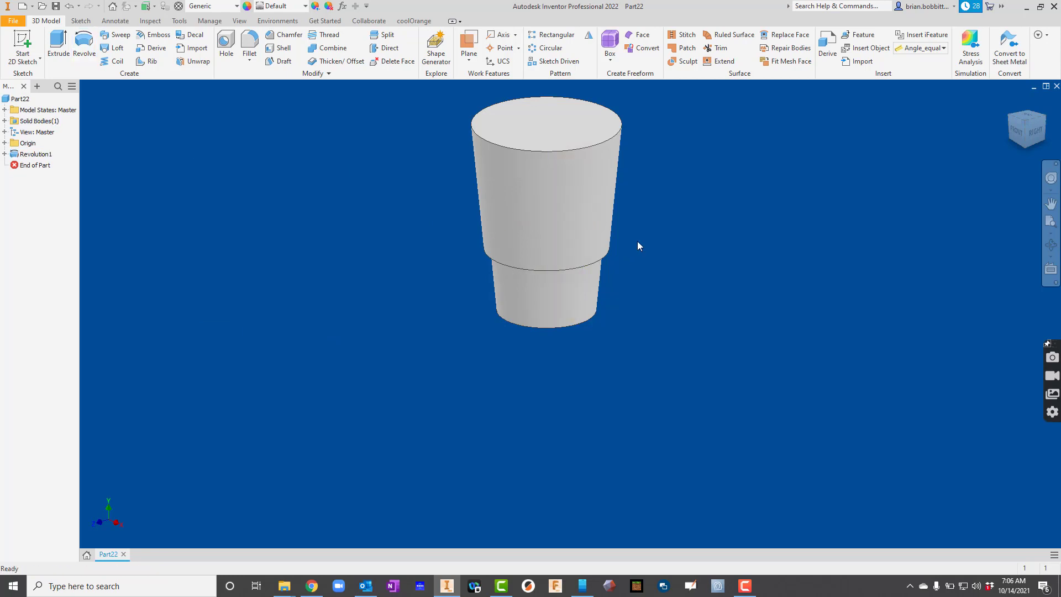
- Shell the cup to a 0.01 in wall thickness with the top face removed, and inspect the hollow interior
click(1052, 222)
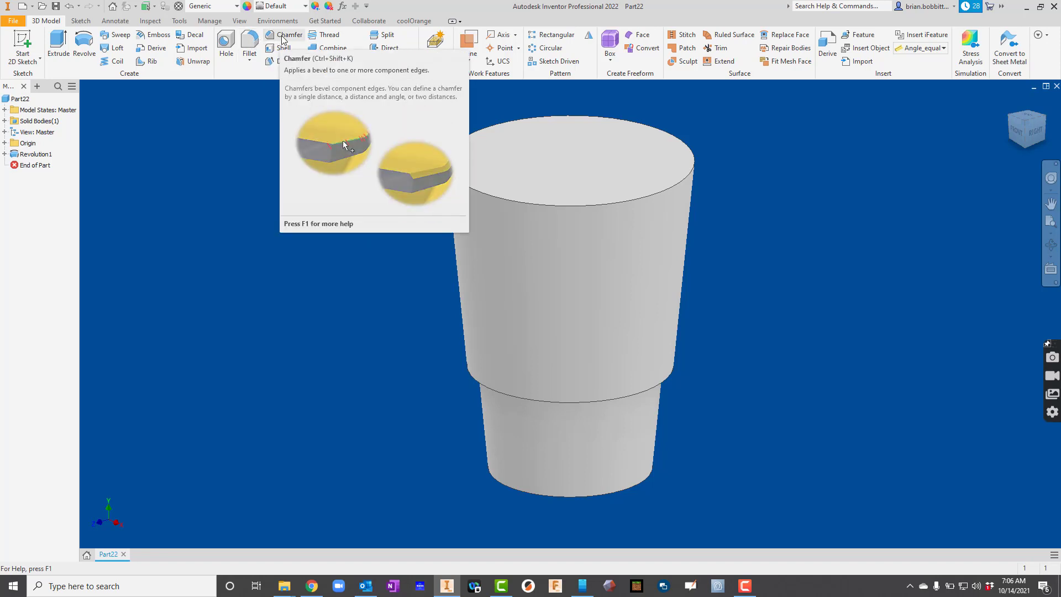
click(248, 61)
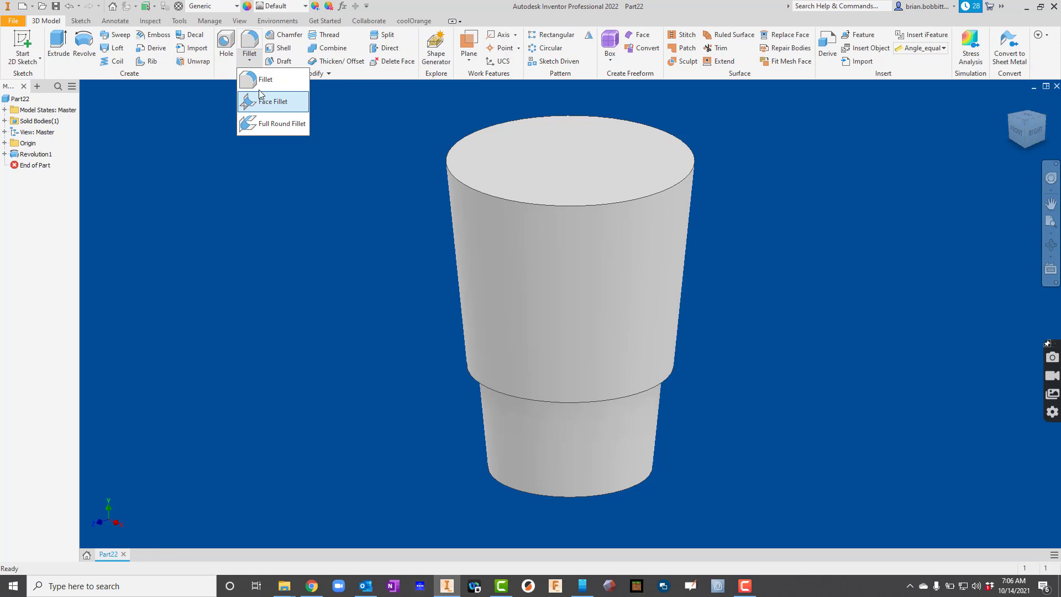
click(284, 48)
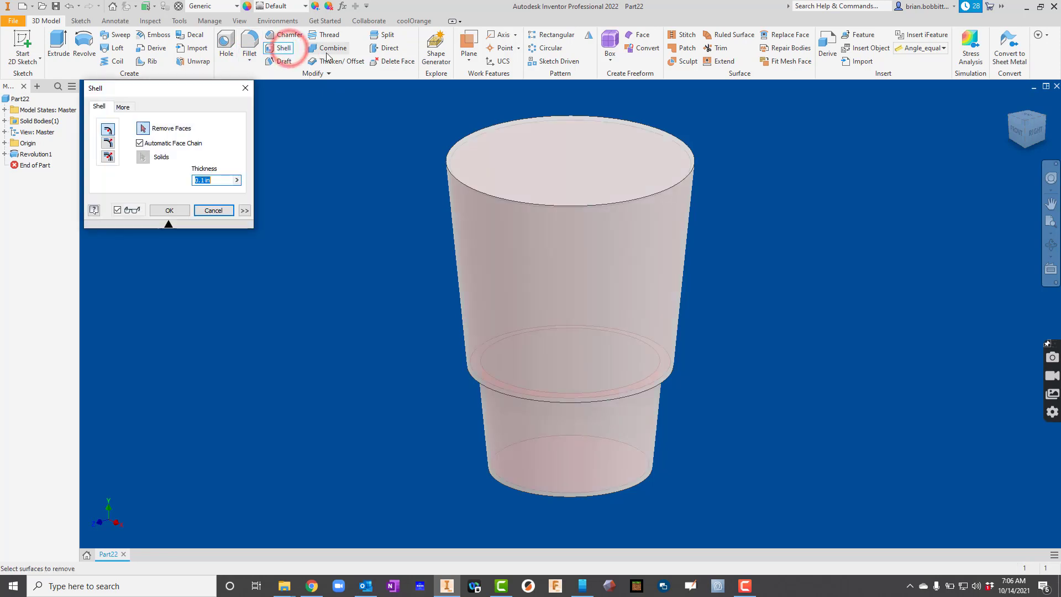
click(646, 171)
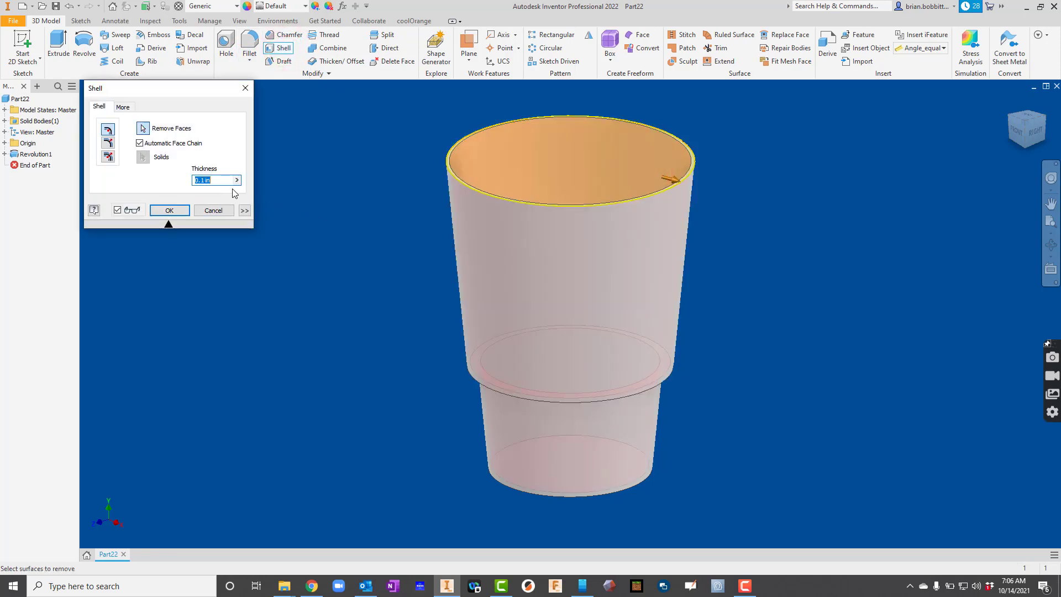
text(.01)
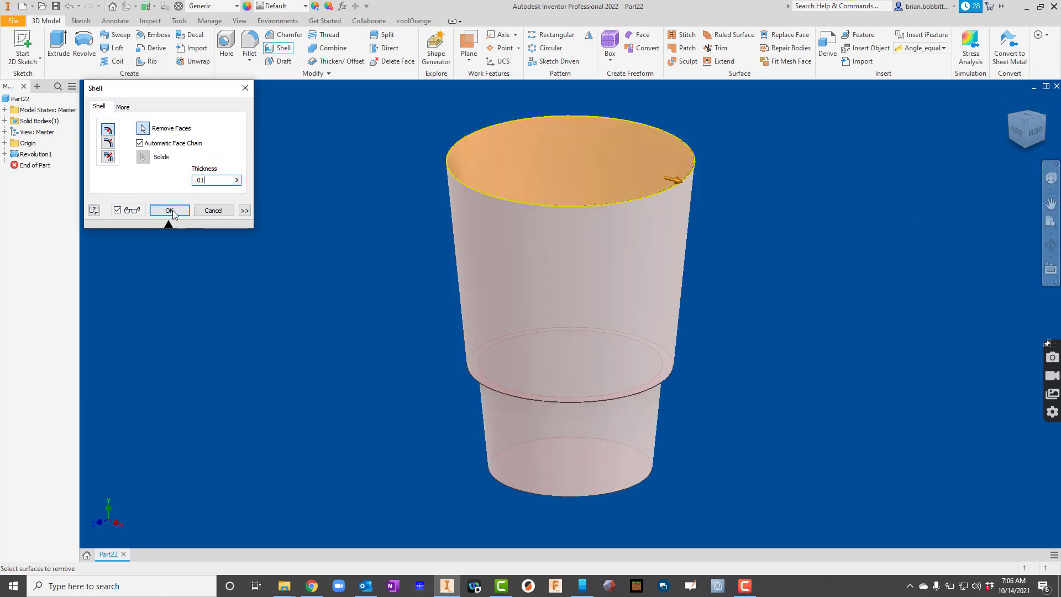
click(170, 210)
click(1049, 249)
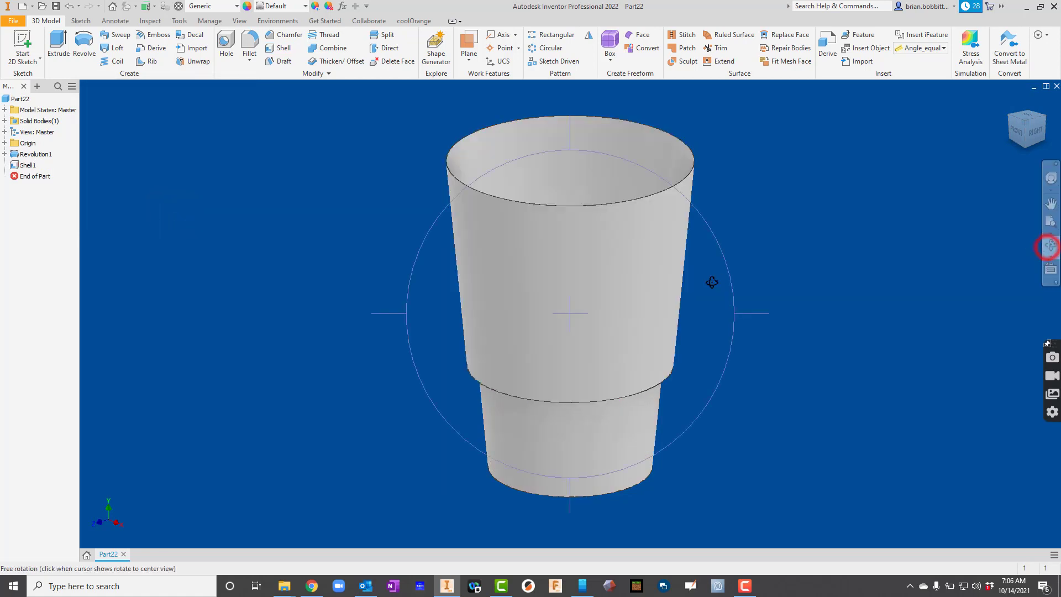
drag(707, 284, 731, 220)
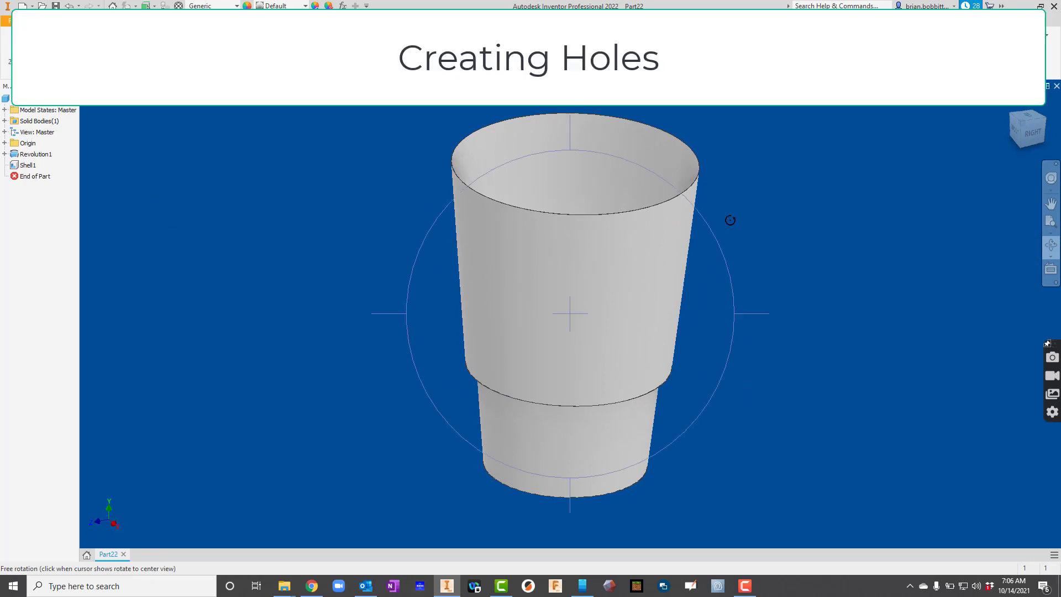
- Close the cup part without saving it and create a new blank part
click(1056, 86)
click(501, 305)
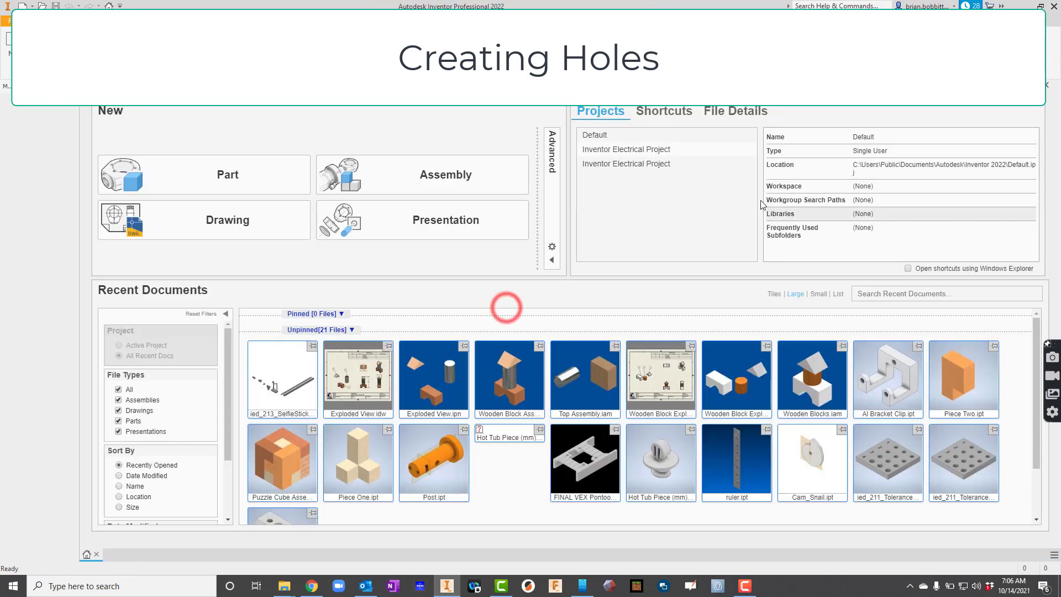
click(265, 179)
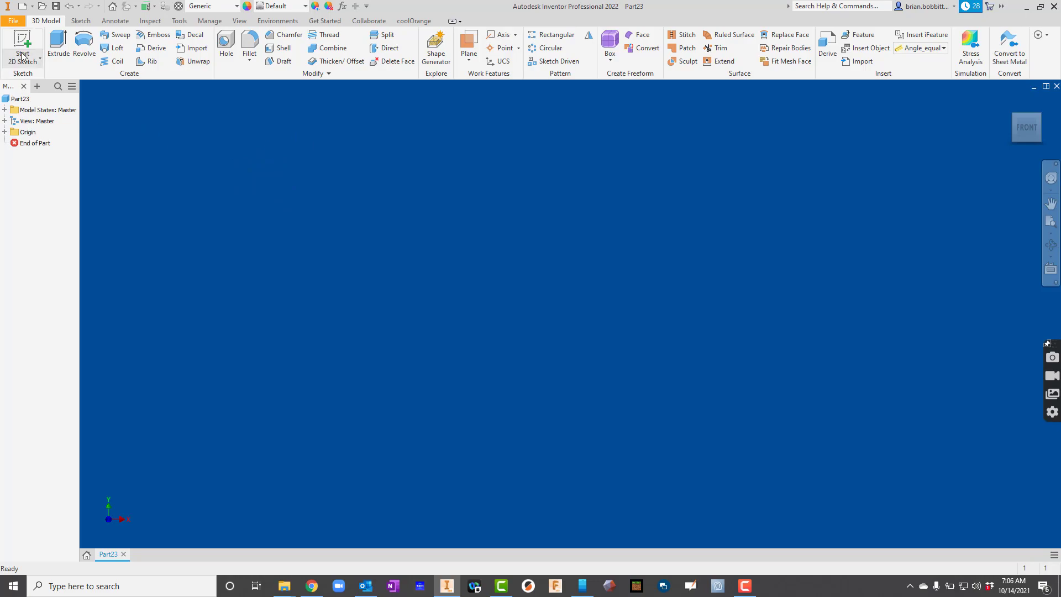
- Sketch a 3 in wide by 1 in high rectangle from the origin on the front plane and finish the sketch
click(27, 39)
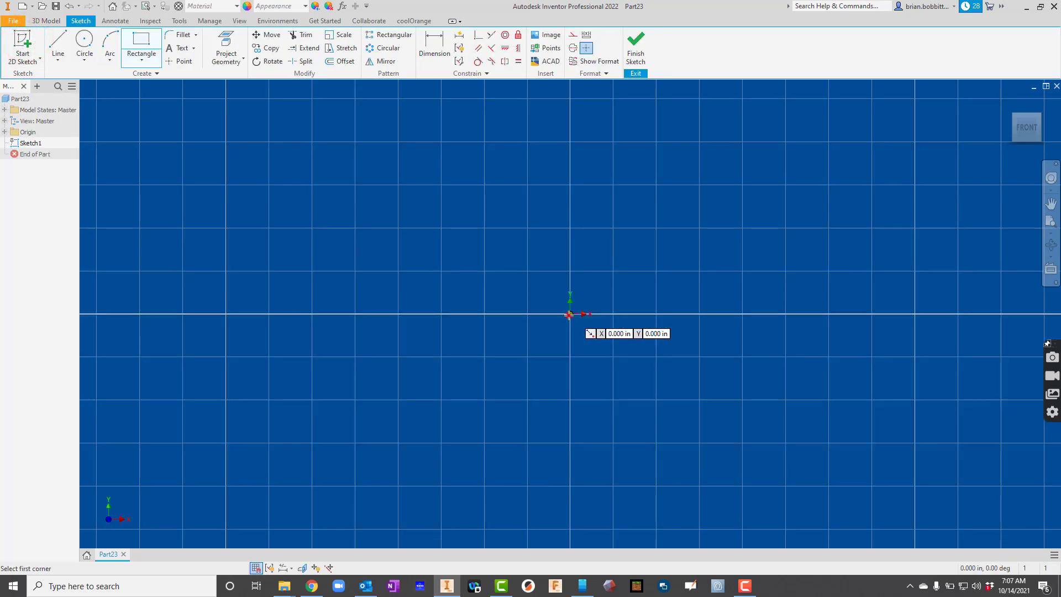
click(569, 315)
scroll(834, 210, down, 5)
scroll(838, 217, up, 4)
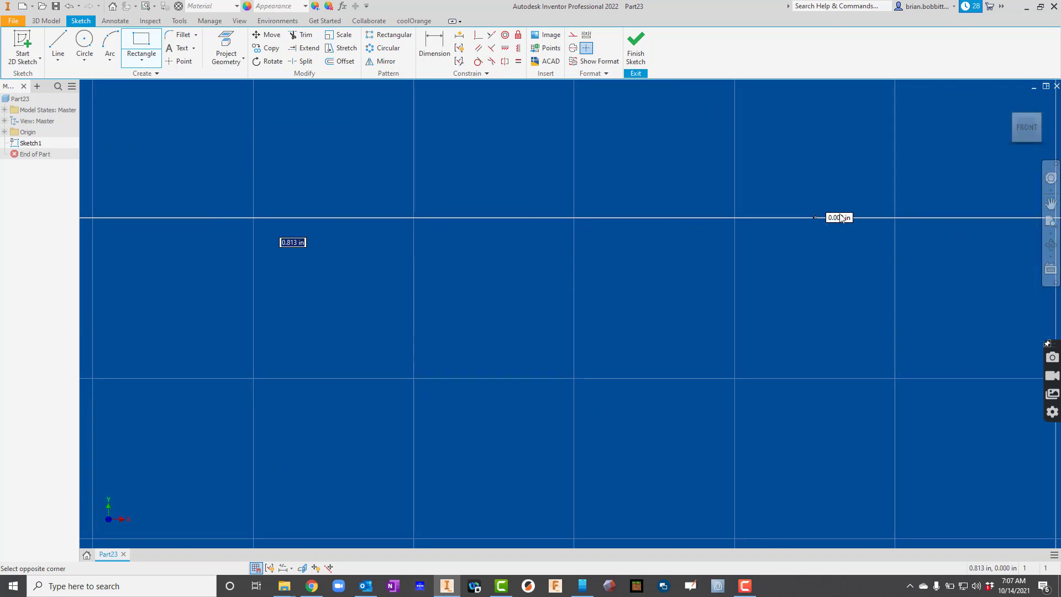
scroll(790, 148, down, 2)
scroll(792, 150, up, 3)
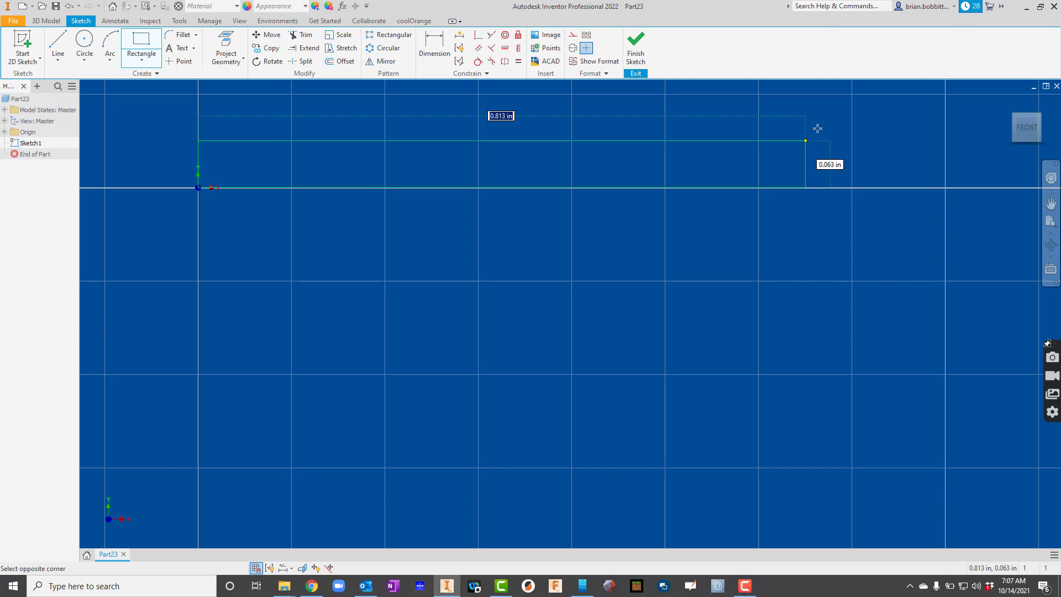
text(3)
key(Tab)
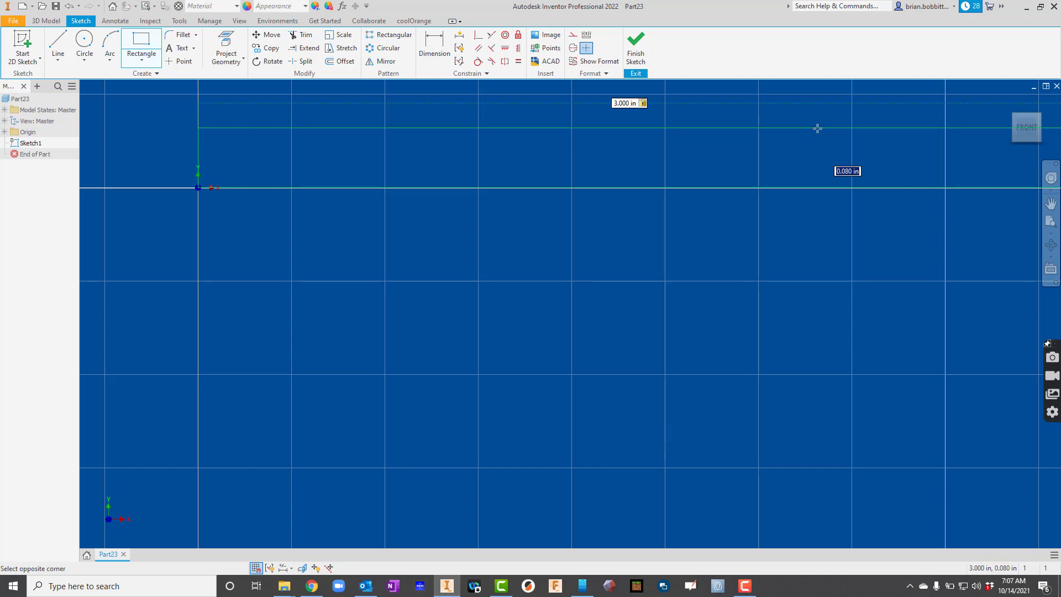
text(1)
key(Return)
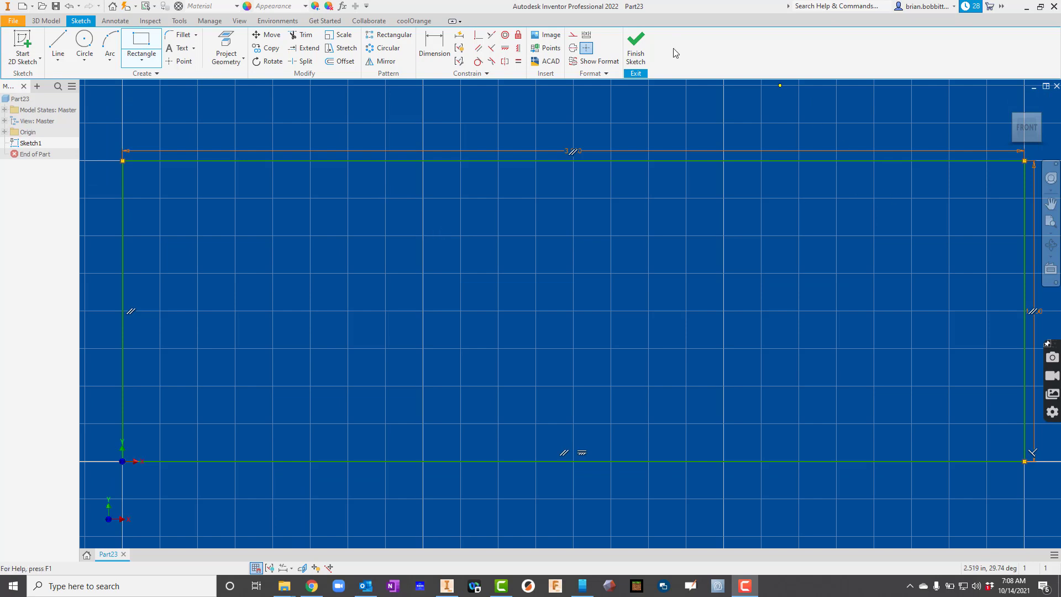
click(636, 44)
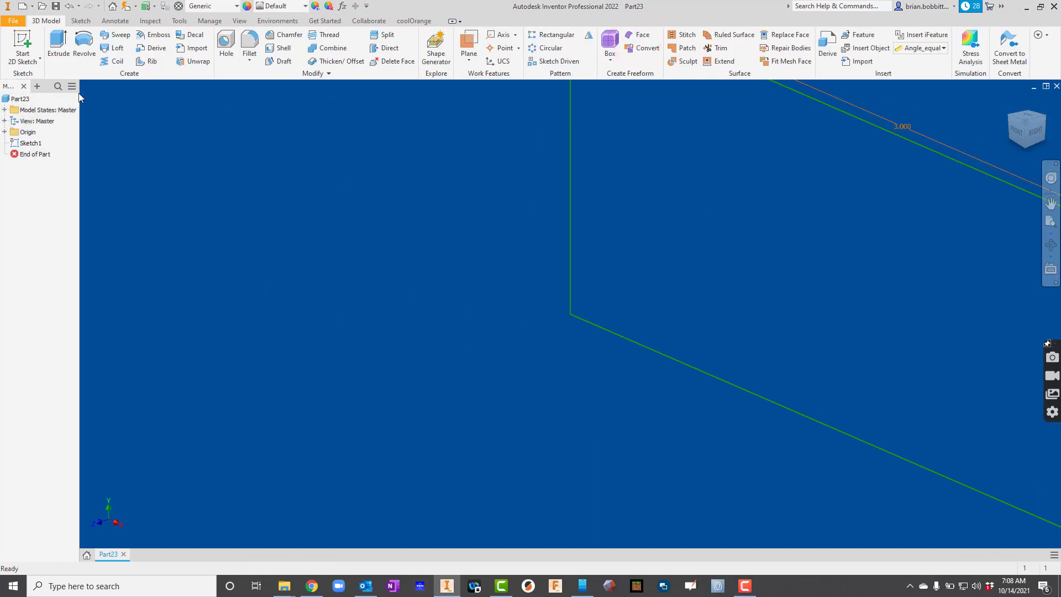
- Extrude the rectangle 1 in to form a solid block
click(58, 43)
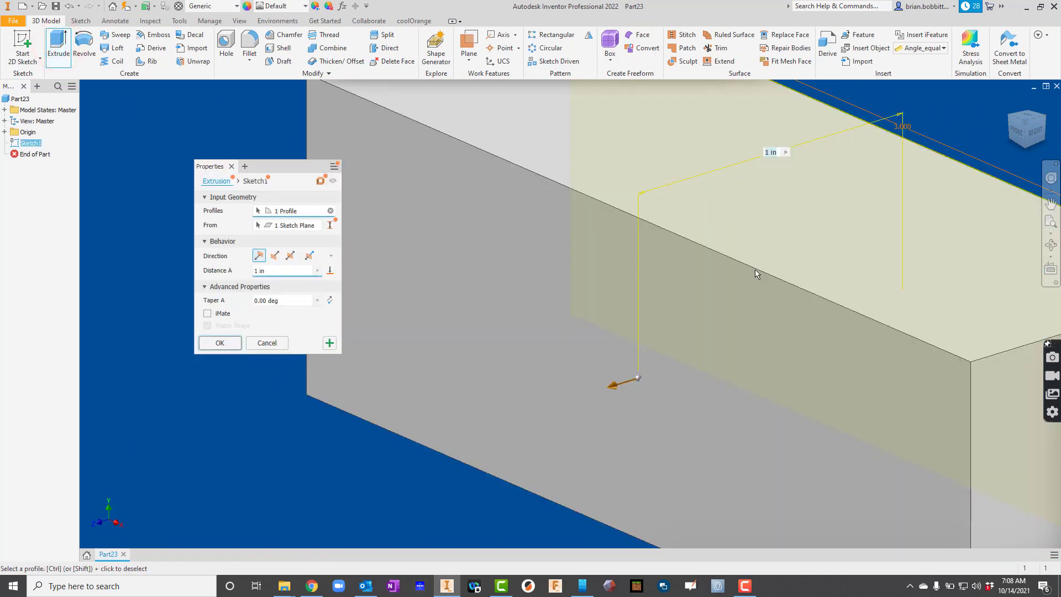
key(Return)
scroll(761, 268, up, 4)
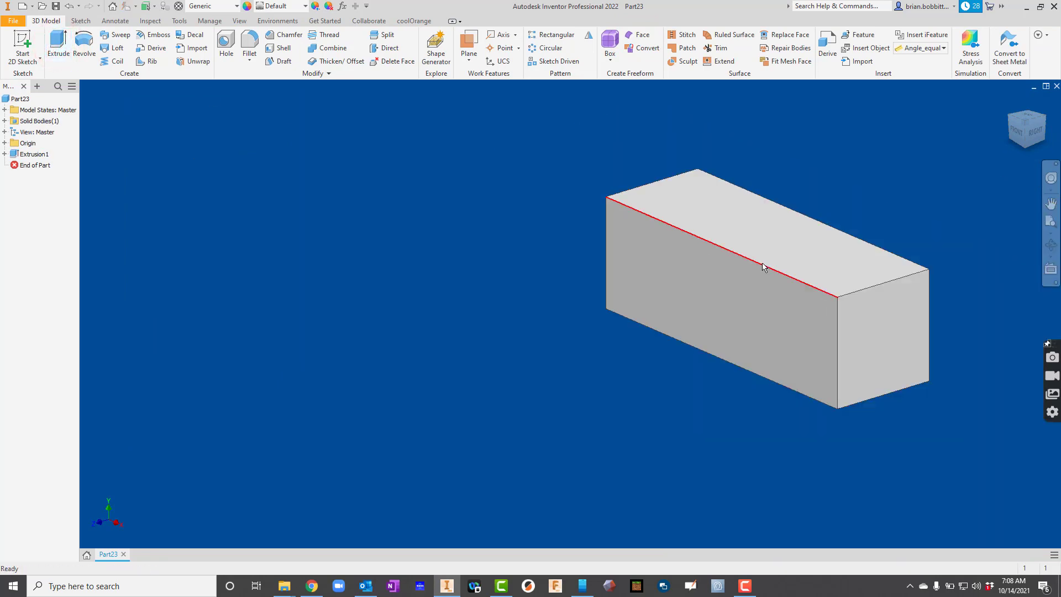
- Sketch a point on the block's top face, 0.5 in from the end and back edges at the origin corner, and finish the sketch
key(s)
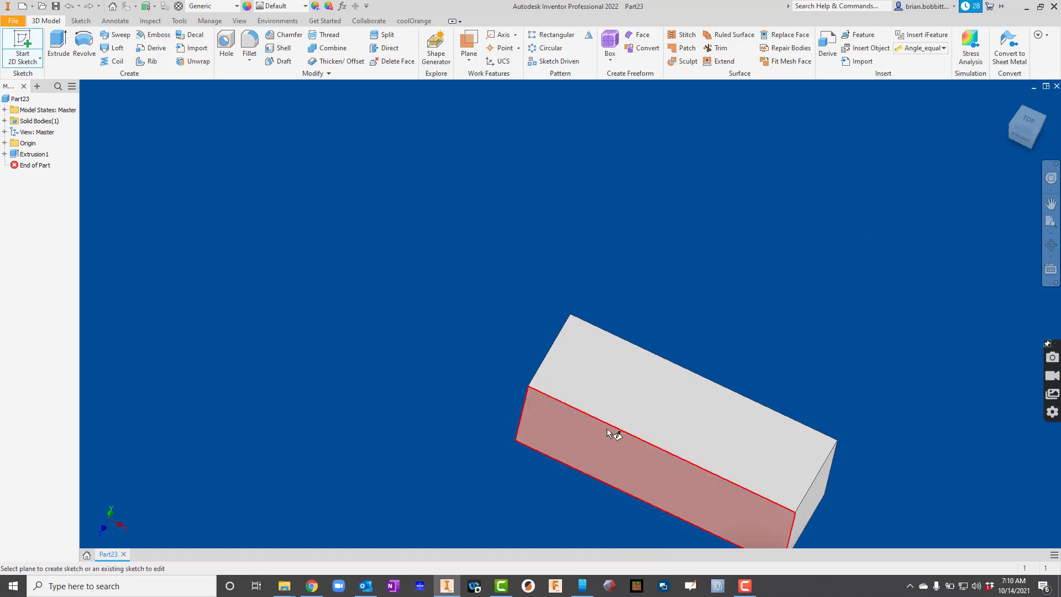
click(627, 405)
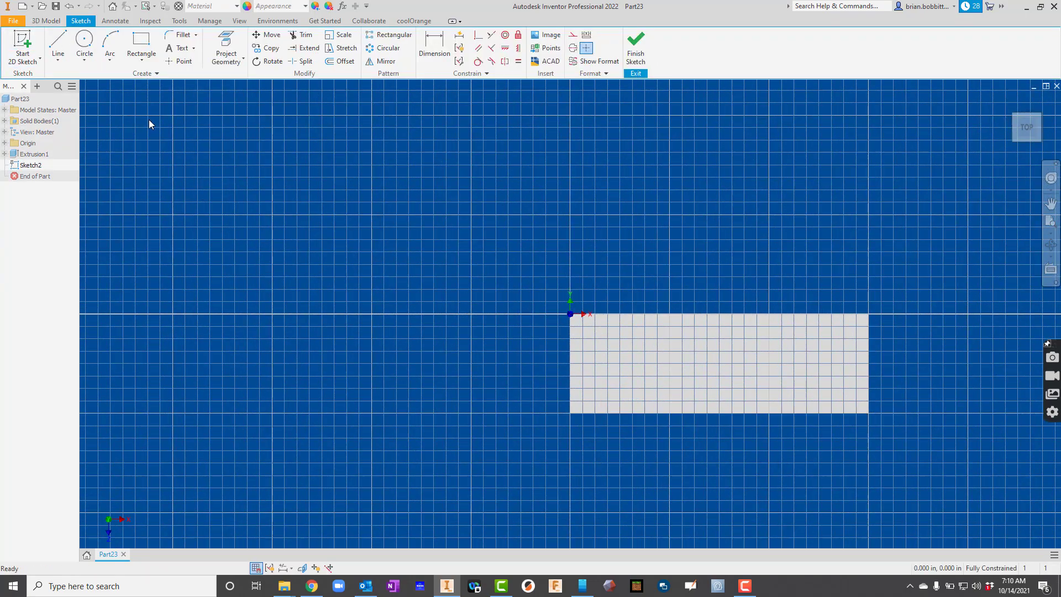
click(183, 62)
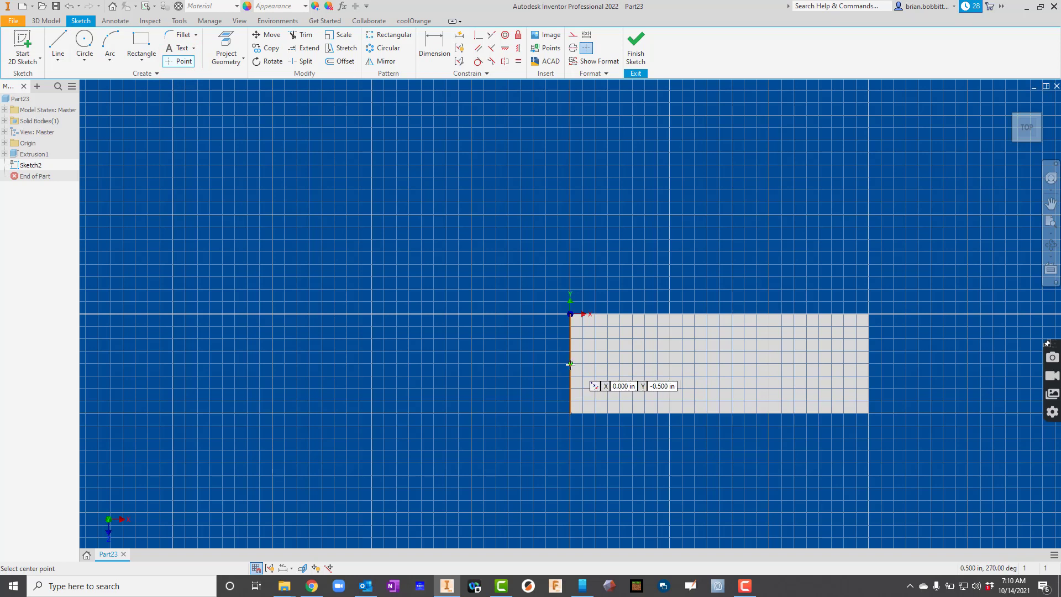
scroll(570, 364, up, 4)
scroll(570, 364, down, 1)
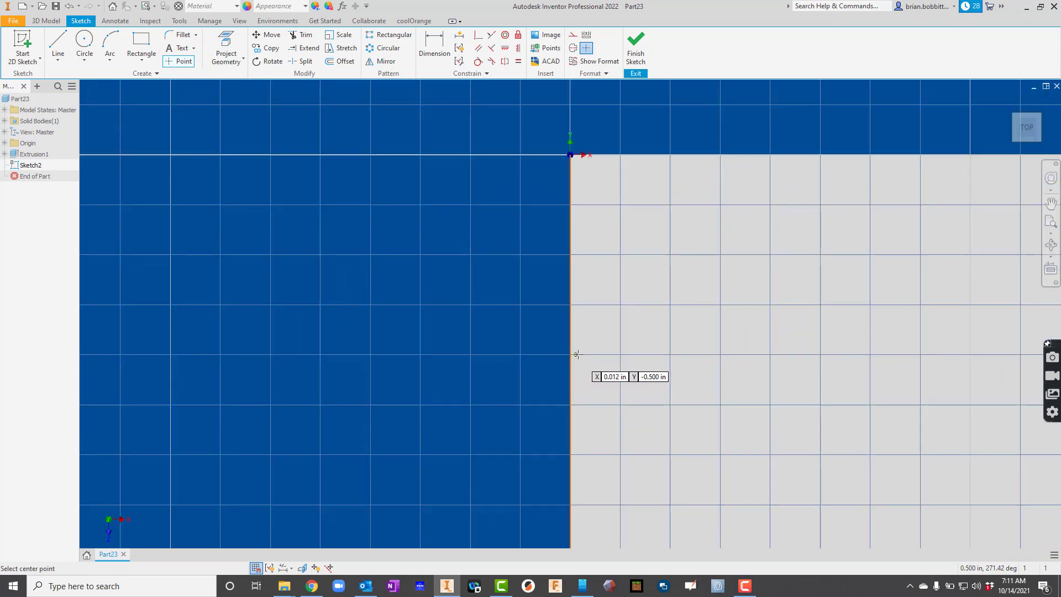
click(770, 355)
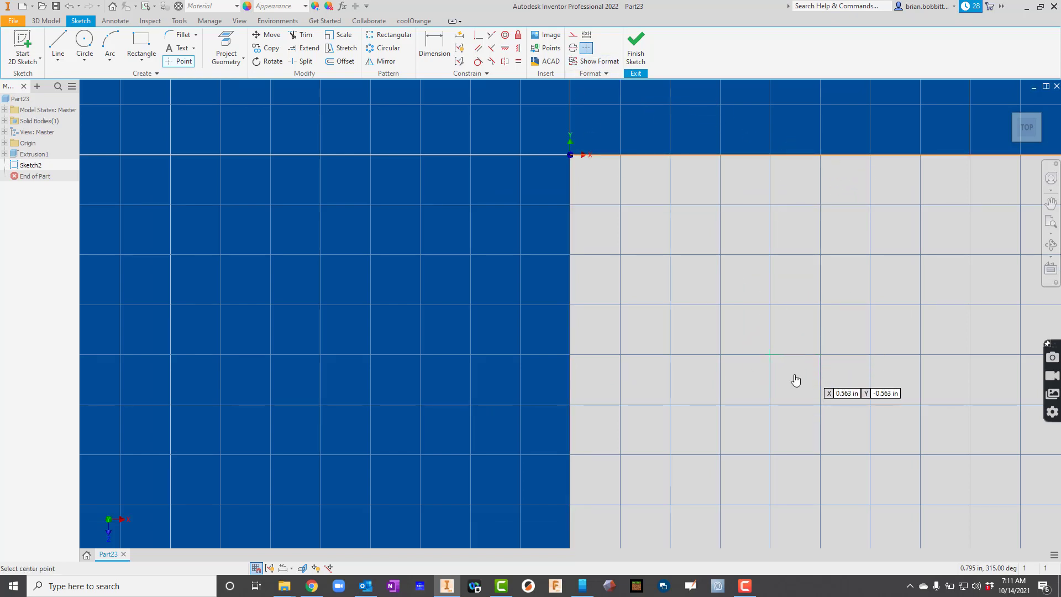
mouse_move(736, 332)
mouse_down()
mouse_move(812, 376)
mouse_move(794, 376)
mouse_up()
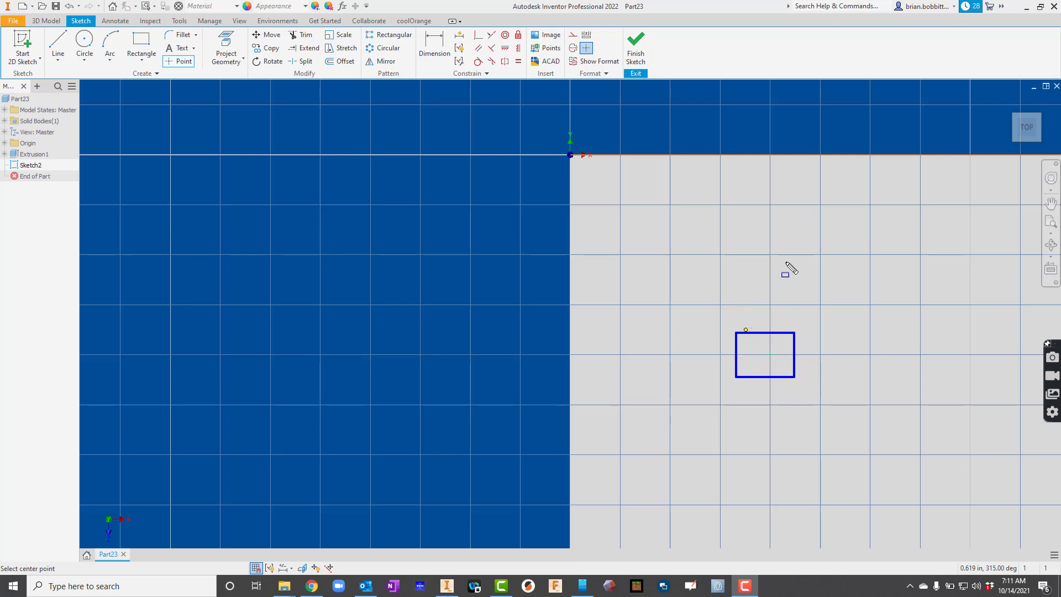
key(Escape)
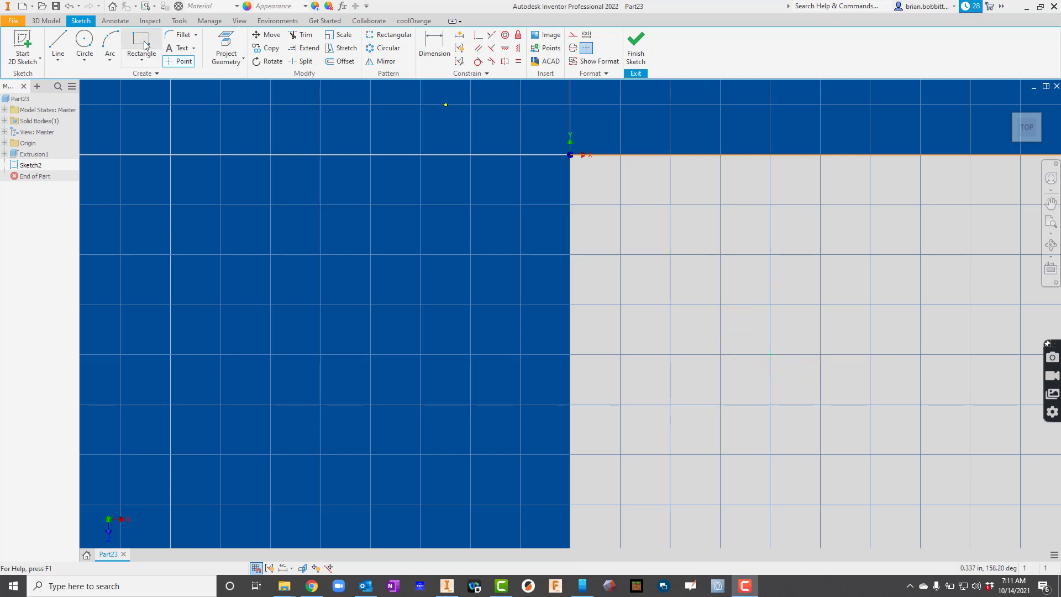
click(636, 44)
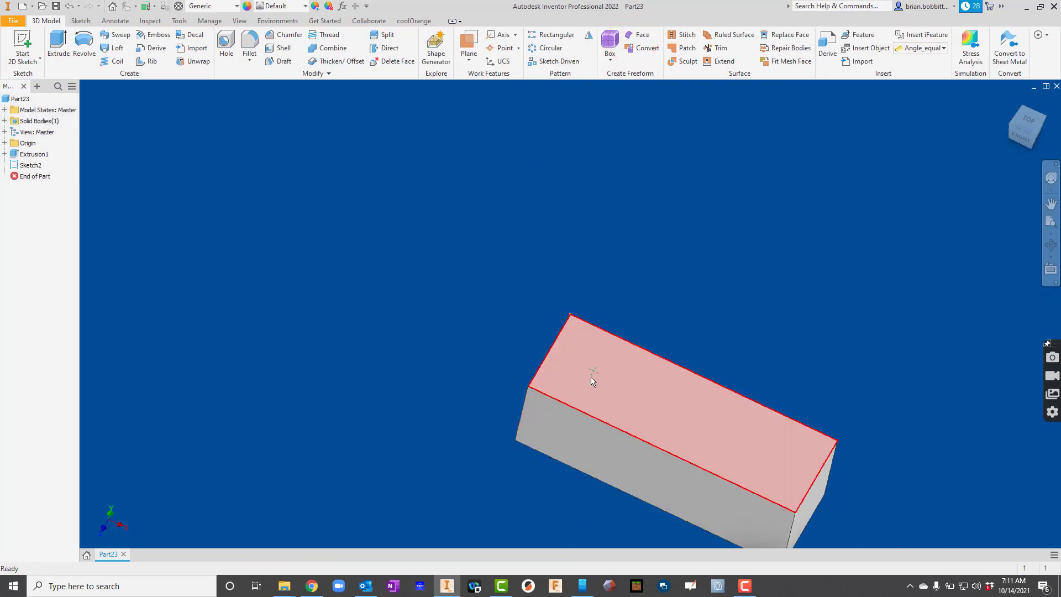
- Place a counterbored hole at the sketch point, stretching the hole depth to 1.5 in and the counterbore depth to 0.25 in
click(226, 46)
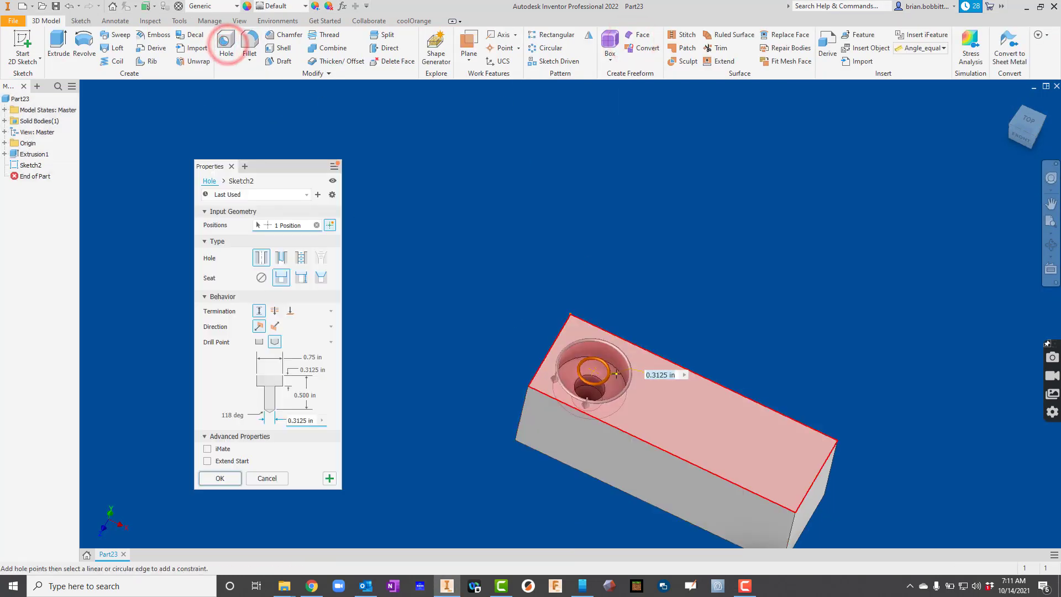
scroll(604, 377, down, 3)
scroll(604, 377, down, 2)
scroll(597, 378, up, 2)
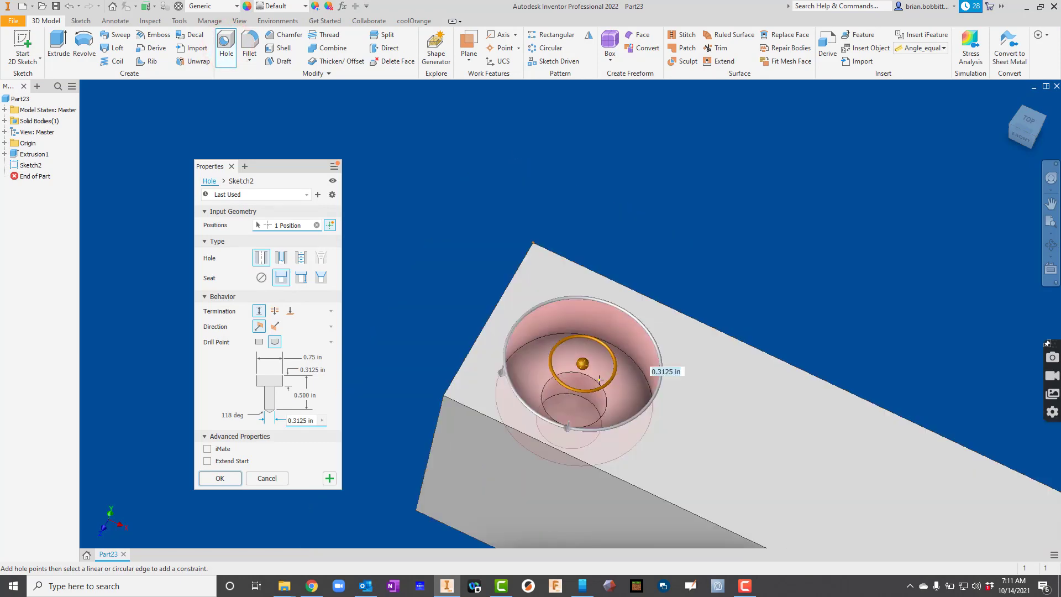
scroll(589, 378, down, 1)
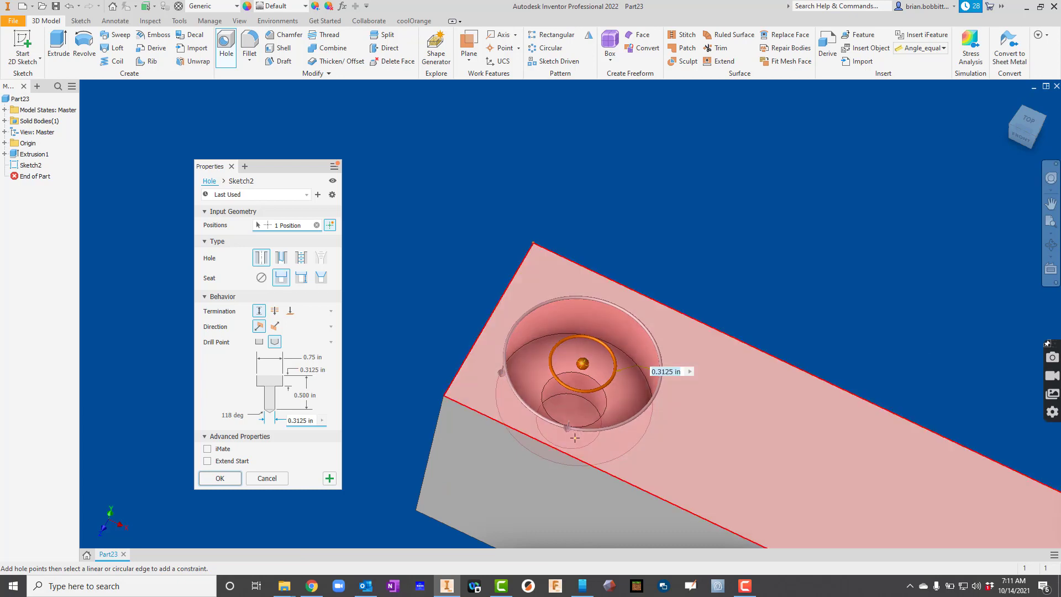
drag(568, 426, 558, 461)
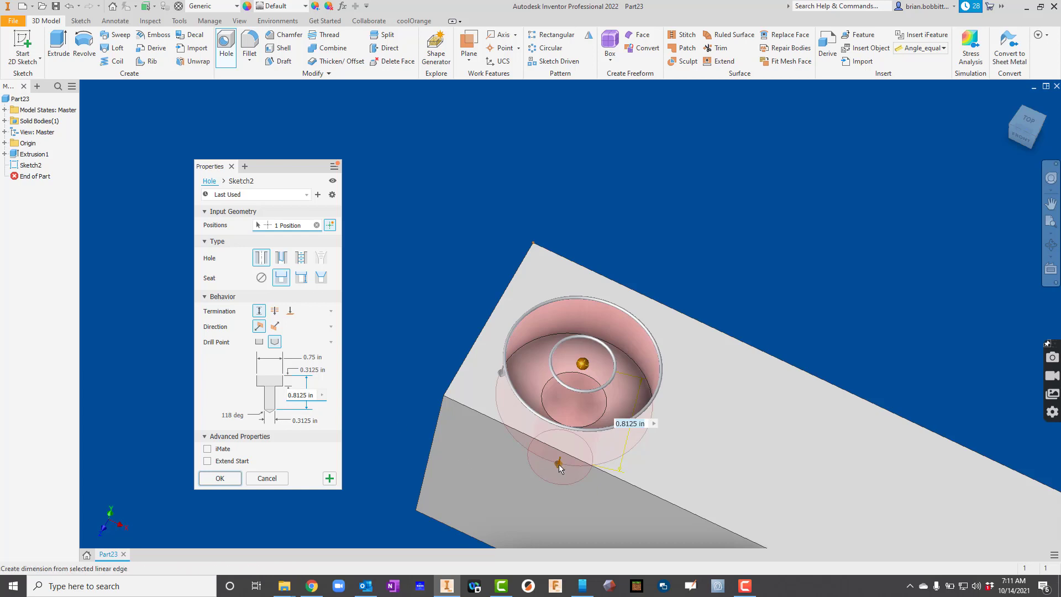
drag(559, 464, 542, 538)
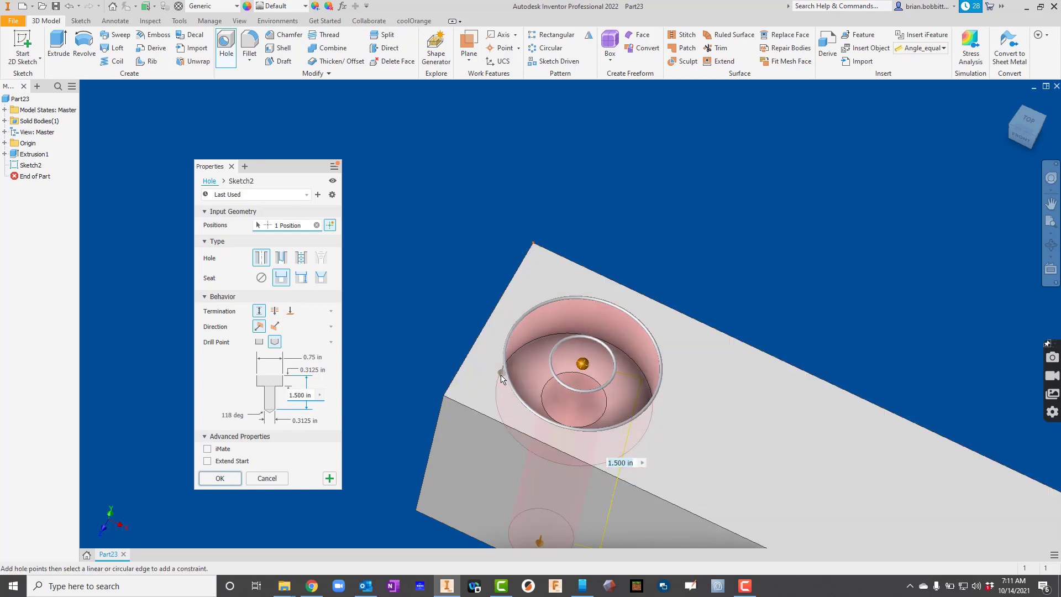
drag(501, 374, 504, 367)
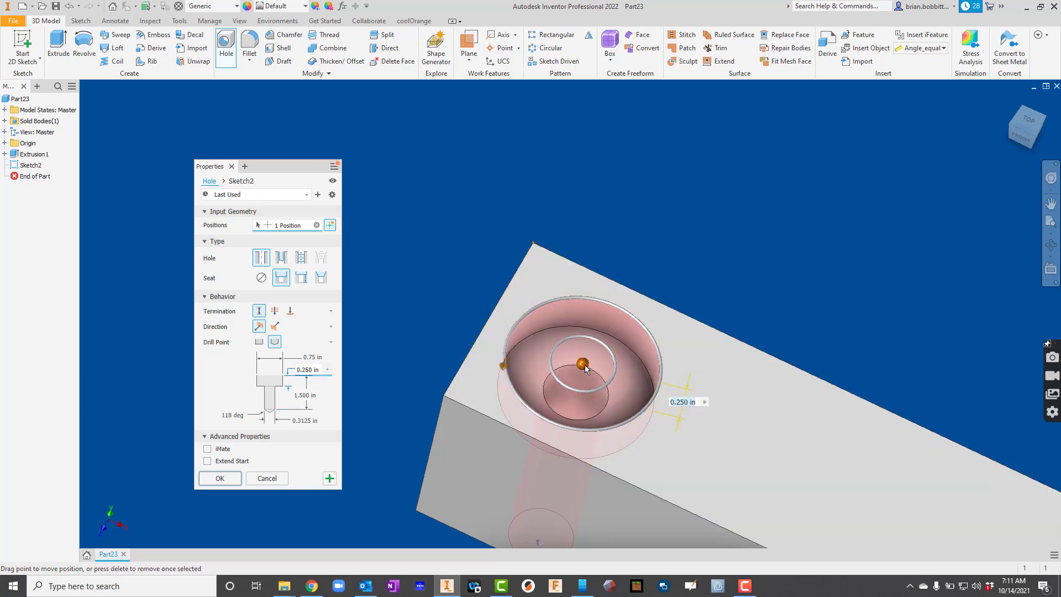
mouse_move(582, 363)
mouse_down()
mouse_move(605, 373)
mouse_move(640, 421)
mouse_move(584, 364)
mouse_up()
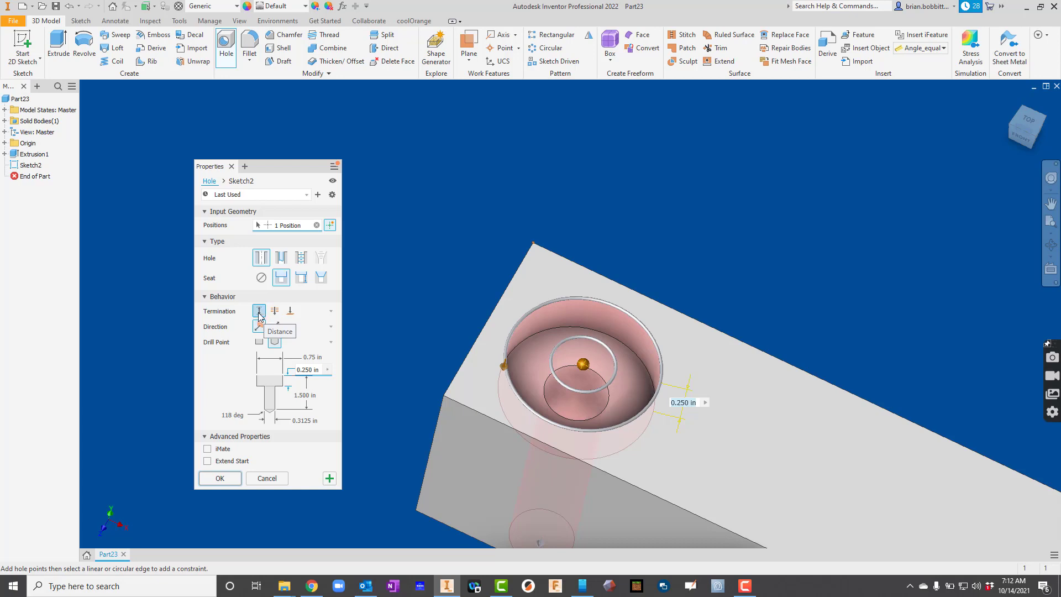
- Set the counterbore diameter to 0.5 in and its depth to 0.125 in, and create the hole
click(317, 357)
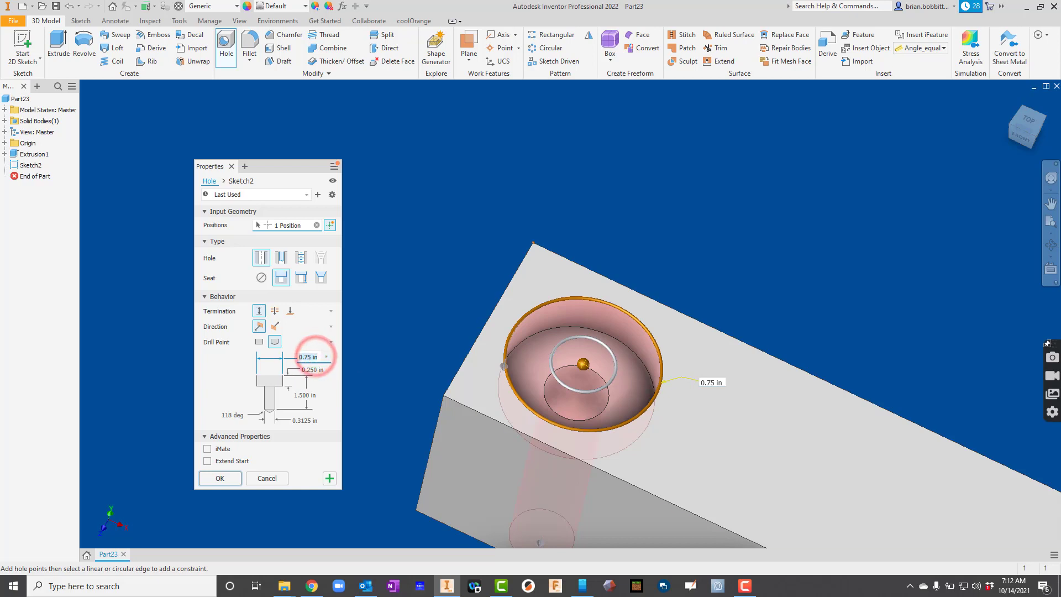
text(.5)
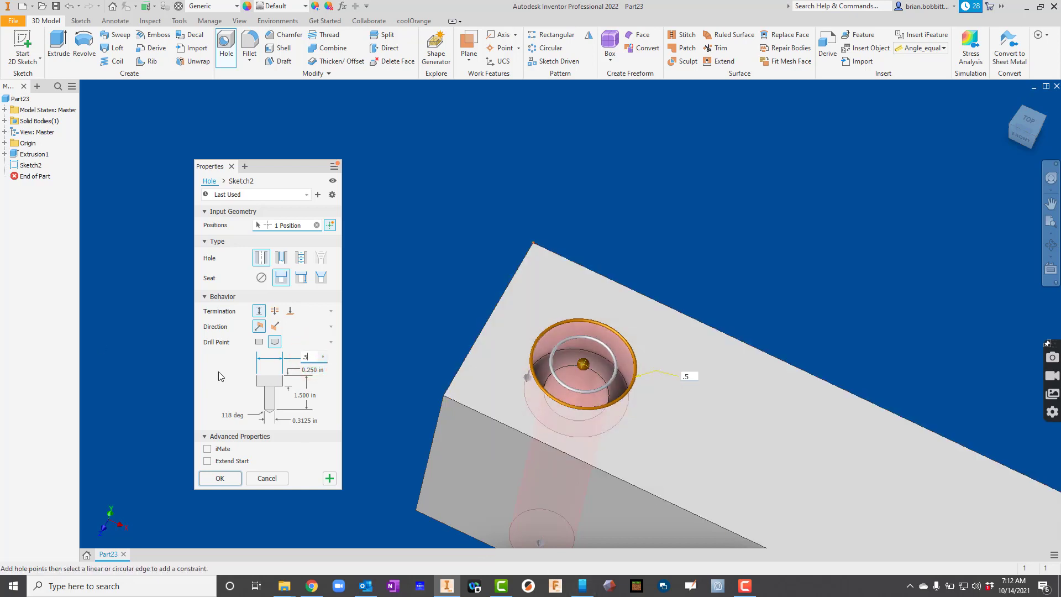
click(313, 370)
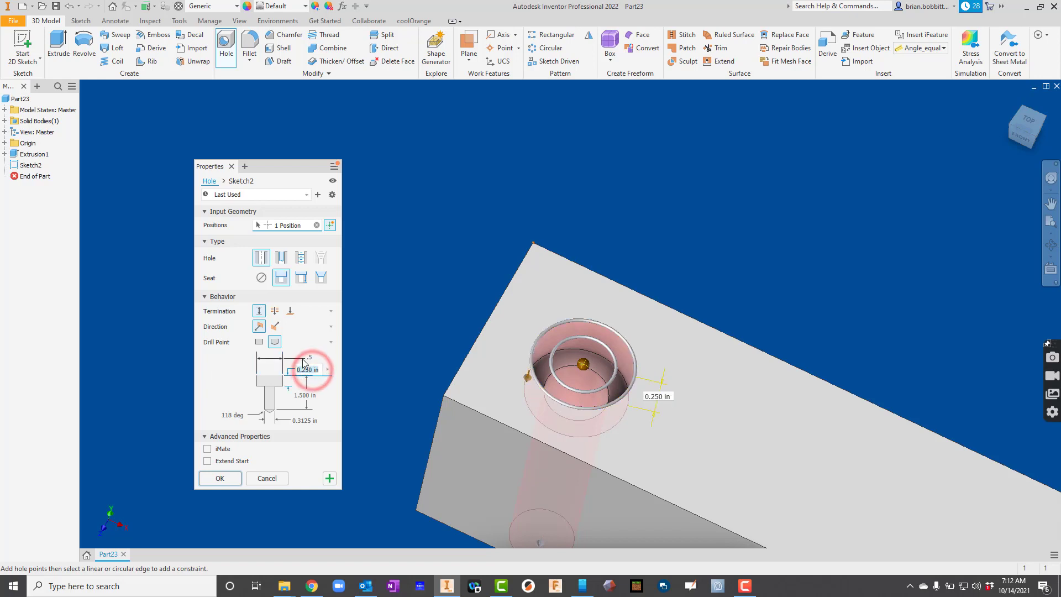
text(.125)
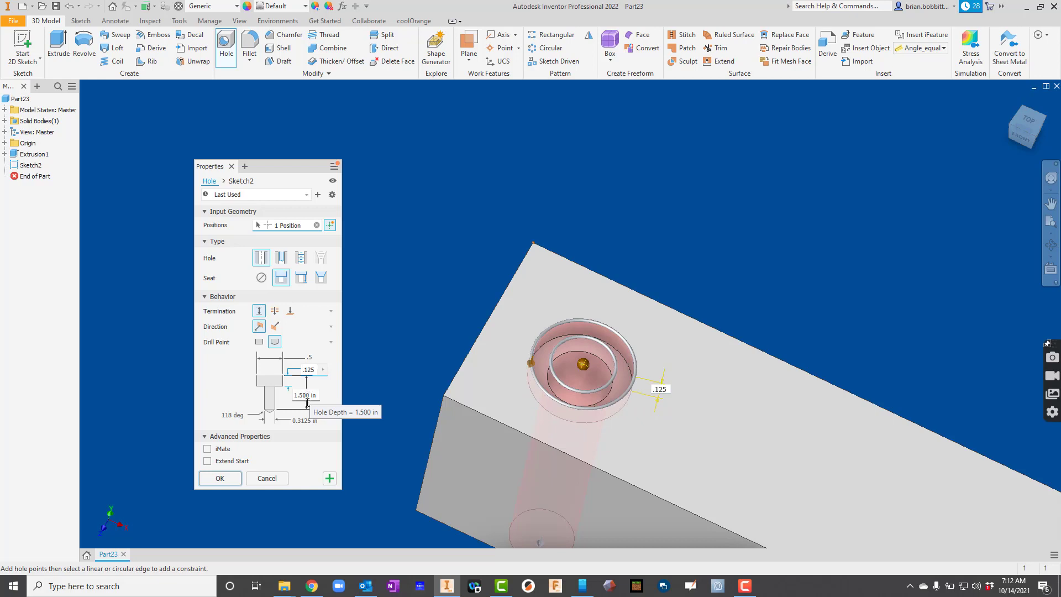
click(296, 420)
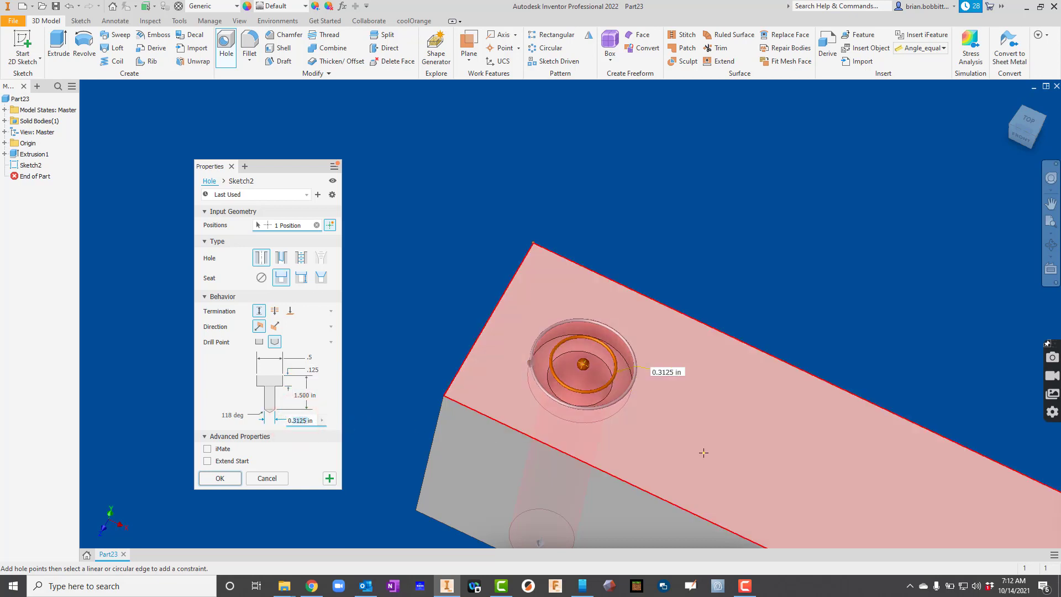
click(232, 477)
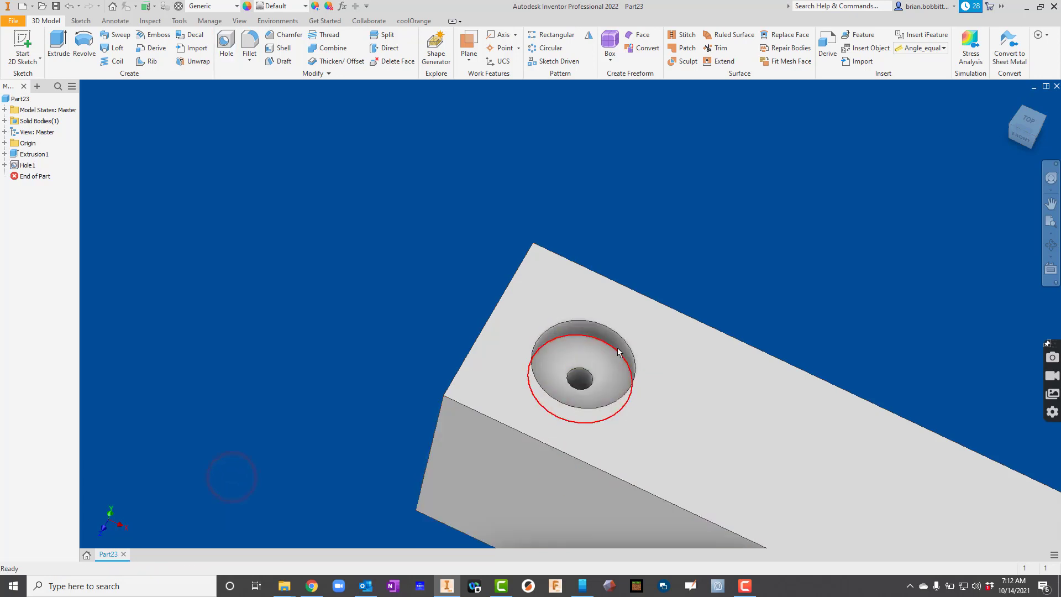
scroll(619, 352, down, 5)
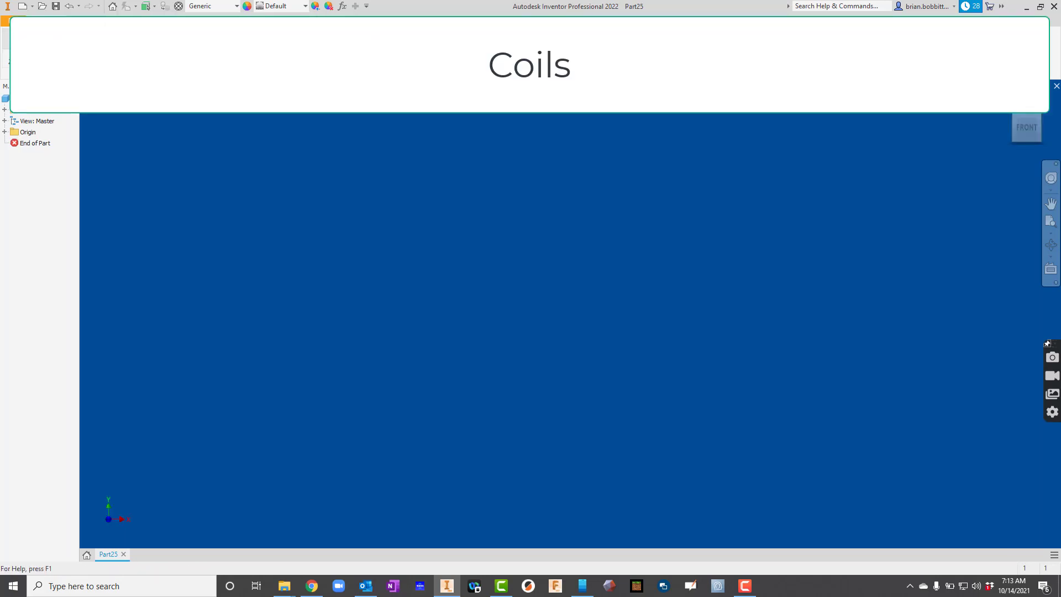
- Start a sketch on the front plane and draw a 0.125 in diameter circle centred 0.5 in above the origin
key(s)
click(510, 178)
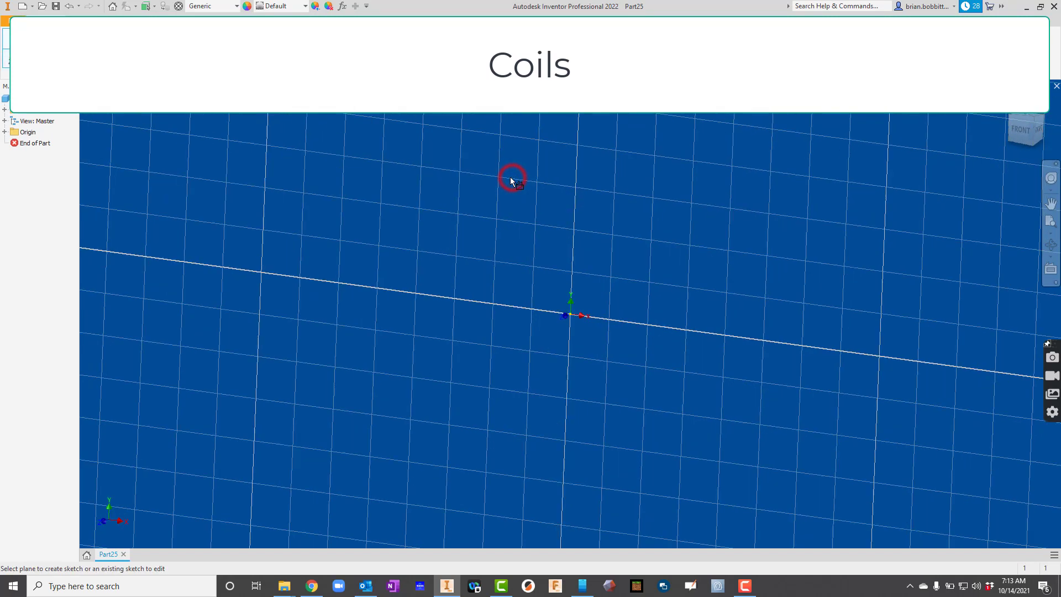
key(c)
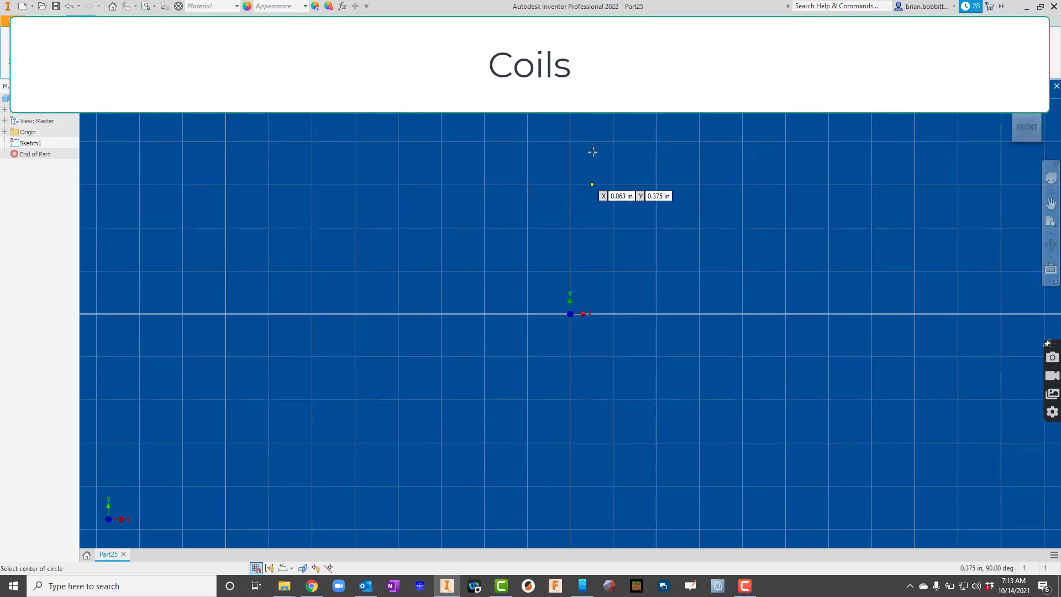
click(570, 141)
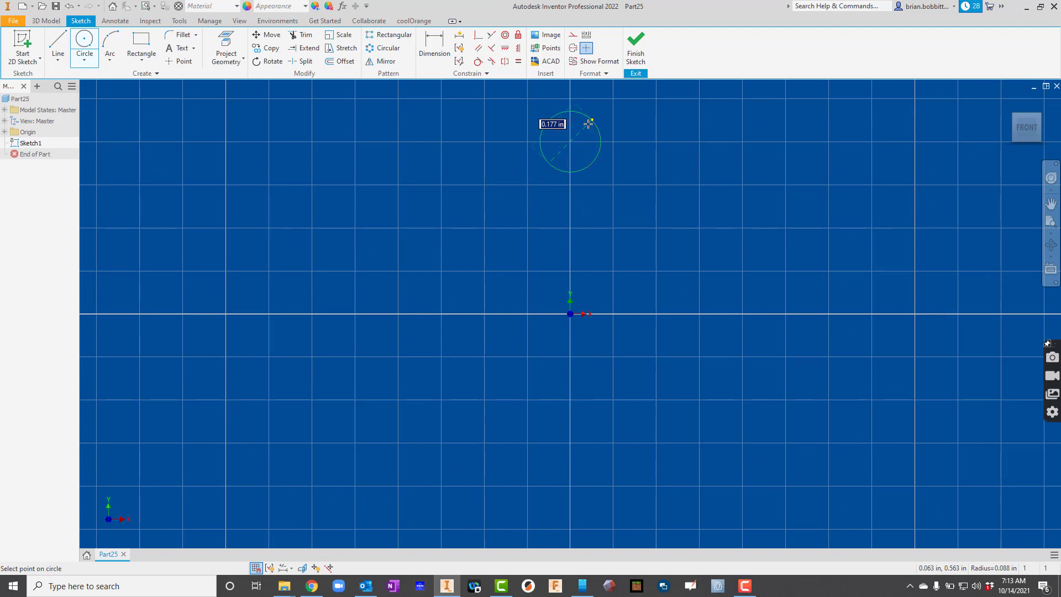
text(.125)
key(Return)
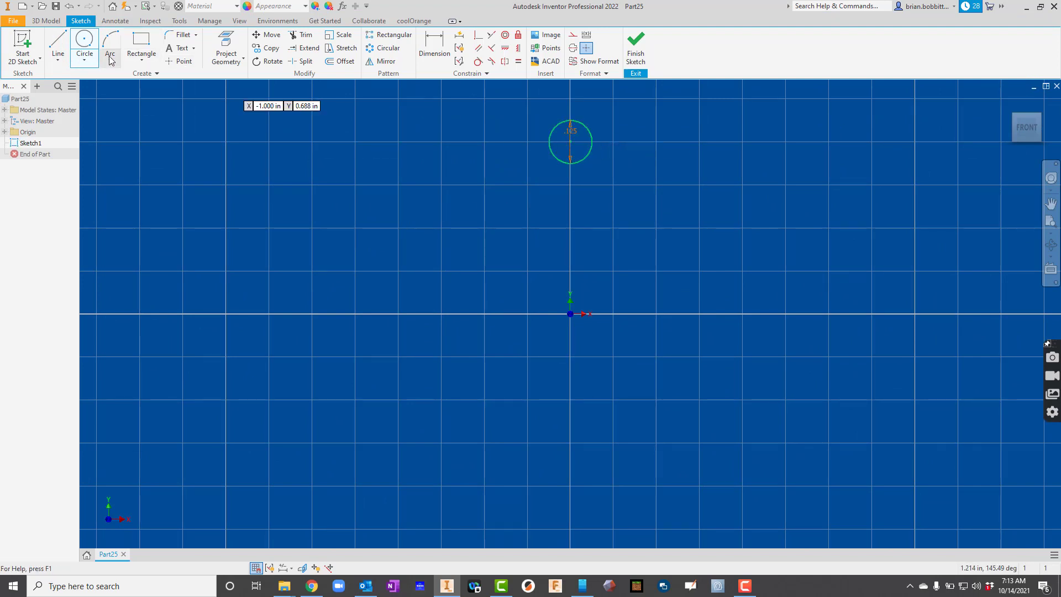
- Draw a horizontal line about 1.19 in long from the origin as the coil axis and finish the sketch
click(58, 44)
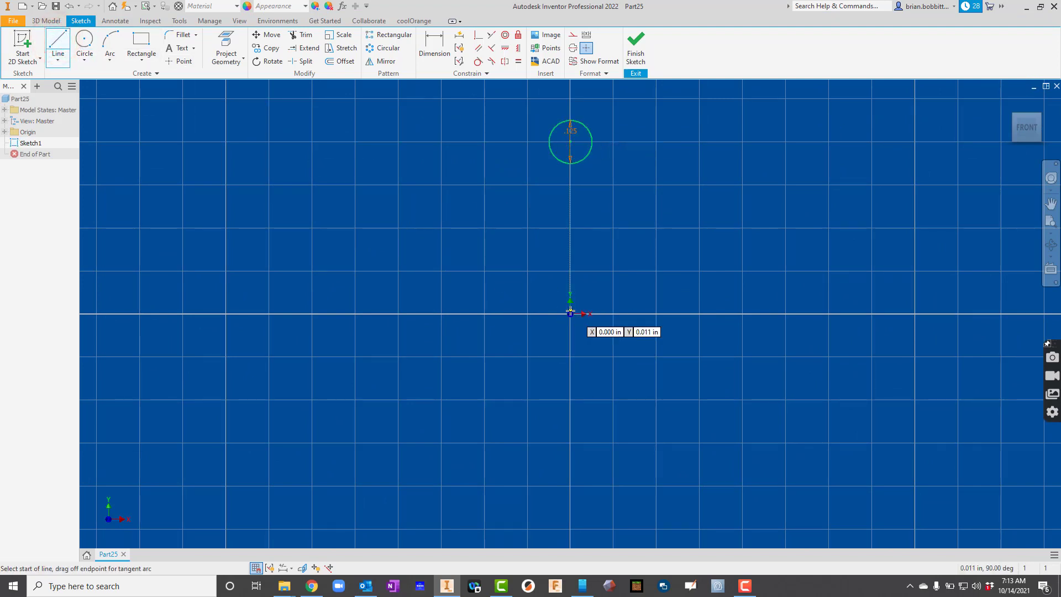
click(570, 313)
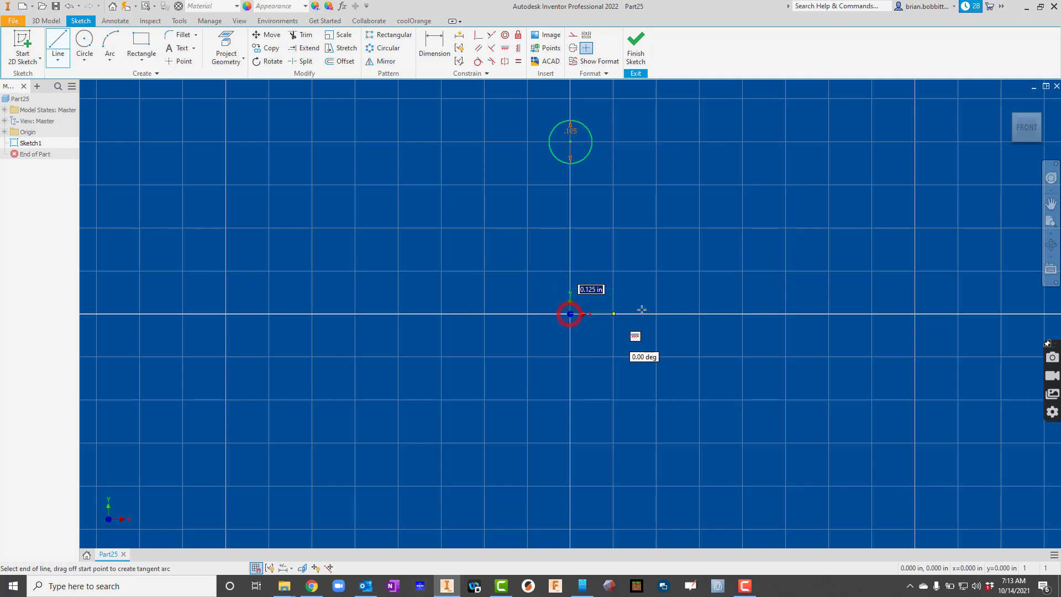
click(978, 311)
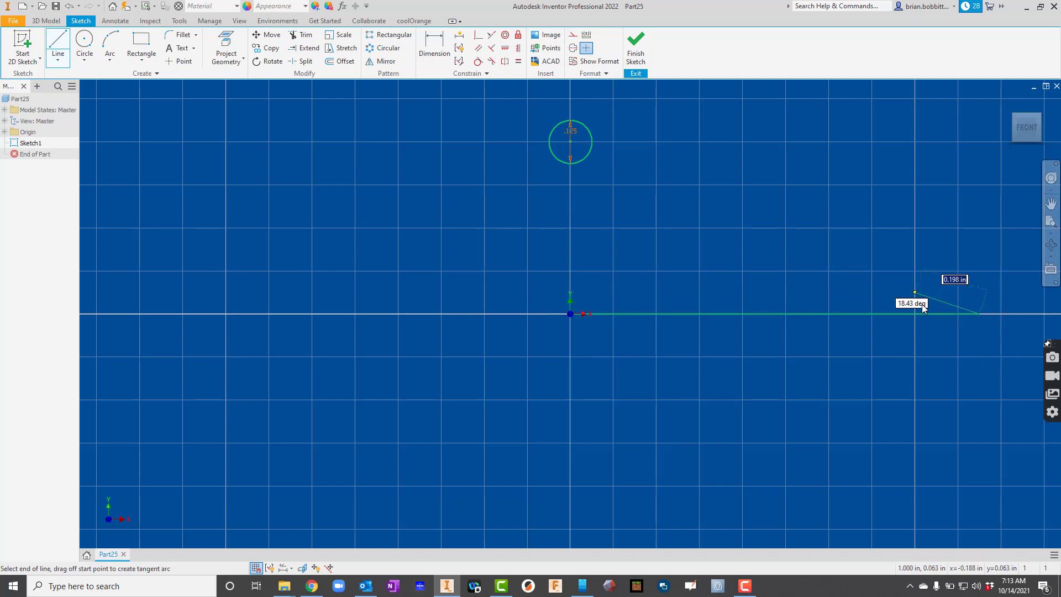
click(637, 47)
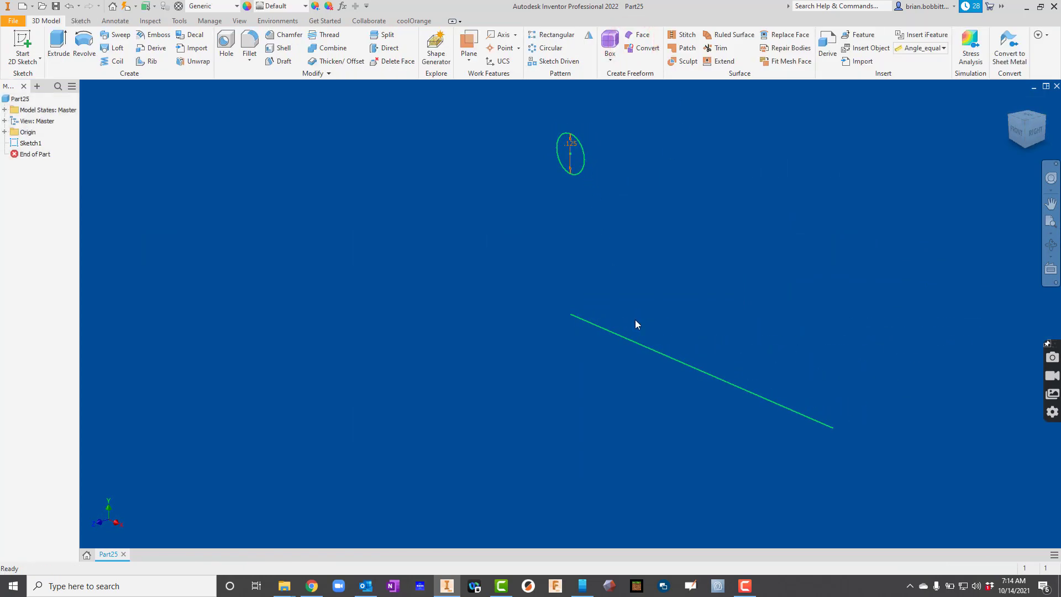
- Coil the circle around the line using Pitch and Revolution with 0.25 in pitch and 5 revolutions, inspect the coil, and undo it
click(117, 61)
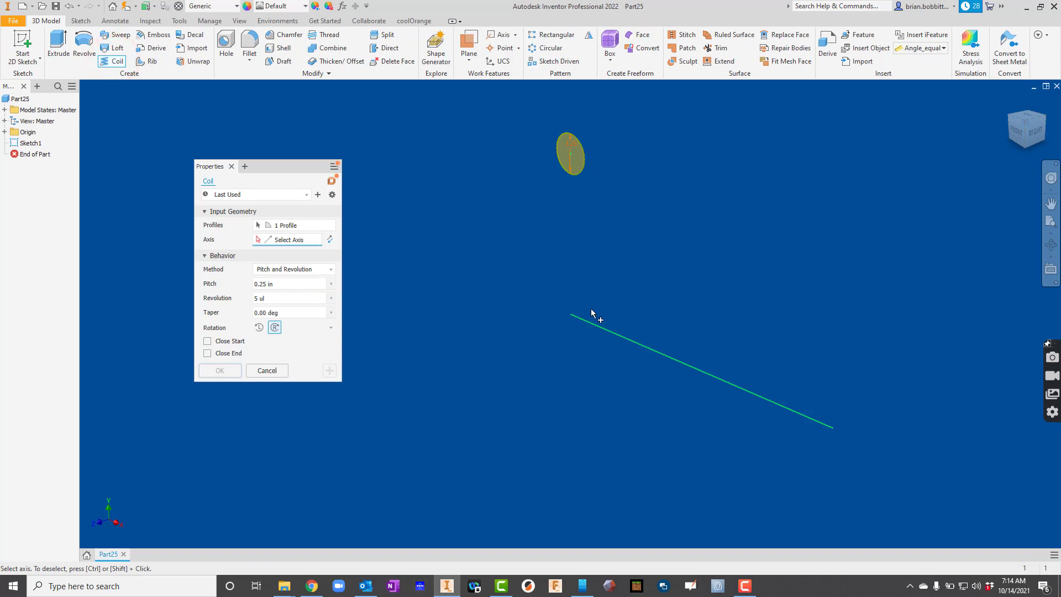
click(595, 327)
scroll(653, 304, up, 3)
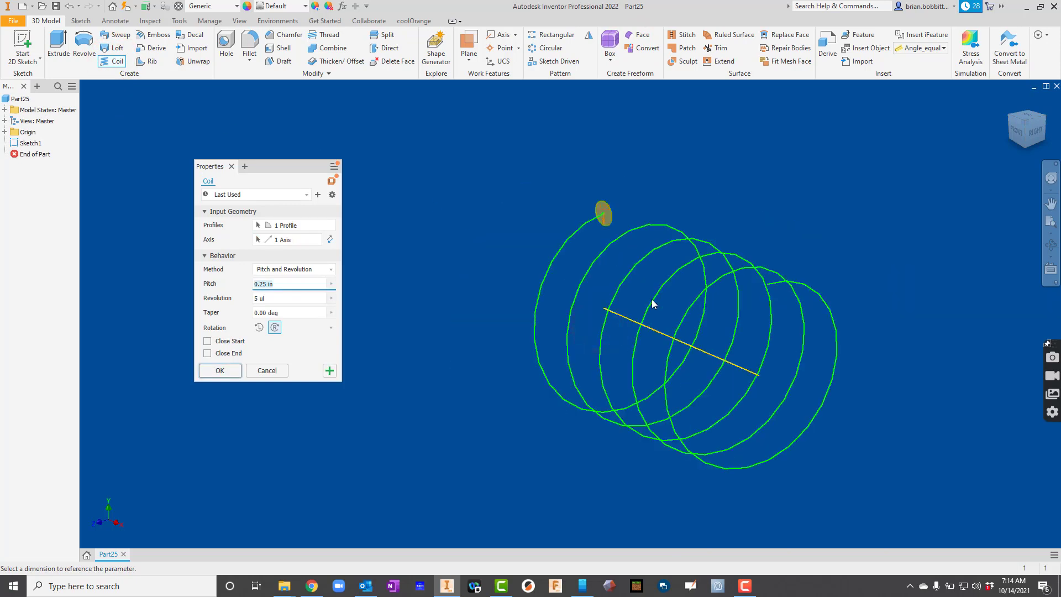
click(220, 370)
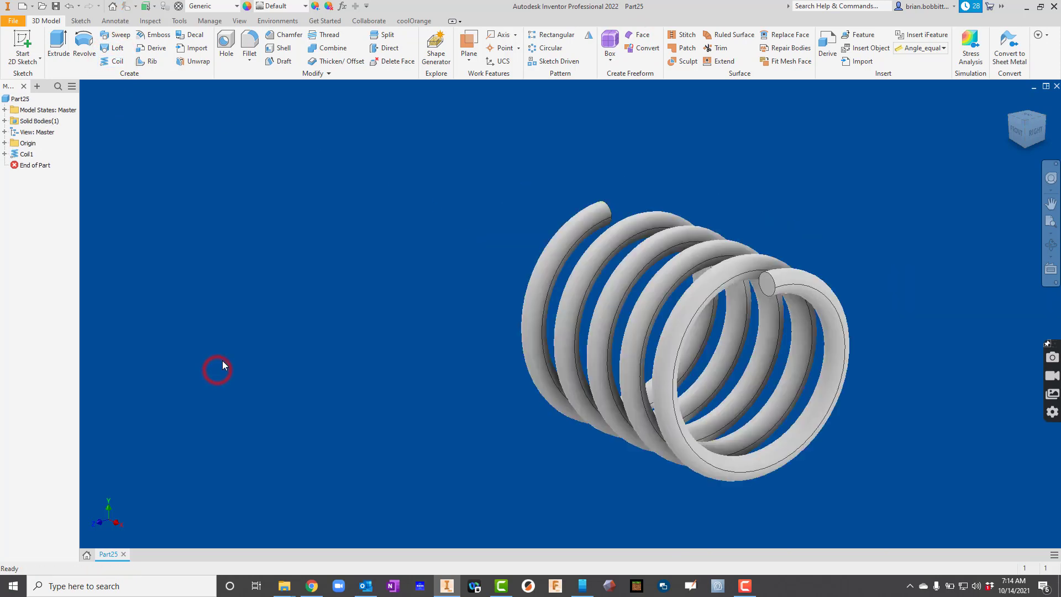
click(1051, 245)
drag(660, 333, 692, 317)
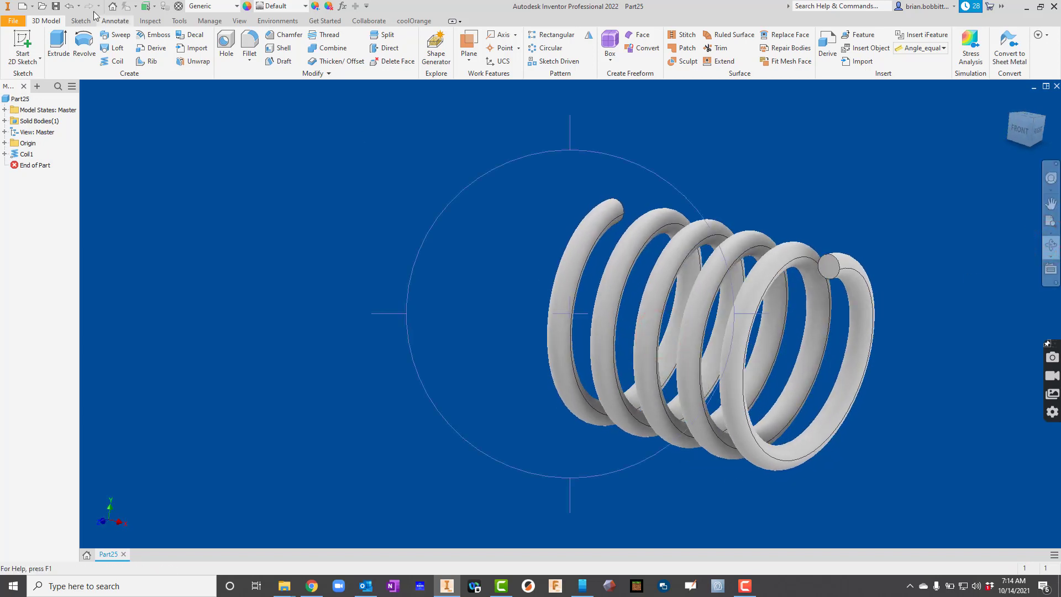
click(69, 6)
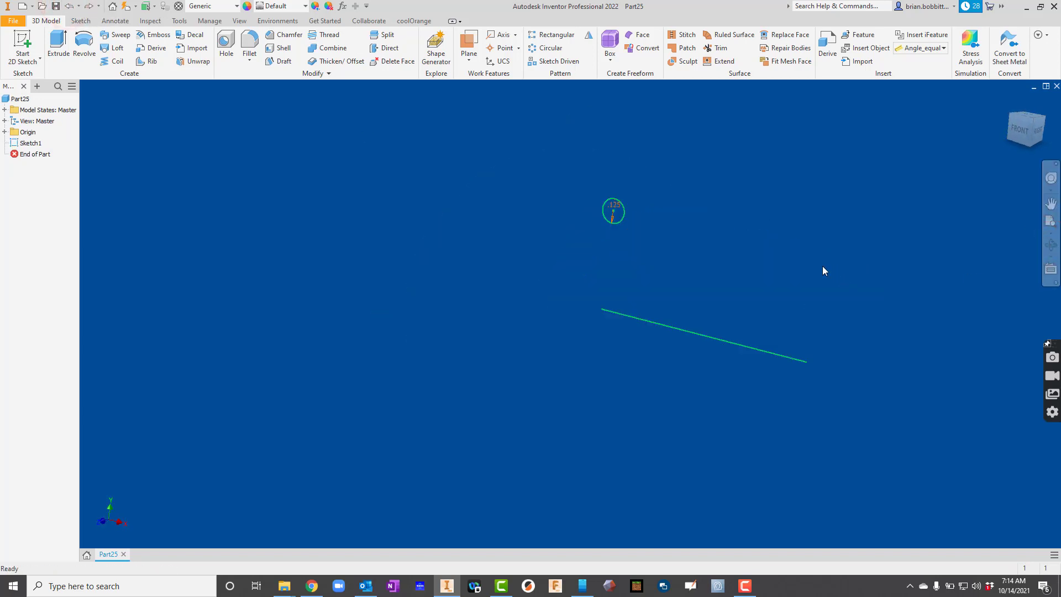
- Start a coil of the circle around the line using Pitch and Revolution, with the pitch set to 0.125 in
click(117, 61)
click(666, 328)
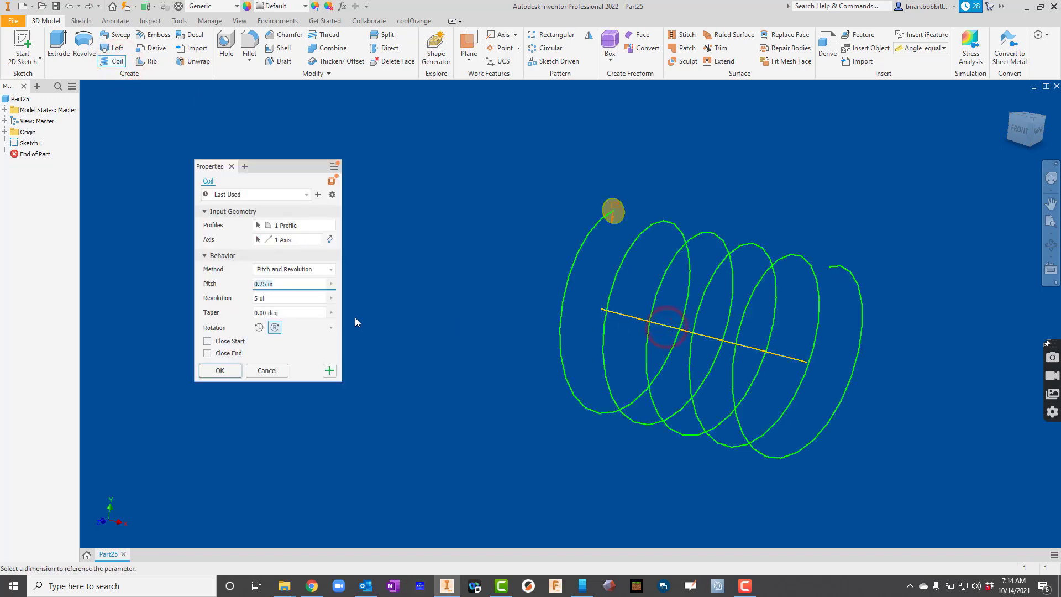
click(302, 269)
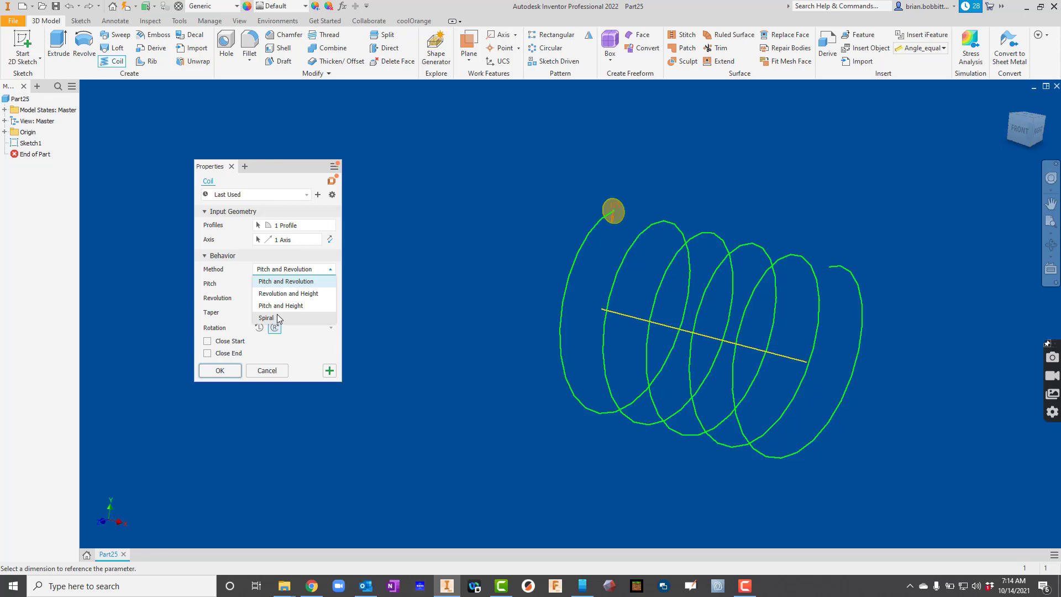
click(303, 282)
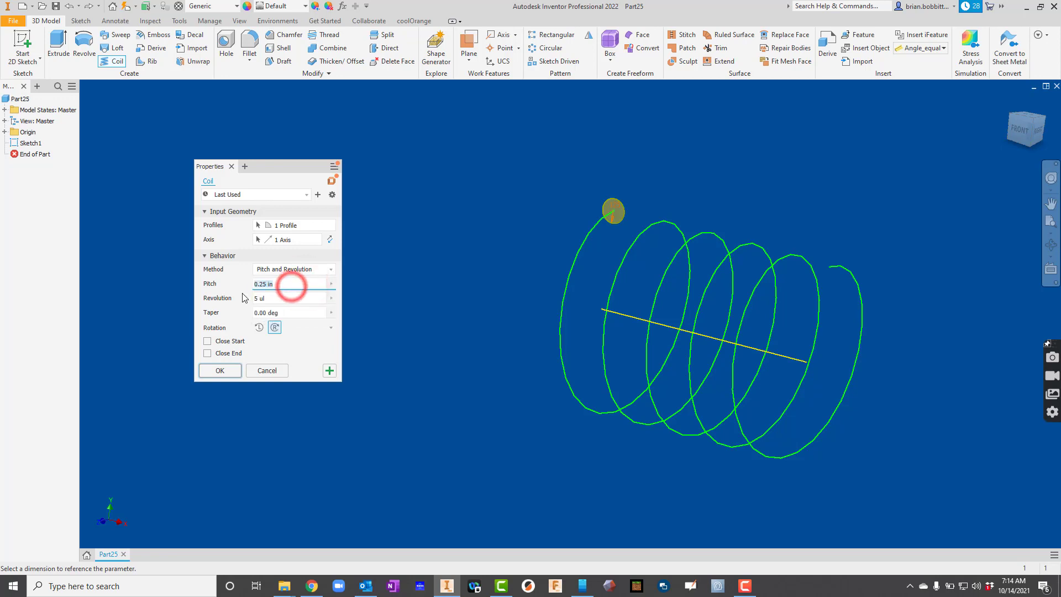
text(.5)
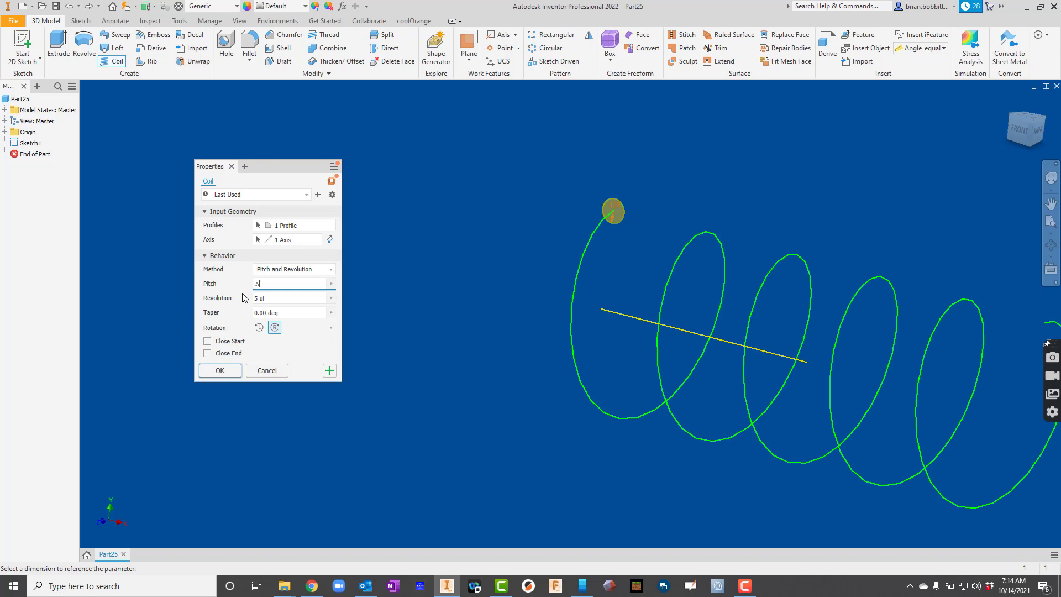
key(BackSpace)
text(125)
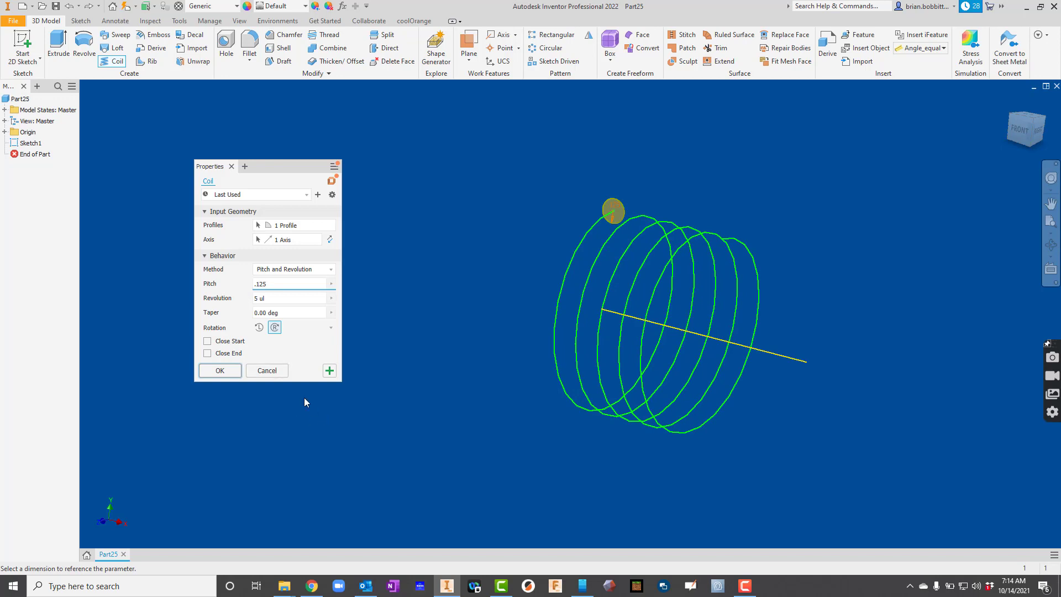
- Set the coil to 5 revolutions with a 15 degree taper and create it
click(279, 299)
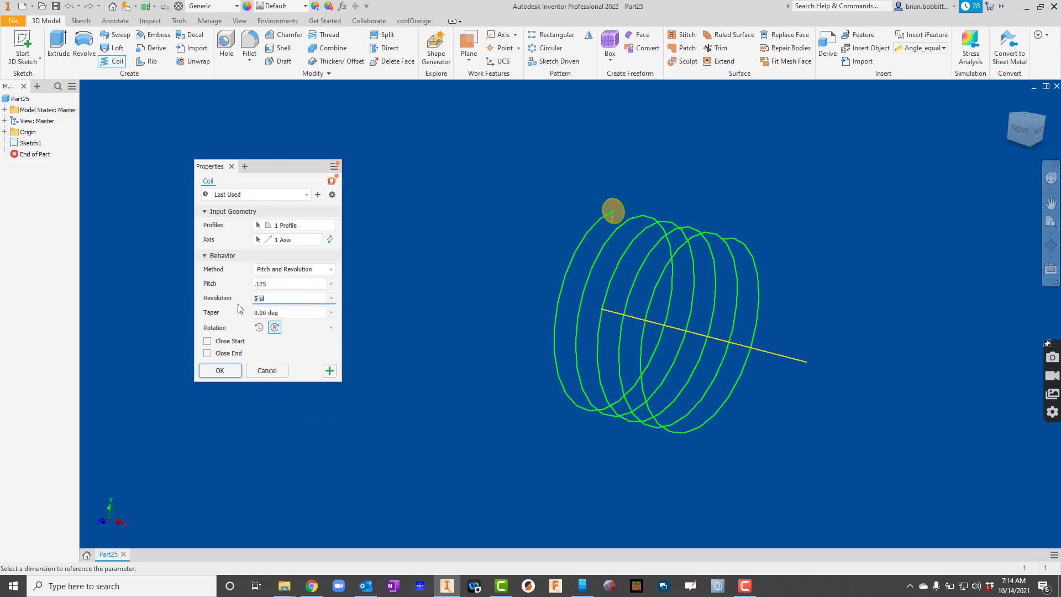
text(1)
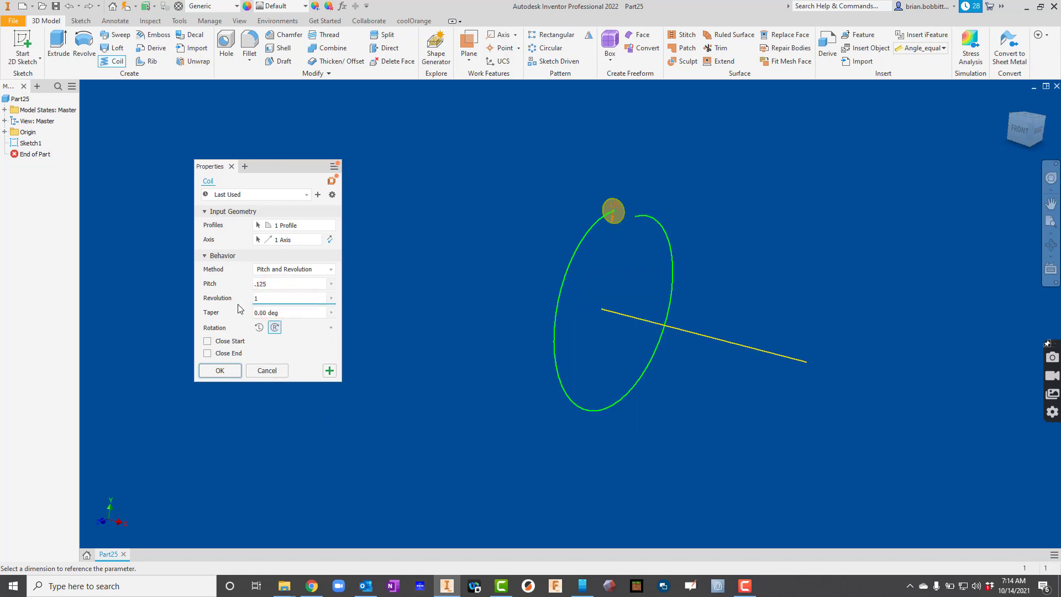
key(BackSpace)
text(5)
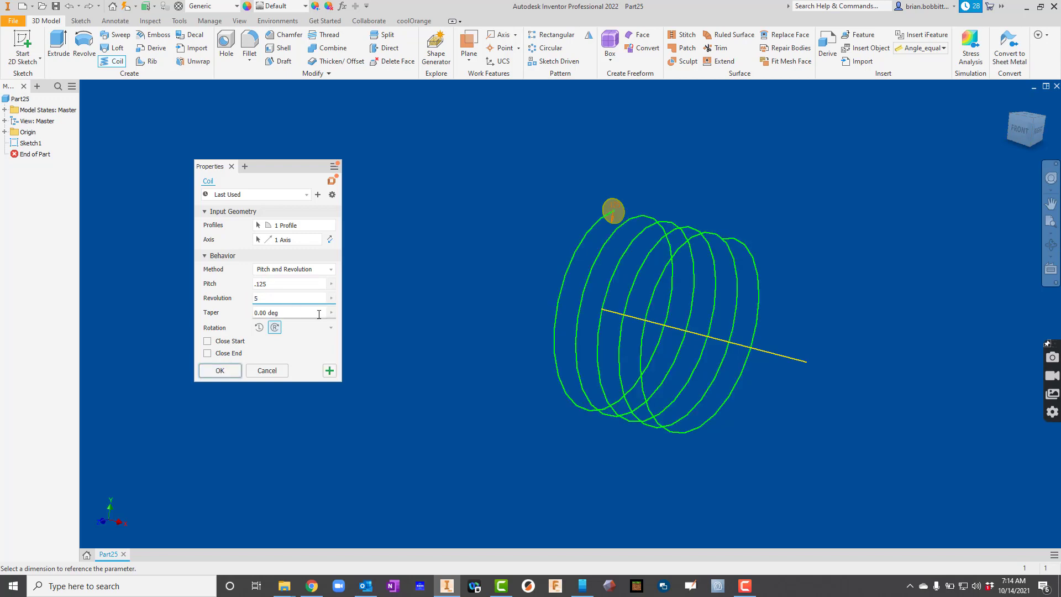
click(283, 310)
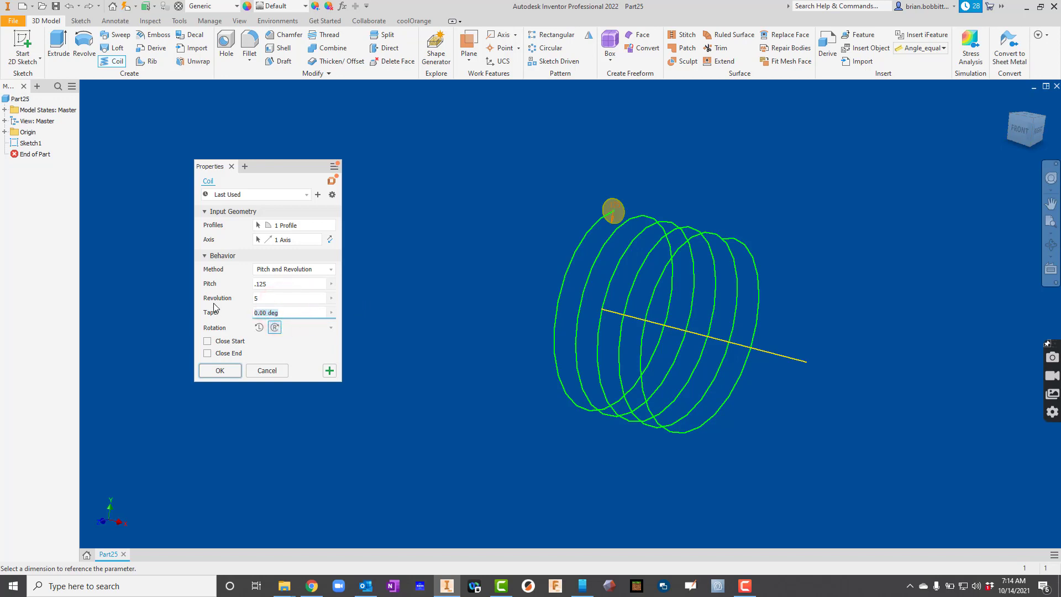
text(5)
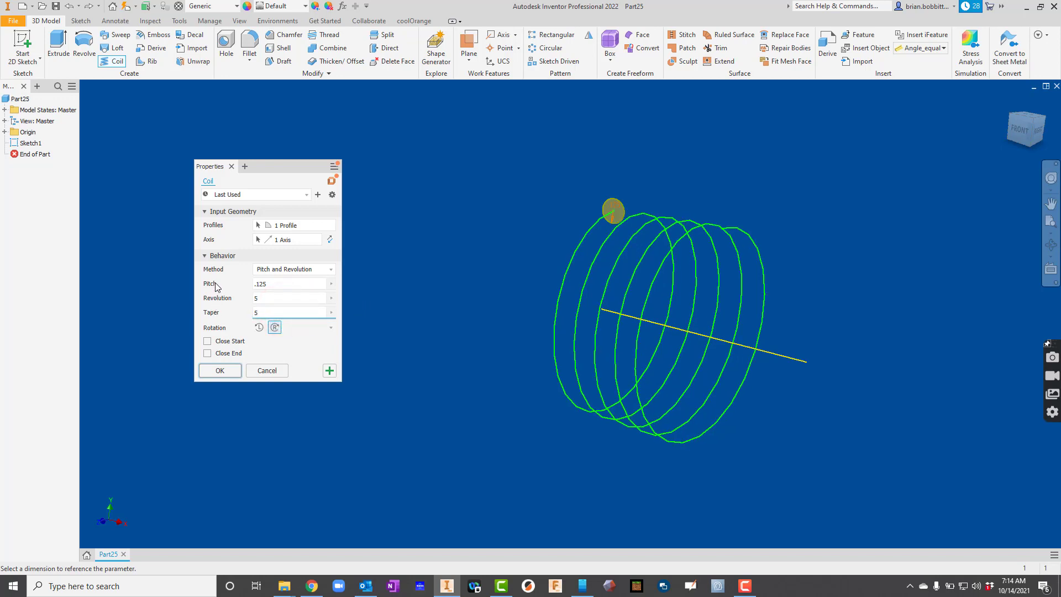
key(BackSpace)
text(15)
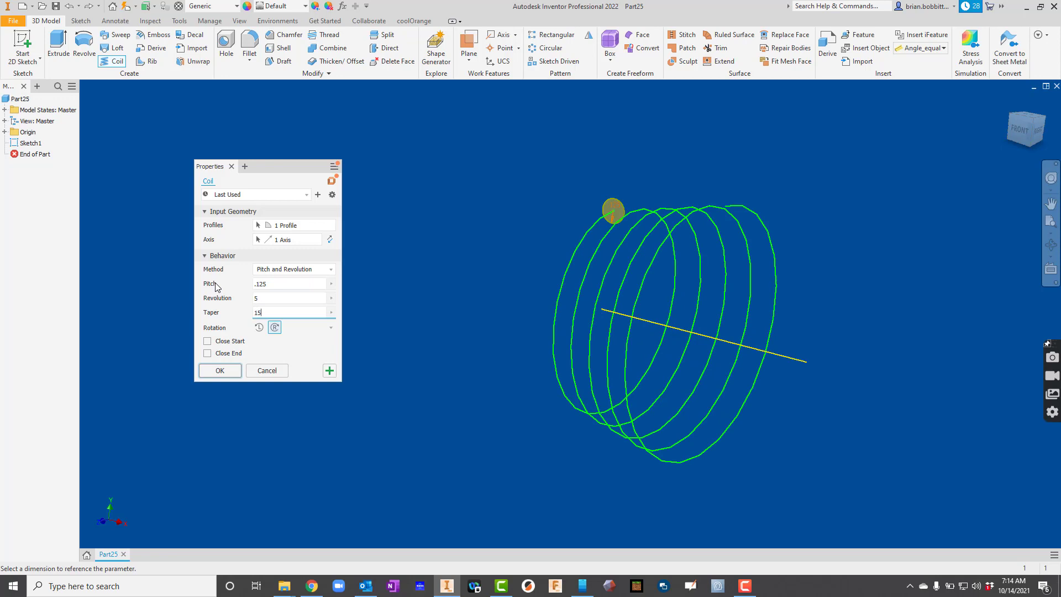
click(220, 370)
- Inspect the tapered coil from another angle and undo it
click(1050, 245)
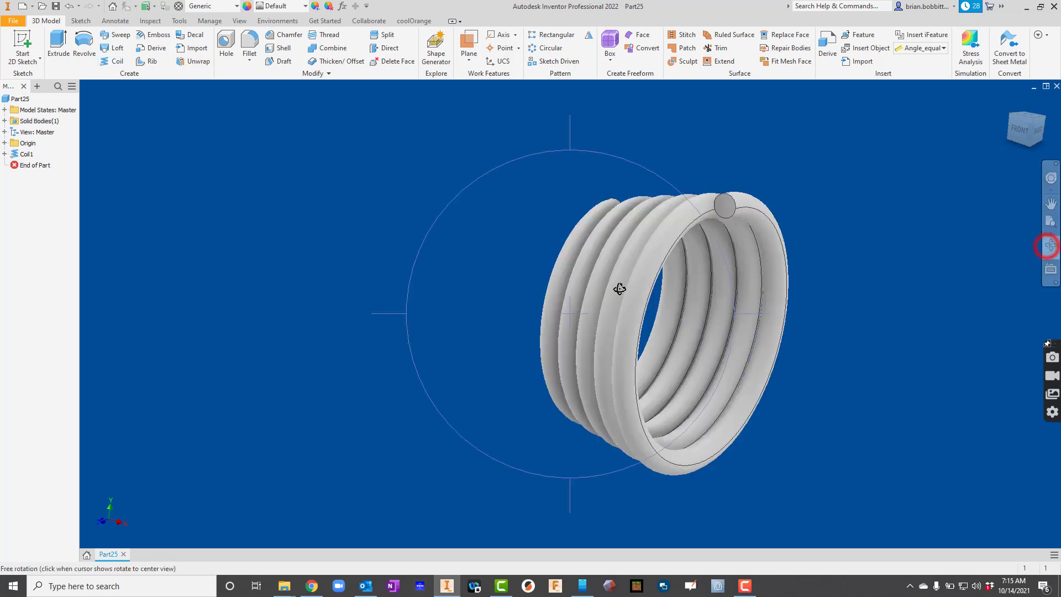
mouse_move(620, 289)
mouse_down()
mouse_move(698, 304)
mouse_move(712, 222)
mouse_move(658, 188)
mouse_move(594, 184)
mouse_move(518, 210)
mouse_move(380, 287)
mouse_move(429, 210)
mouse_move(685, 113)
mouse_move(608, 177)
mouse_move(574, 166)
mouse_up()
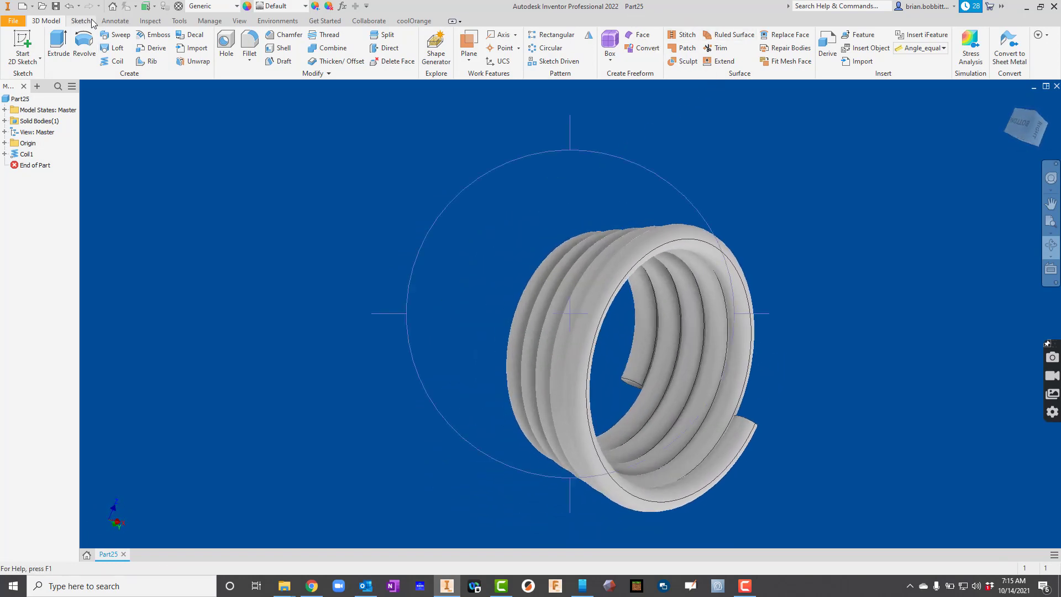
click(69, 5)
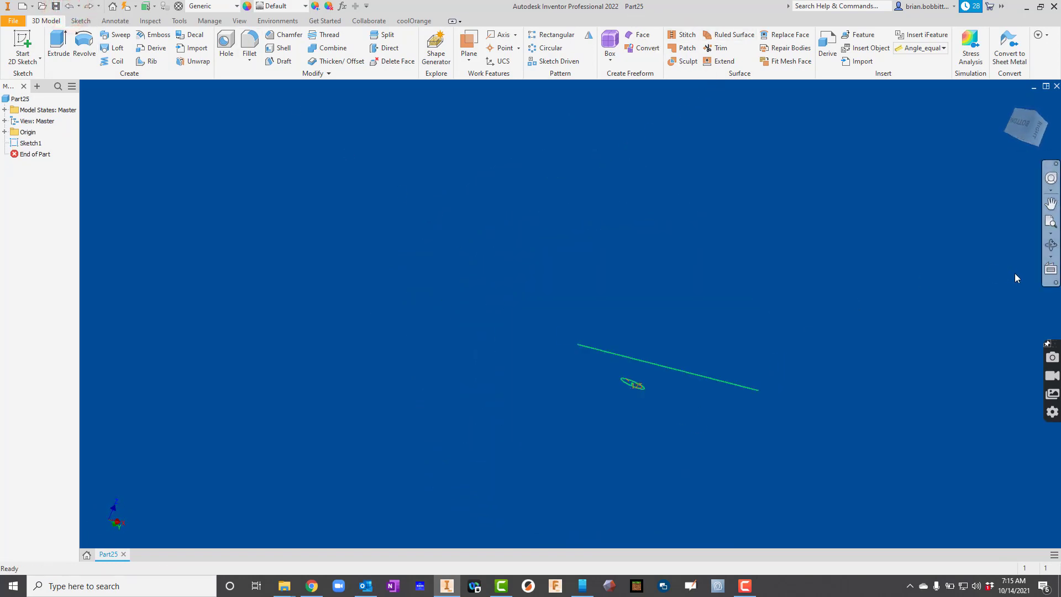
- Try to coil the circle around the line with the Spiral method, using 0.125 in pitch and 5 revolutions
click(1049, 248)
drag(642, 378, 665, 306)
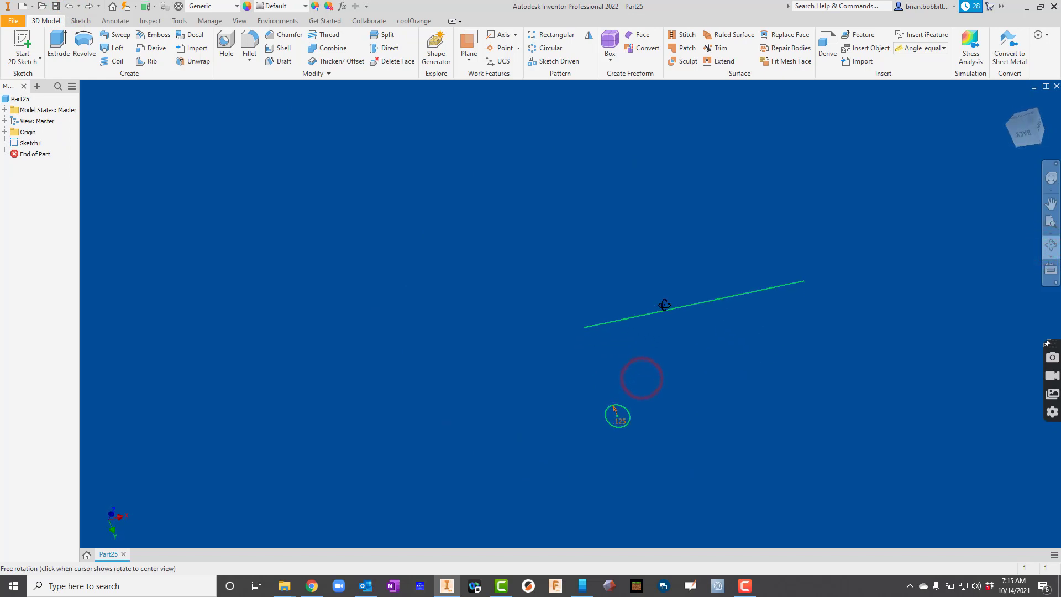
click(118, 61)
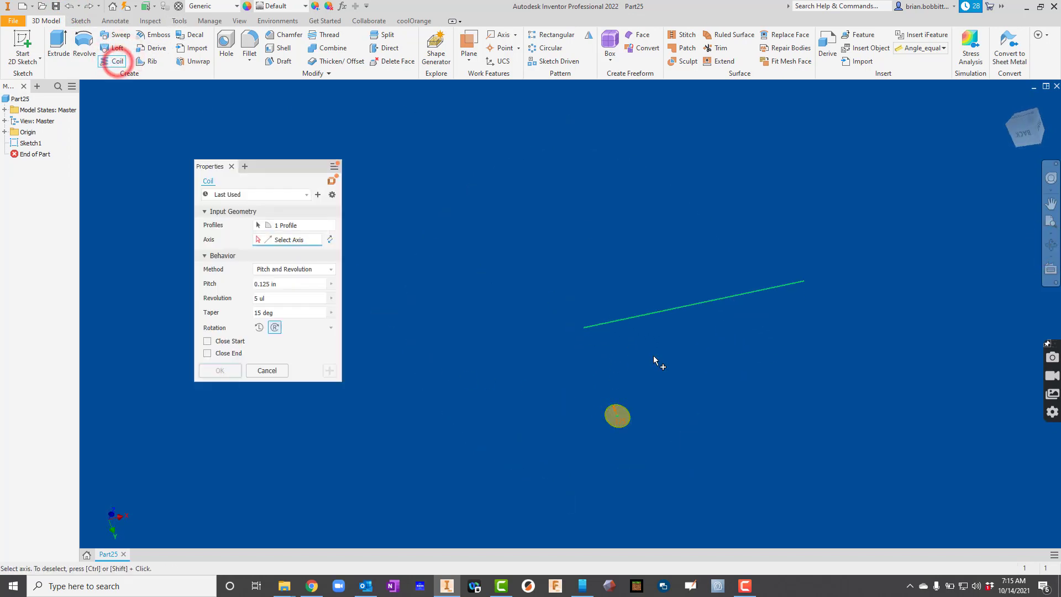
click(661, 310)
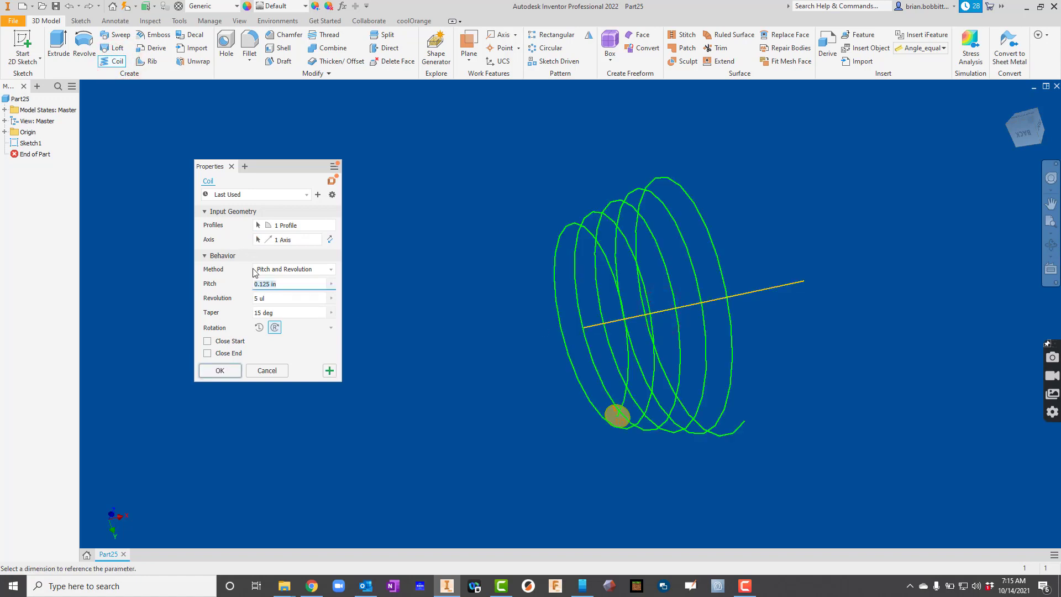
click(279, 313)
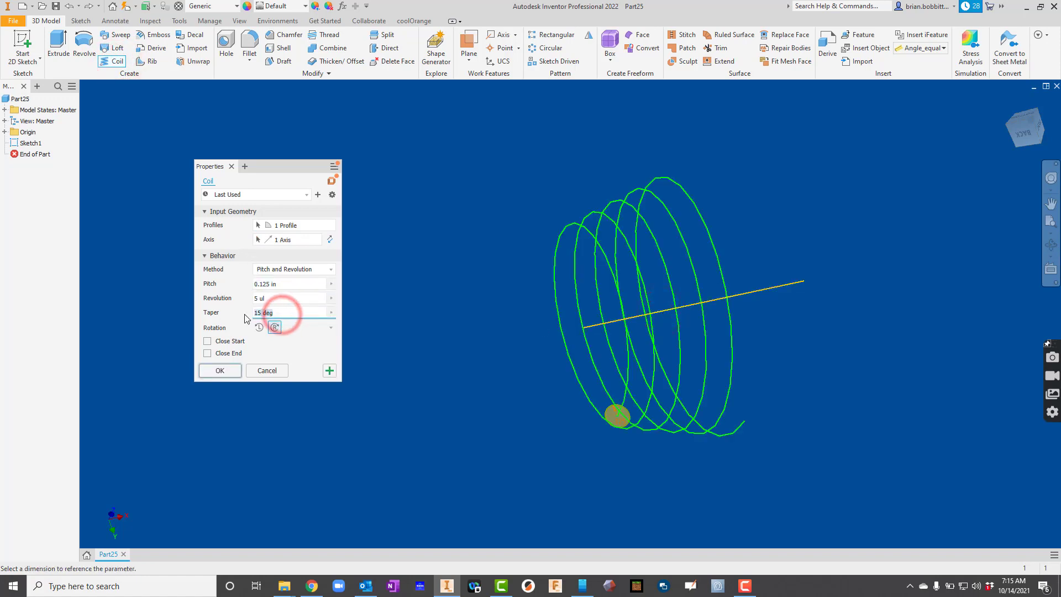
text(0)
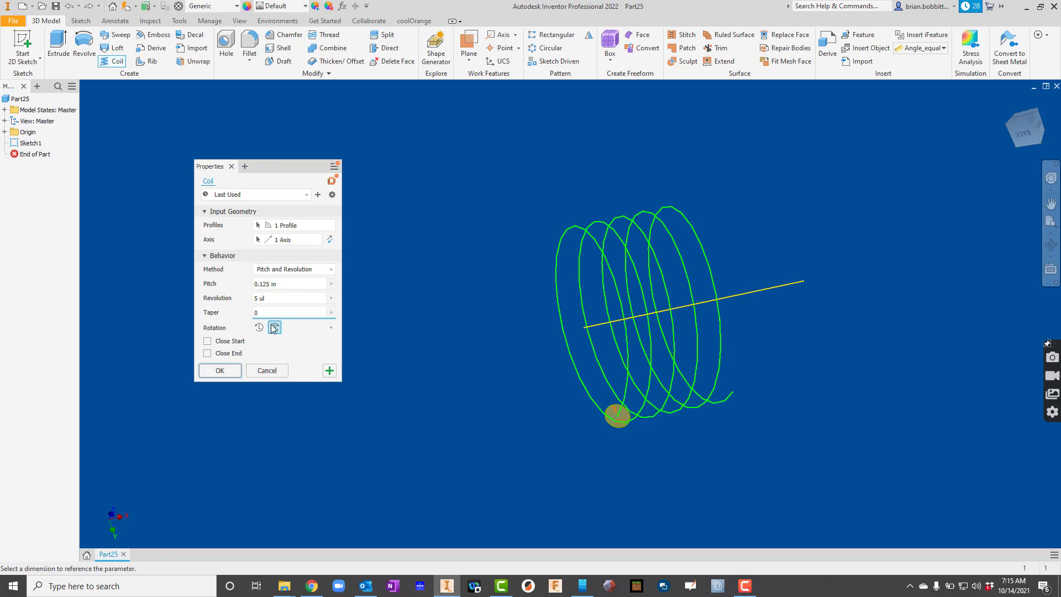
click(288, 270)
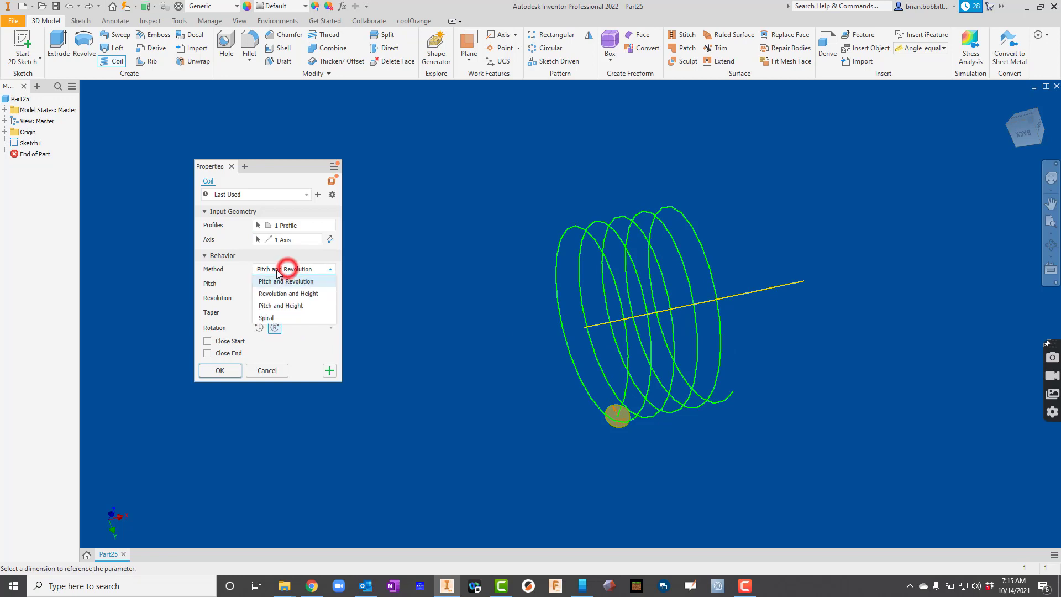
click(276, 314)
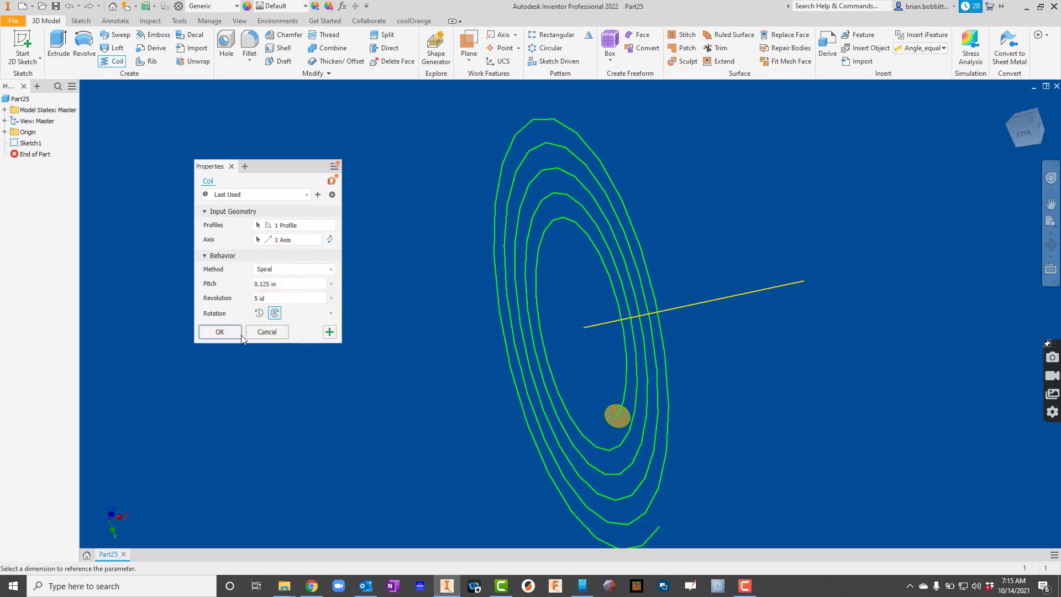
click(219, 333)
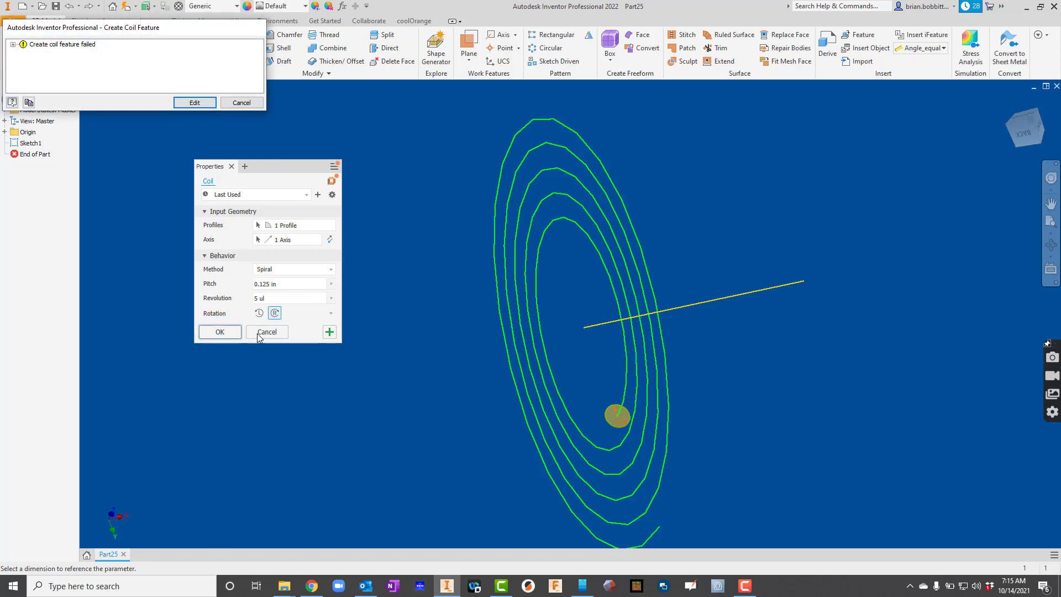
click(253, 102)
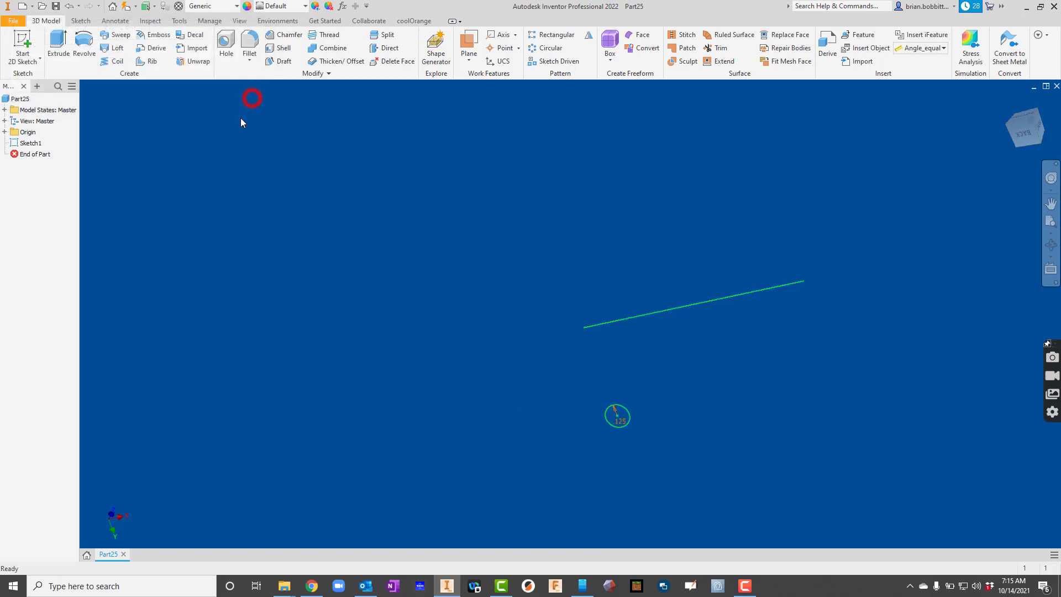
- Coil the circle around the line with the Spiral method, using 0.25 in pitch and 5 revolutions, and inspect the flat spiral
click(118, 61)
click(711, 303)
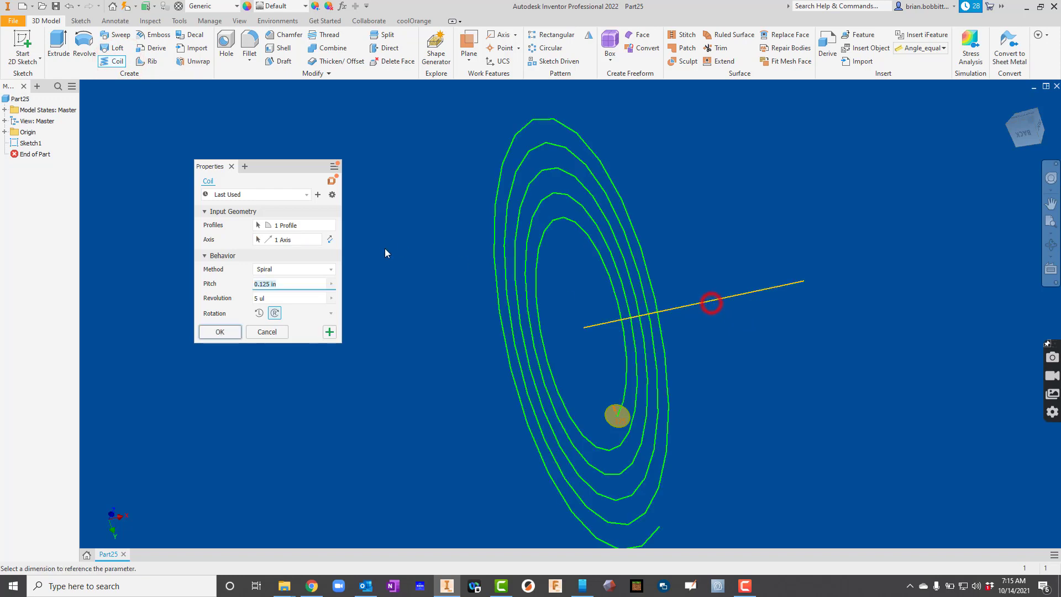
click(288, 283)
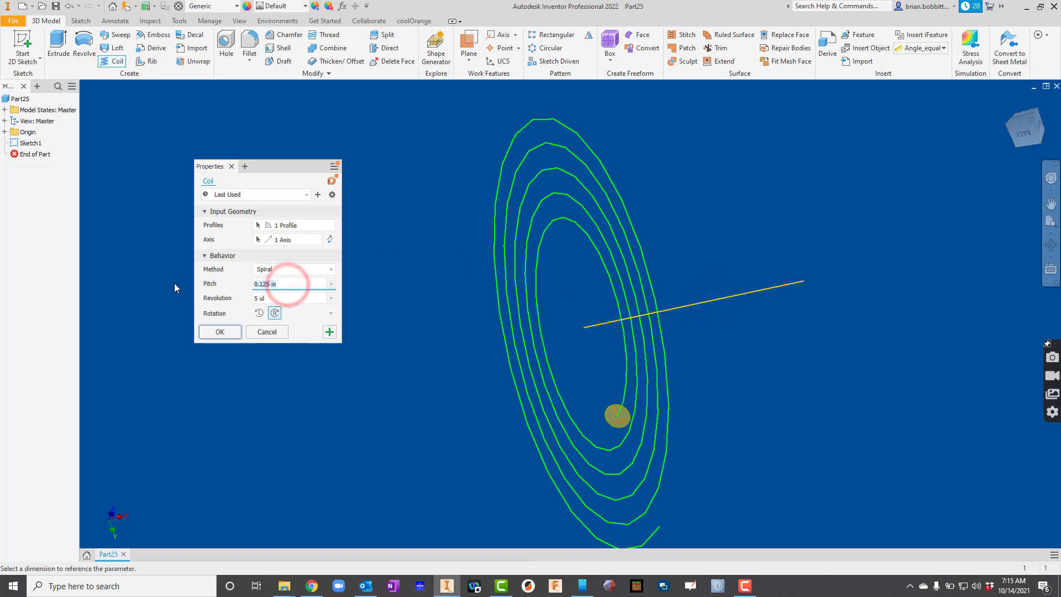
text(.25)
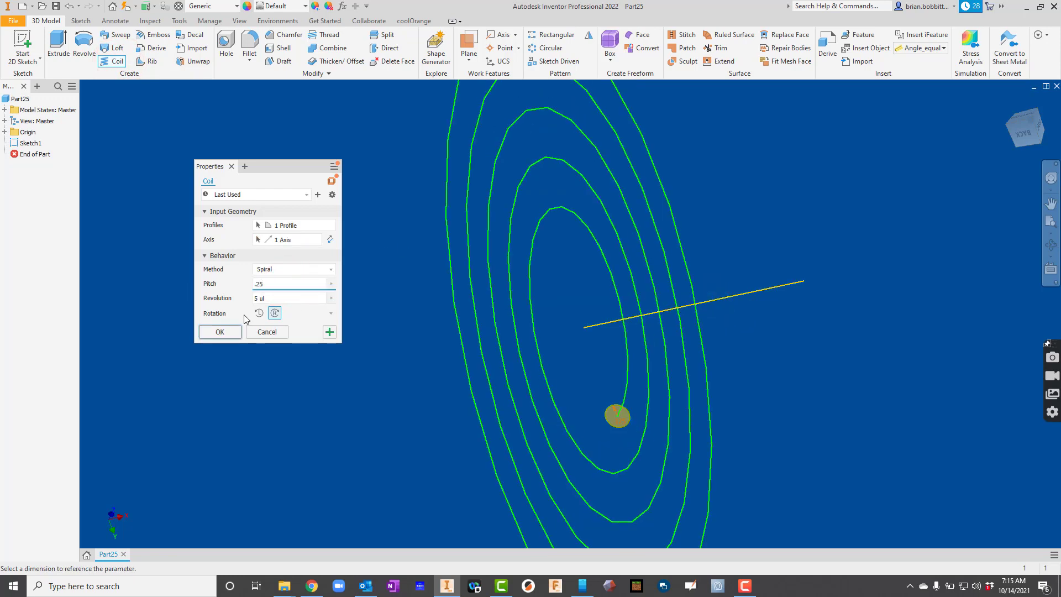
click(231, 332)
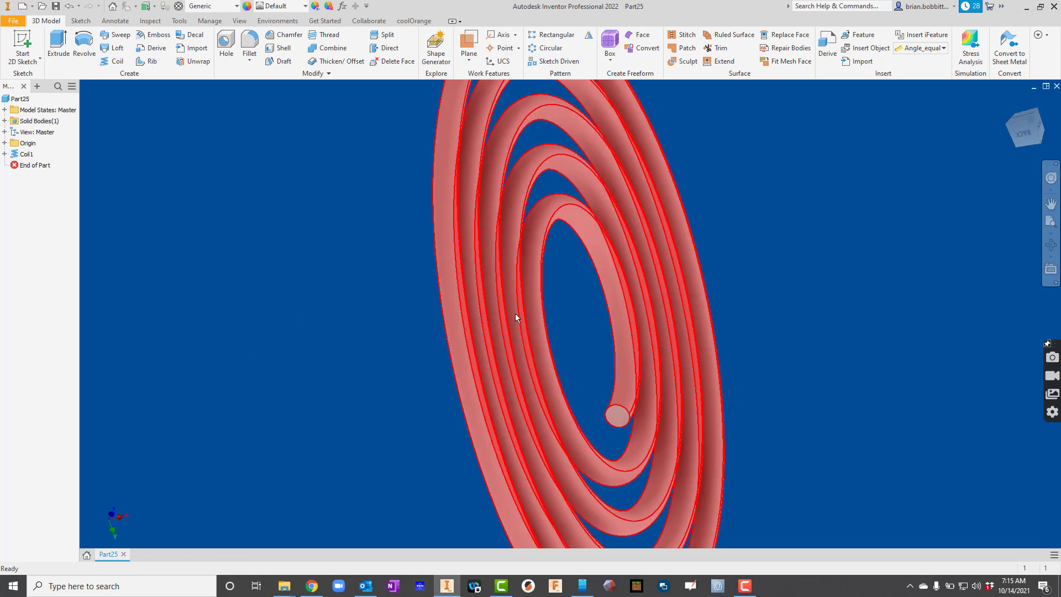
scroll(515, 313, down, 3)
click(1042, 244)
drag(839, 263, 474, 176)
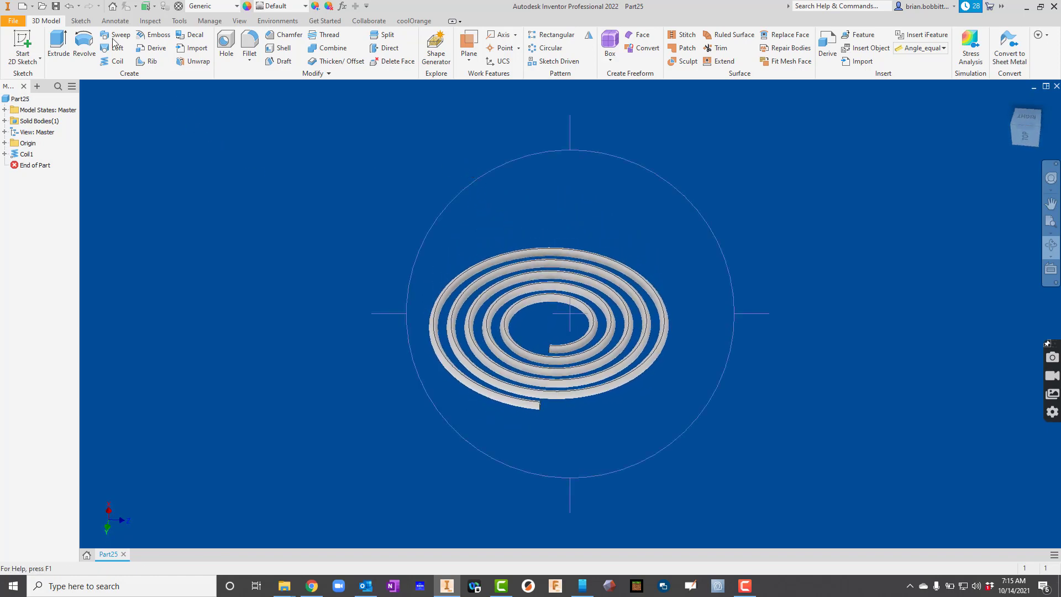
- Create a new part from the Standard.ipt template and start a sketch on the front plane
click(22, 8)
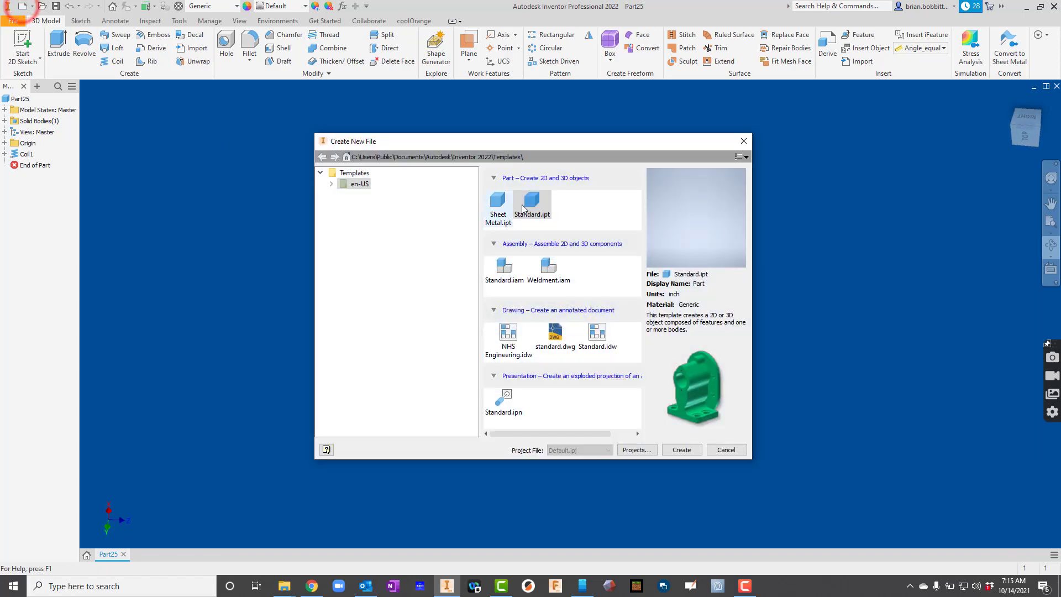
double_click(525, 200)
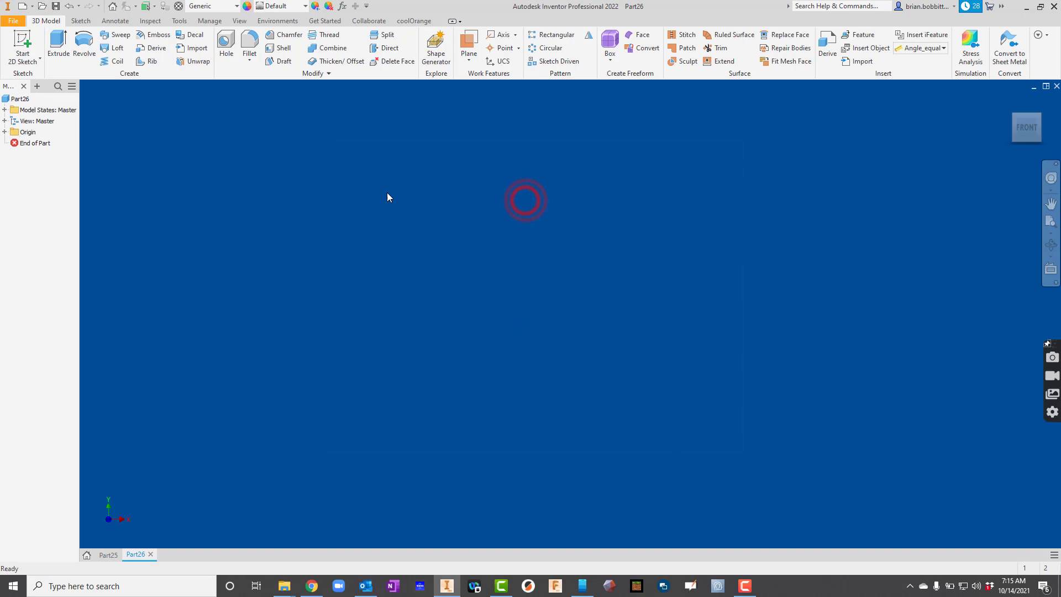
click(23, 46)
click(526, 174)
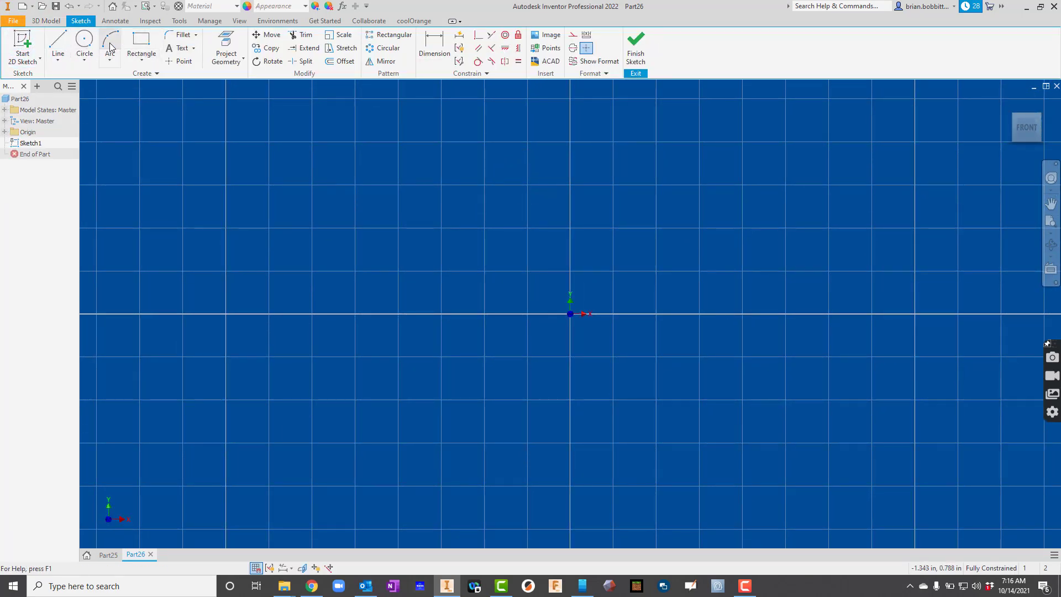
- Draw an inscribed six-sided polygon centred 0.375 in above the origin, with a vertex about 0.125 in above its centre
click(138, 62)
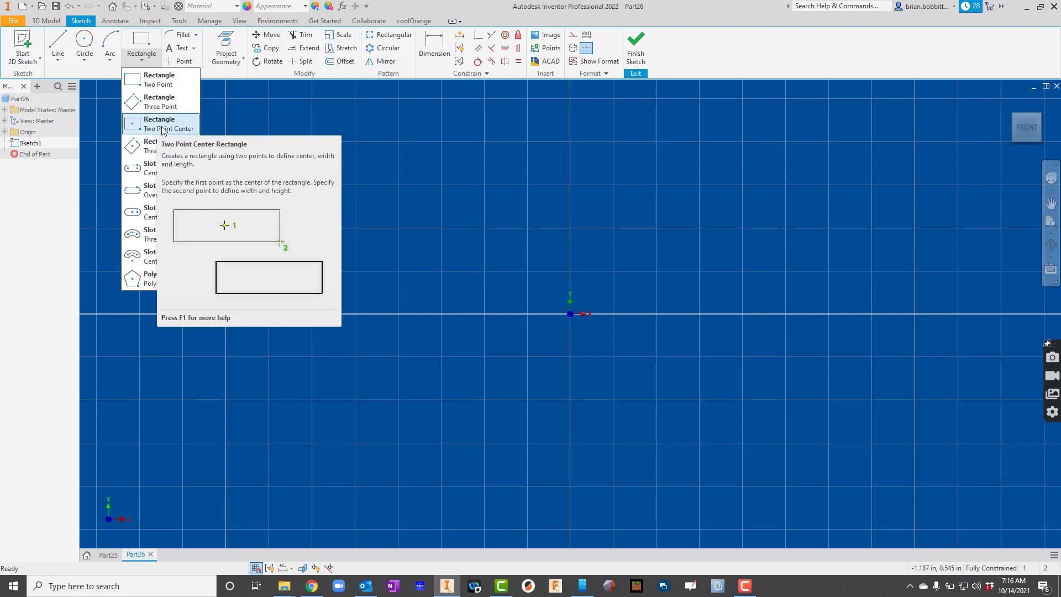
click(146, 284)
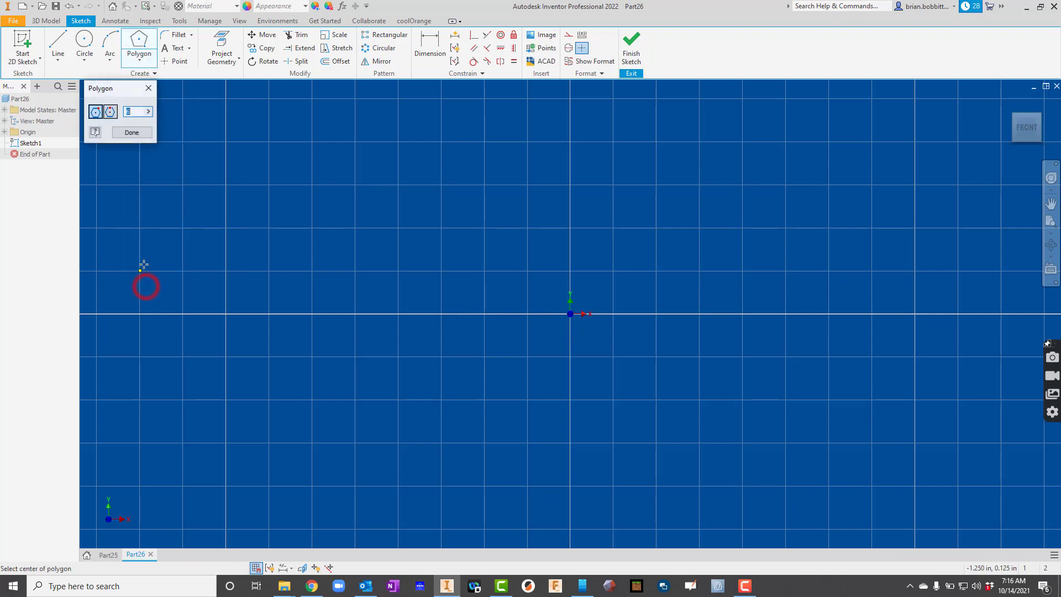
click(572, 188)
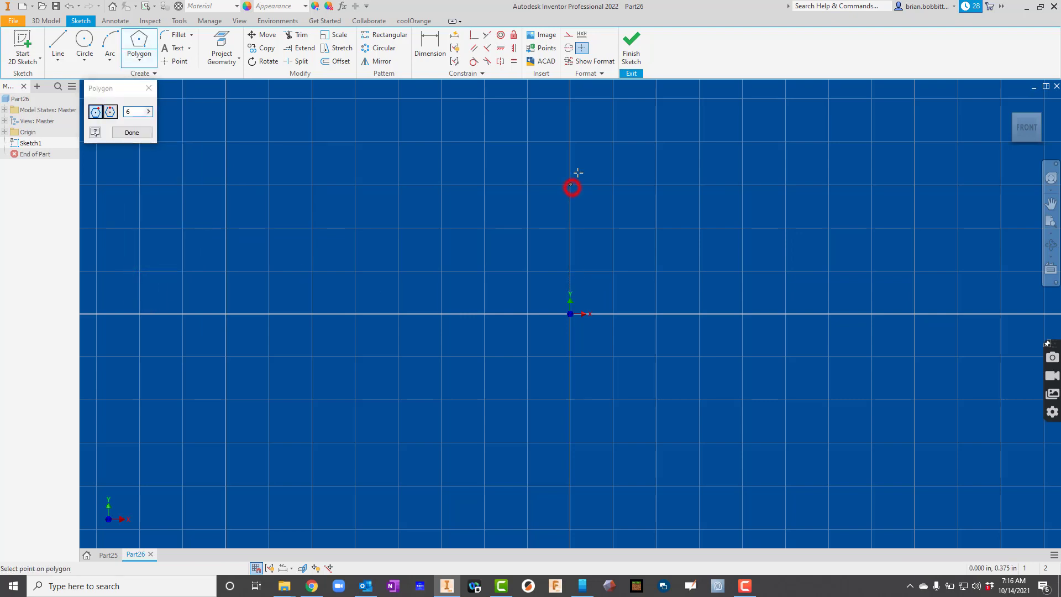
click(576, 138)
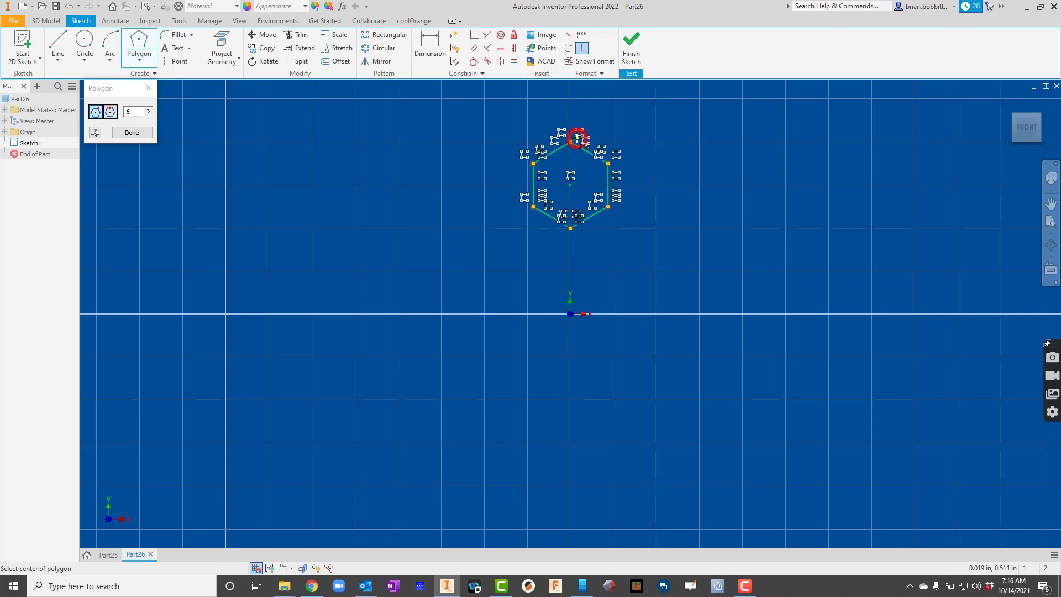
- Draw a horizontal line about 1.06 in long from the origin below the hexagon and finish the sketch
click(133, 131)
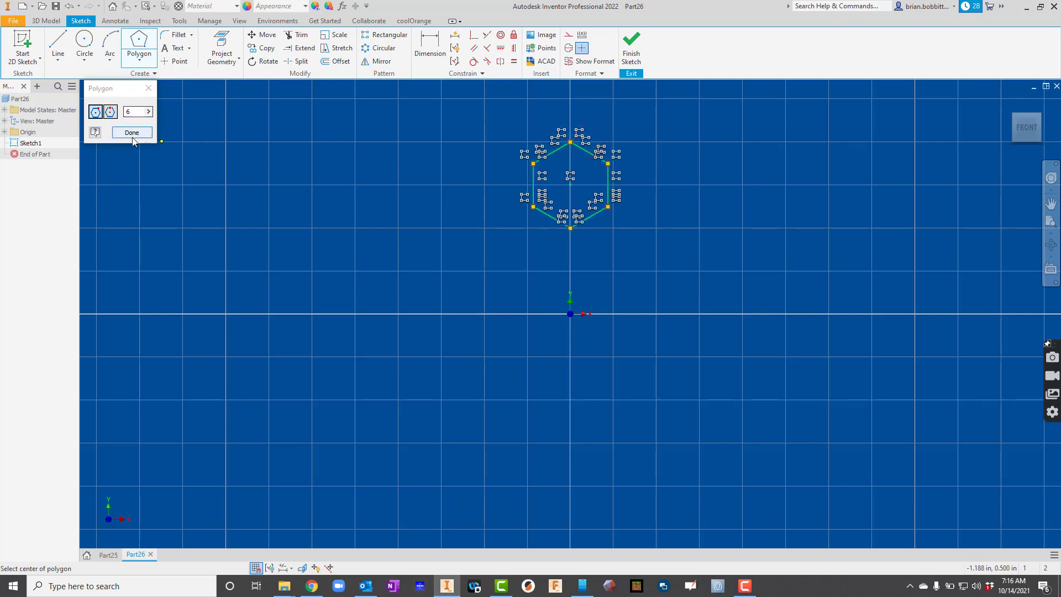
click(57, 43)
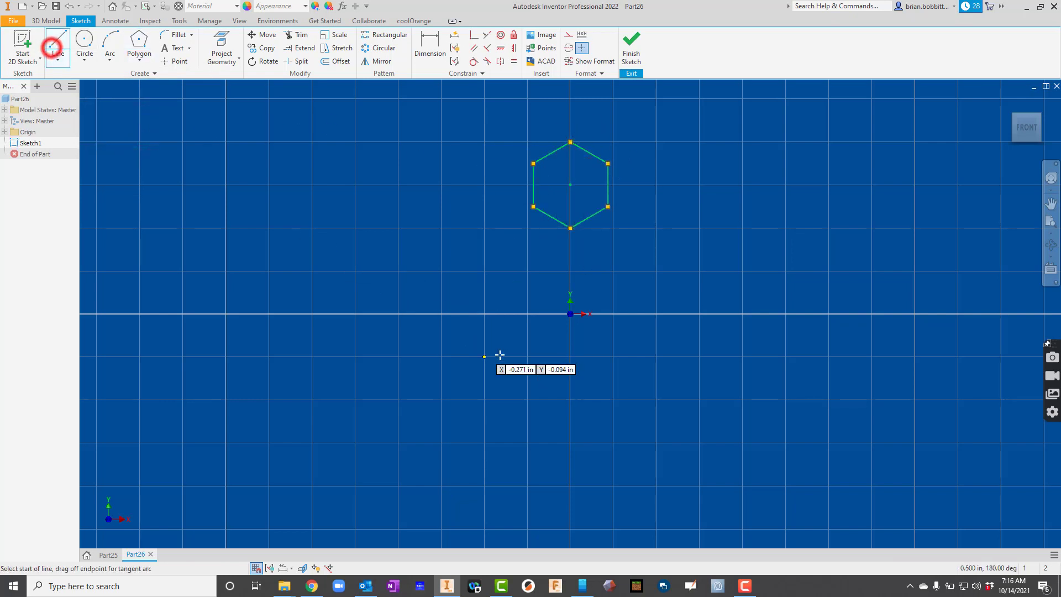
click(571, 314)
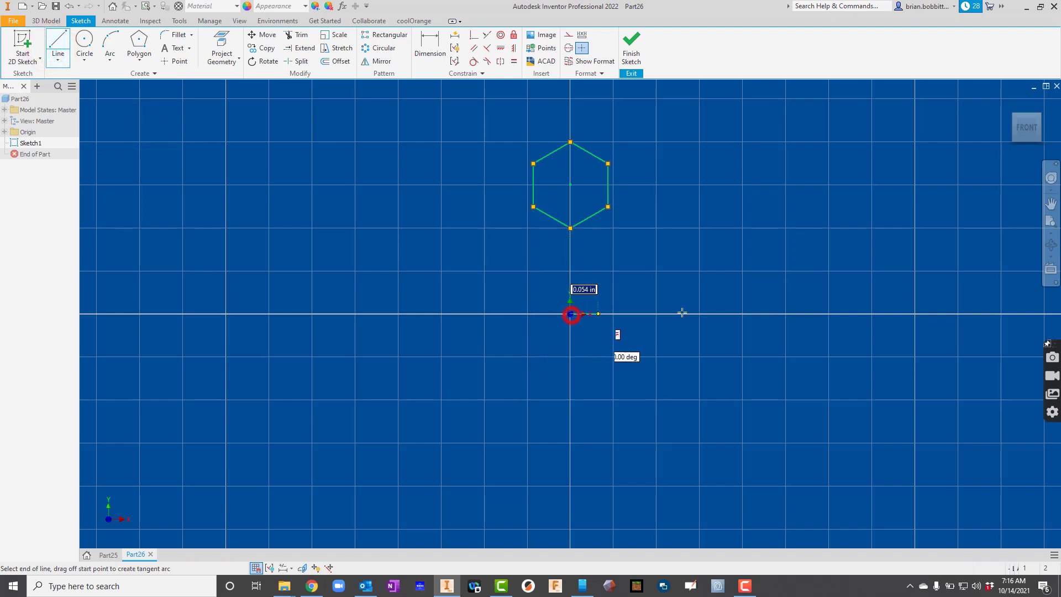
click(935, 313)
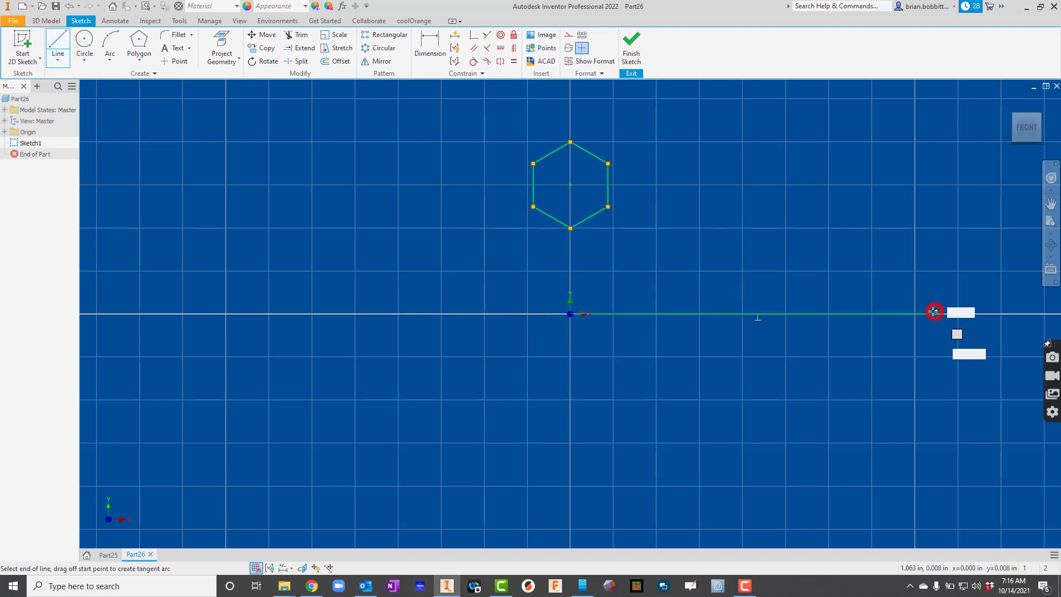
click(631, 43)
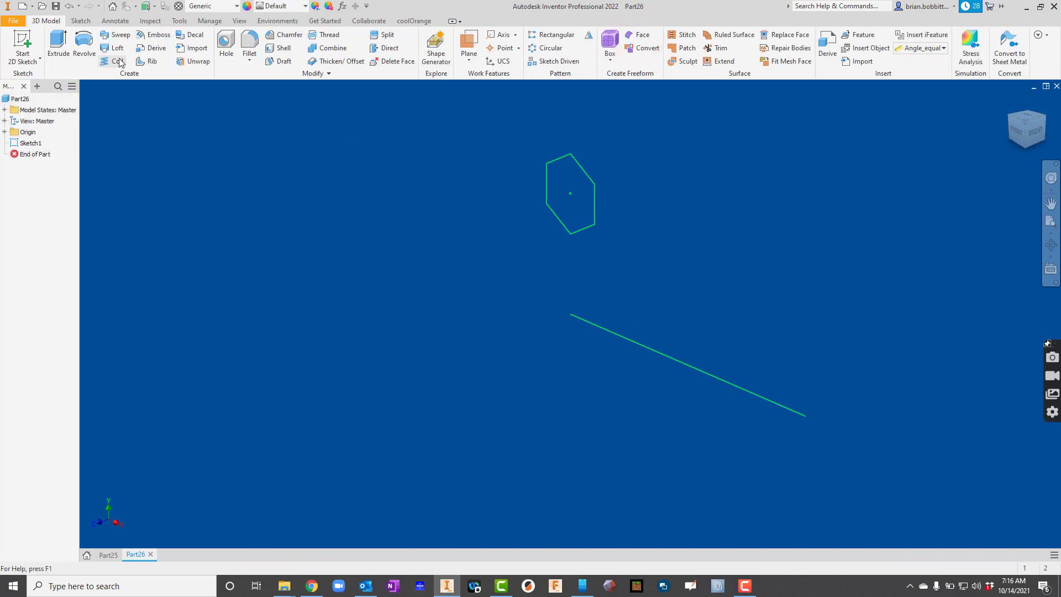
- Coil the hexagon around the line with the Pitch and Revolution method, using 0.25 in pitch and 5 revolutions, and inspect the result
click(119, 62)
click(613, 334)
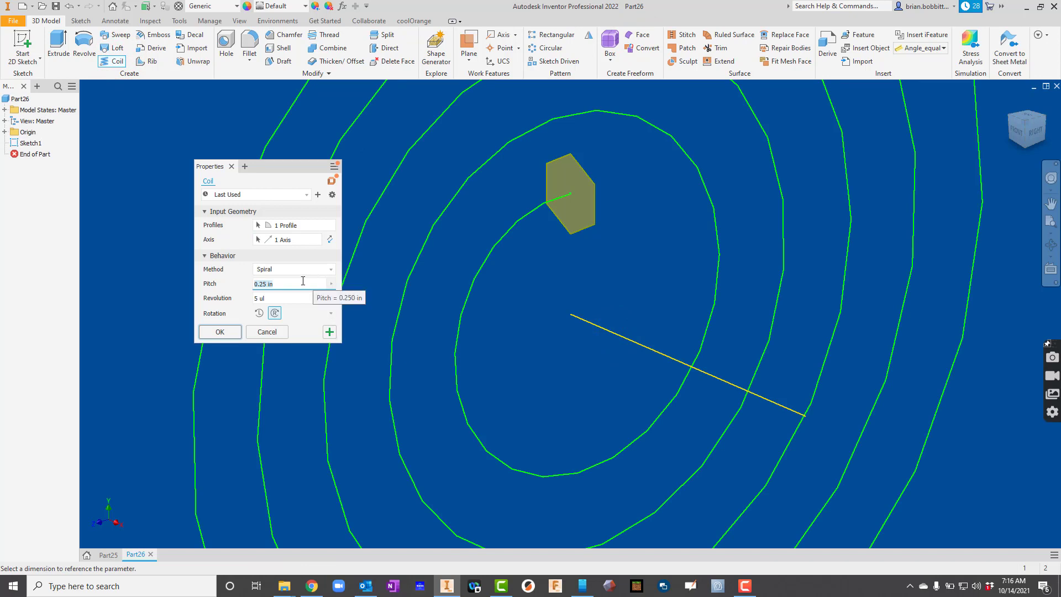
click(291, 269)
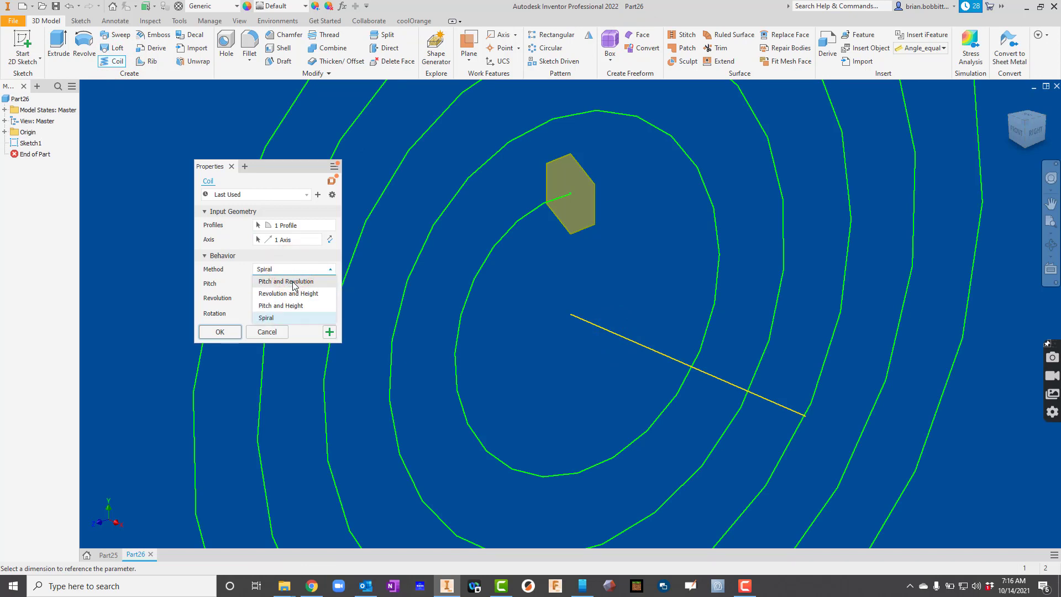
click(297, 281)
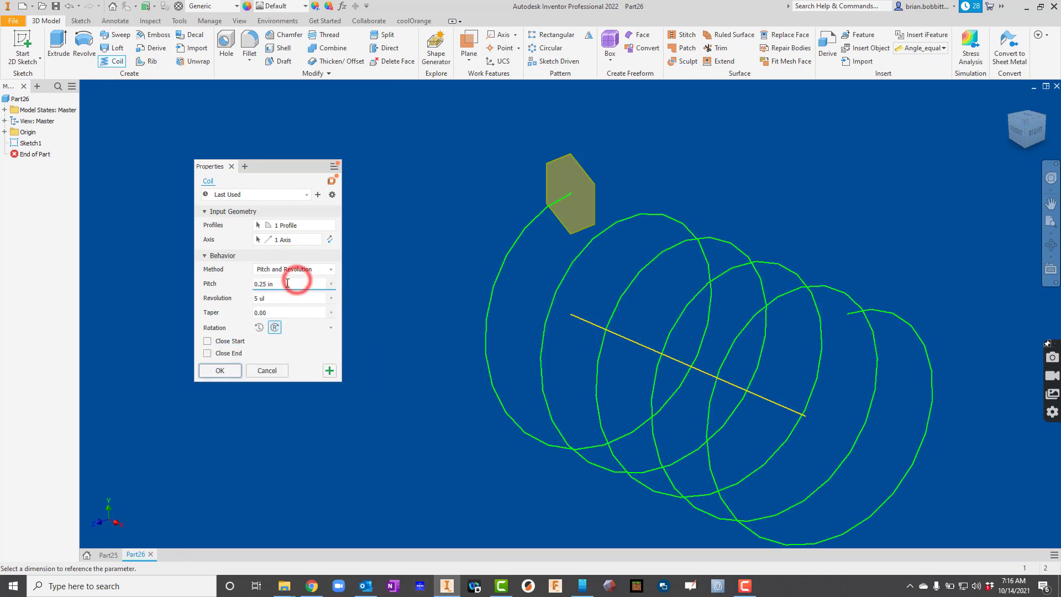
click(220, 371)
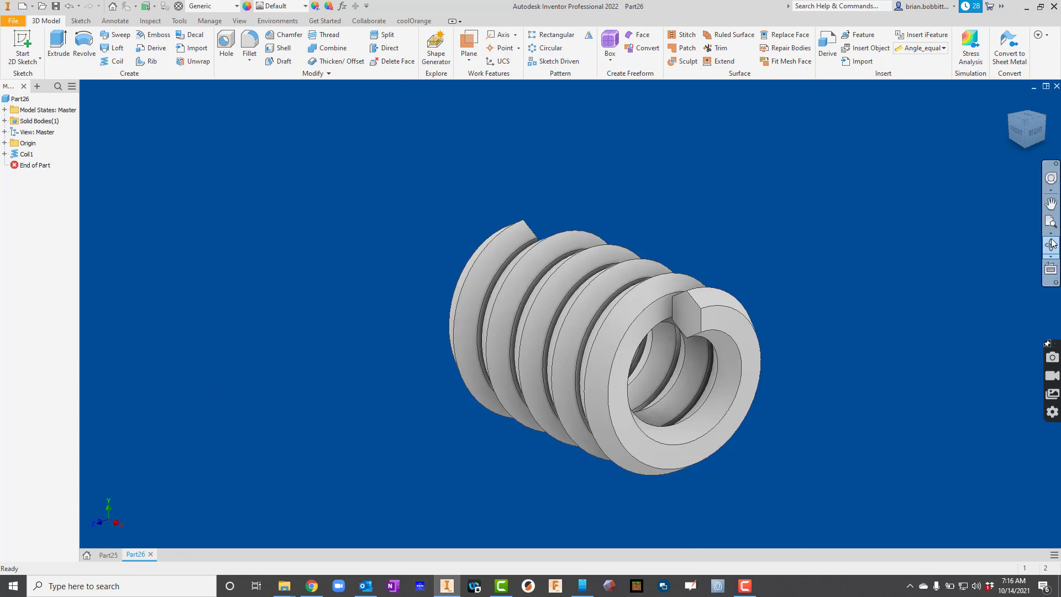
click(1052, 243)
drag(682, 331, 712, 334)
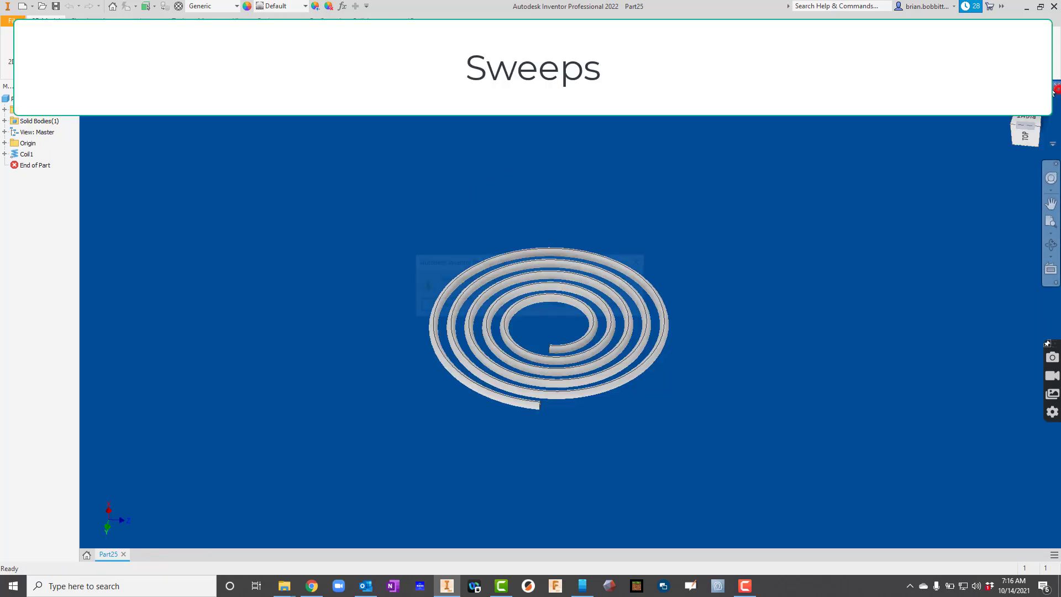
- Close the open spiral part without saving and create a new part
click(1056, 86)
click(504, 306)
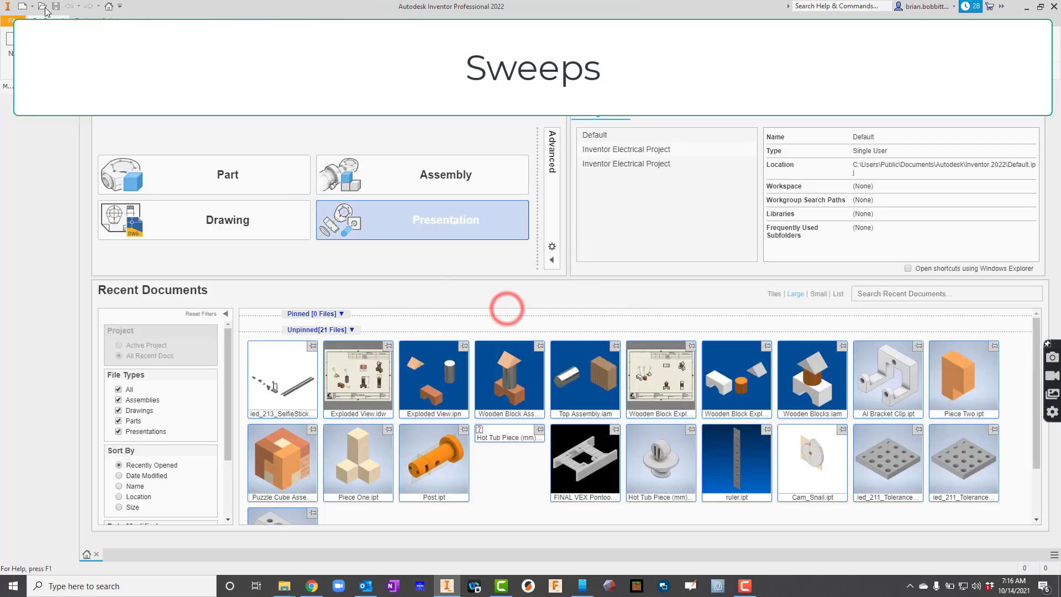
click(170, 166)
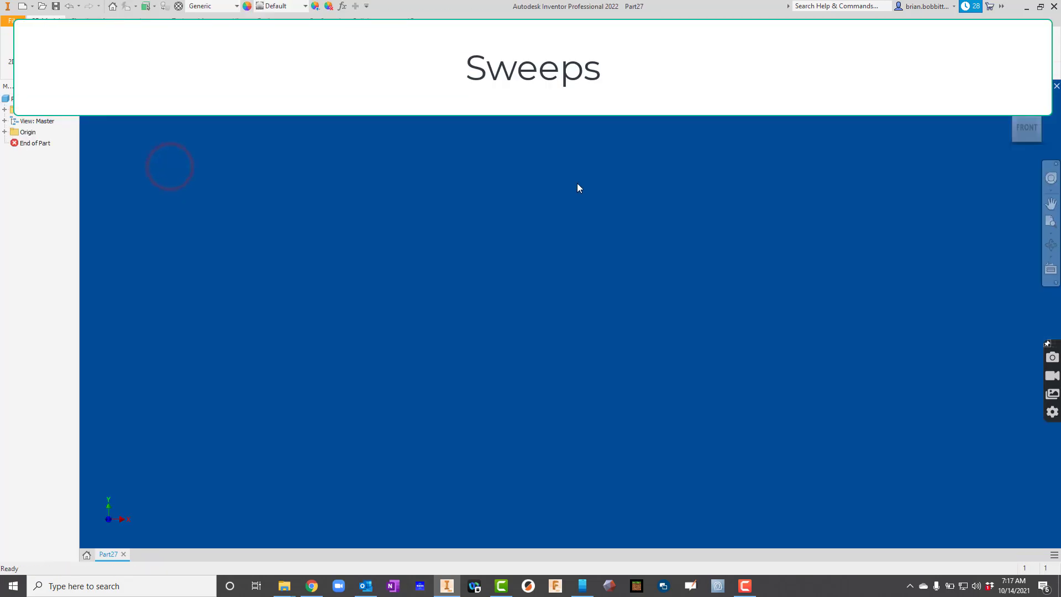
- Sketch a 0.25 in diameter circle centred on the origin on the XY plane and finish the sketch
click(22, 39)
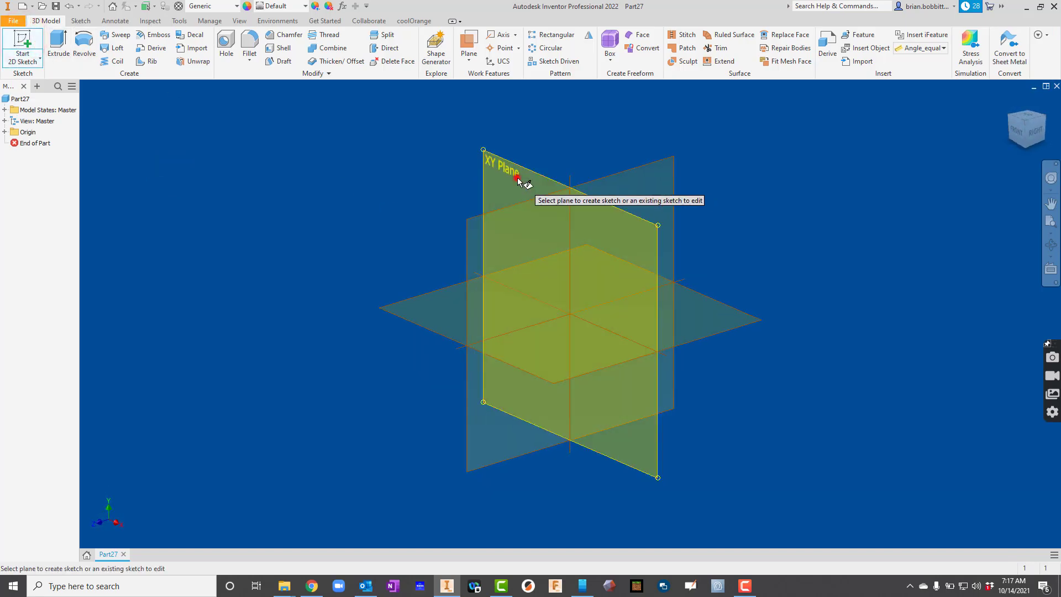
click(517, 177)
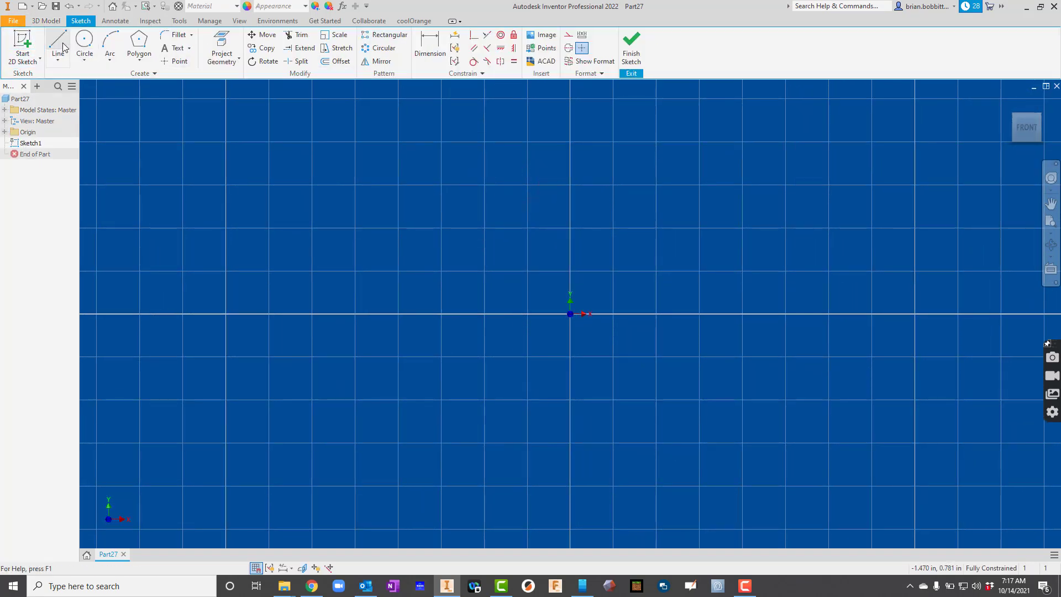
click(84, 39)
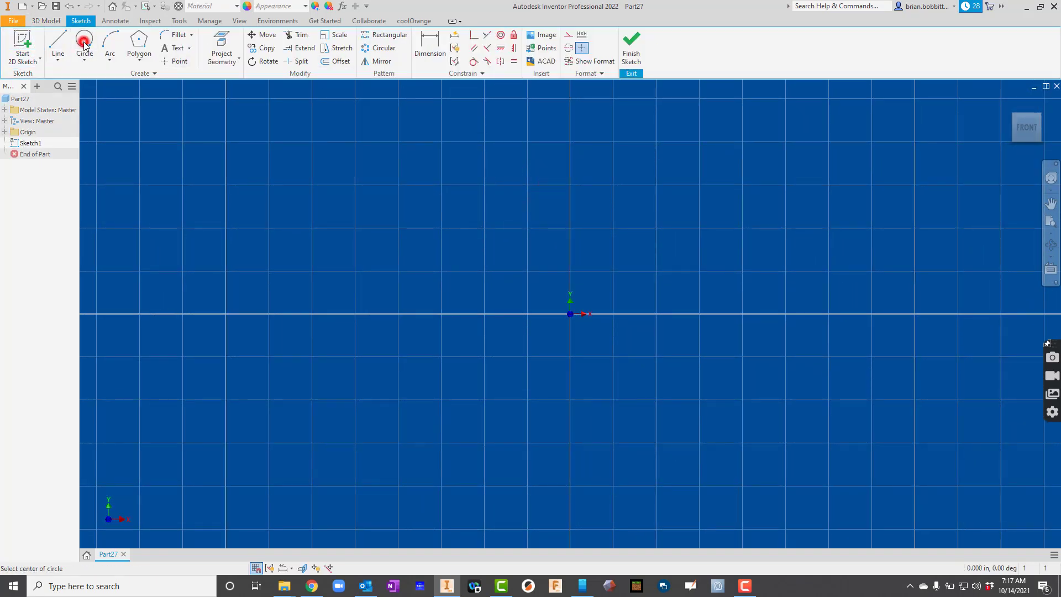
click(570, 314)
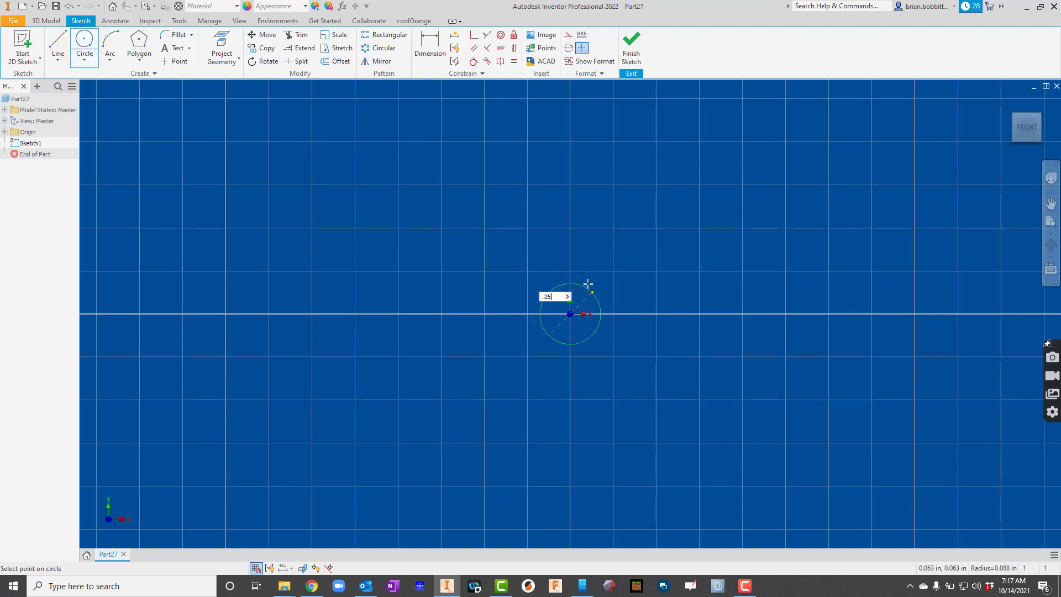
text(.25)
key(Return)
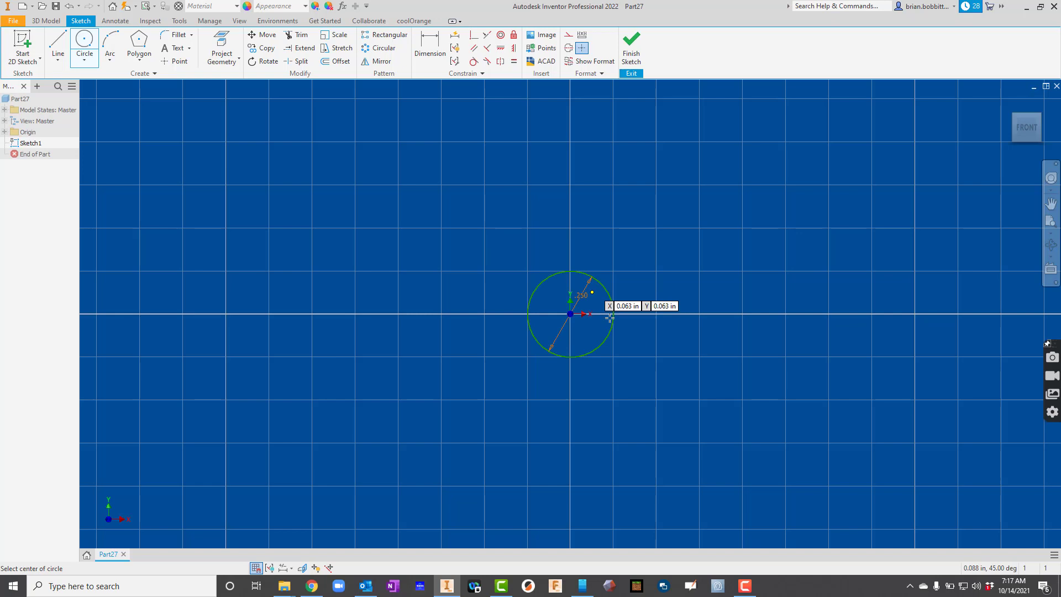
click(631, 44)
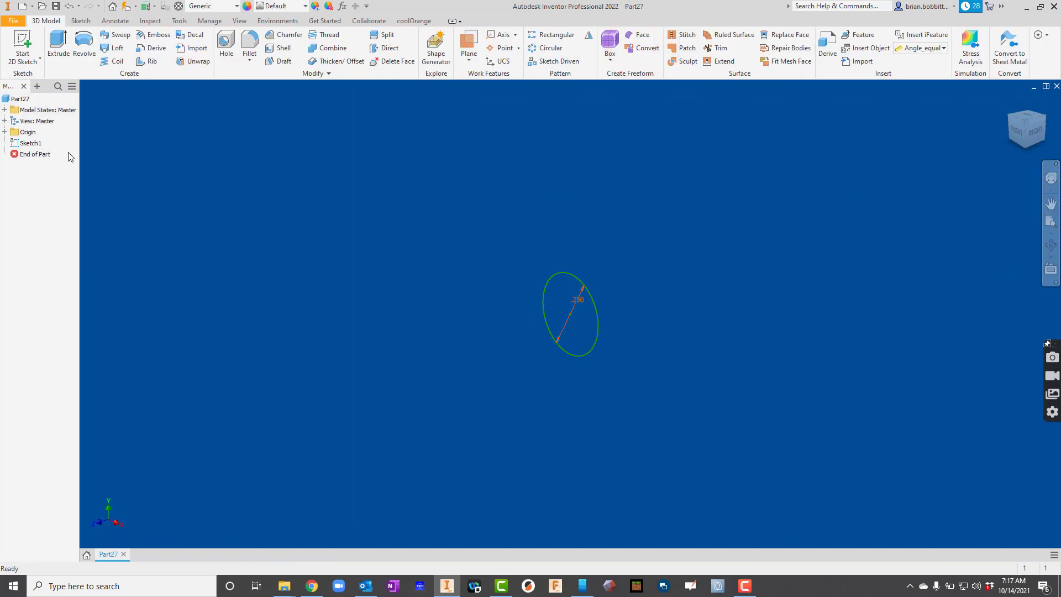
- Start a new sketch on the XZ origin plane
click(4, 132)
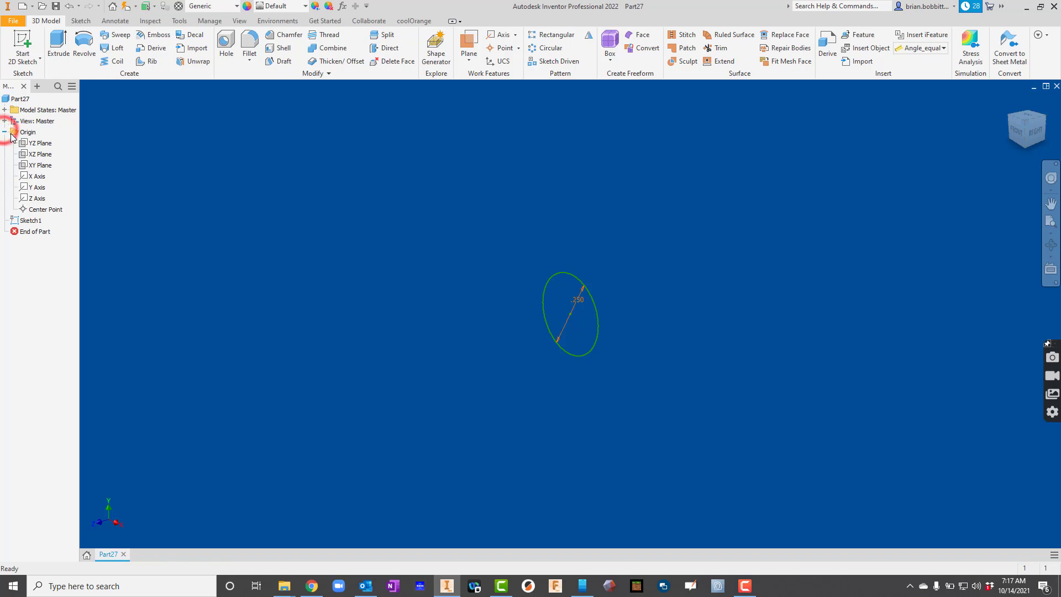
right_click(35, 156)
click(49, 186)
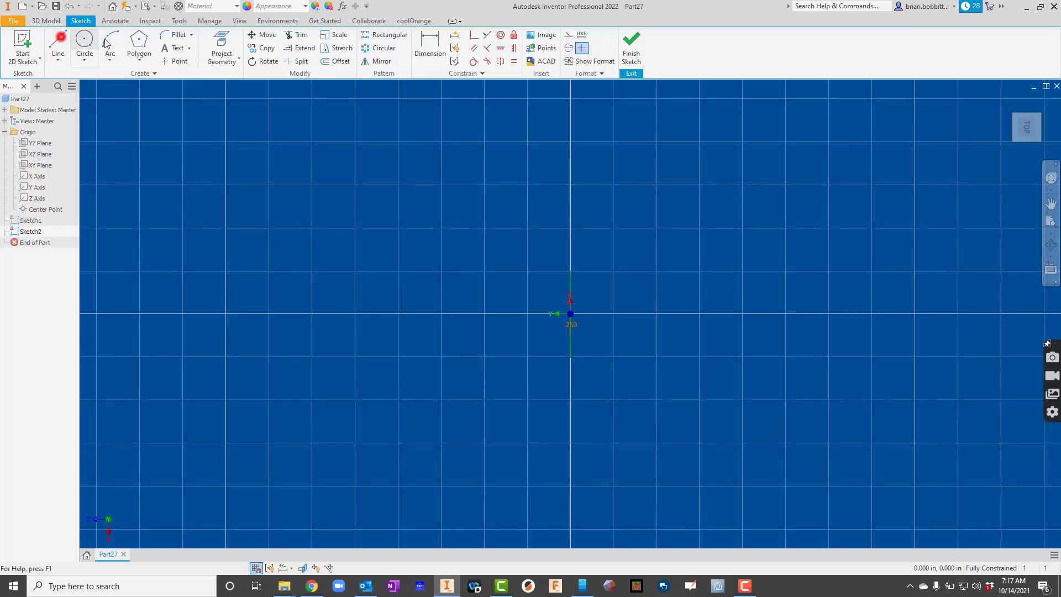
- Draw a three-segment offset path from the origin, with the last segment about 0.36 in long and parallel to the first, and finish the sketch
key(l)
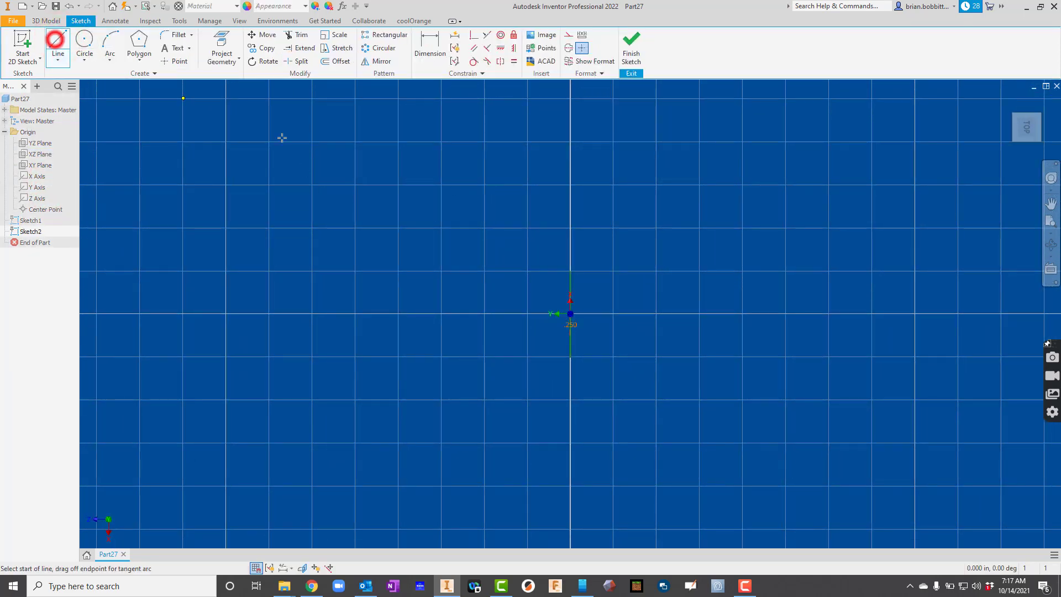
click(570, 313)
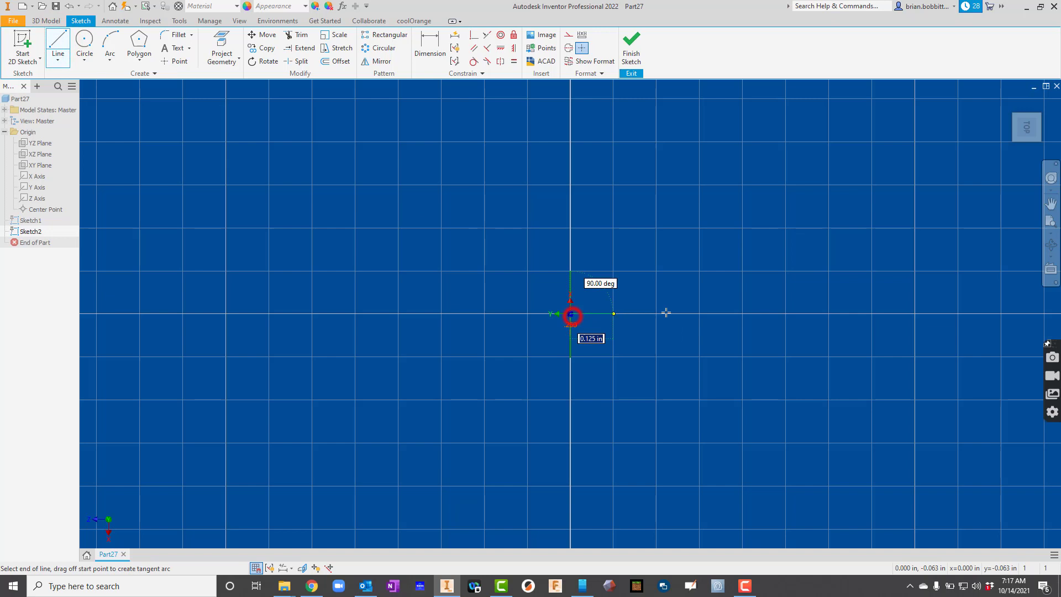
click(724, 294)
click(850, 164)
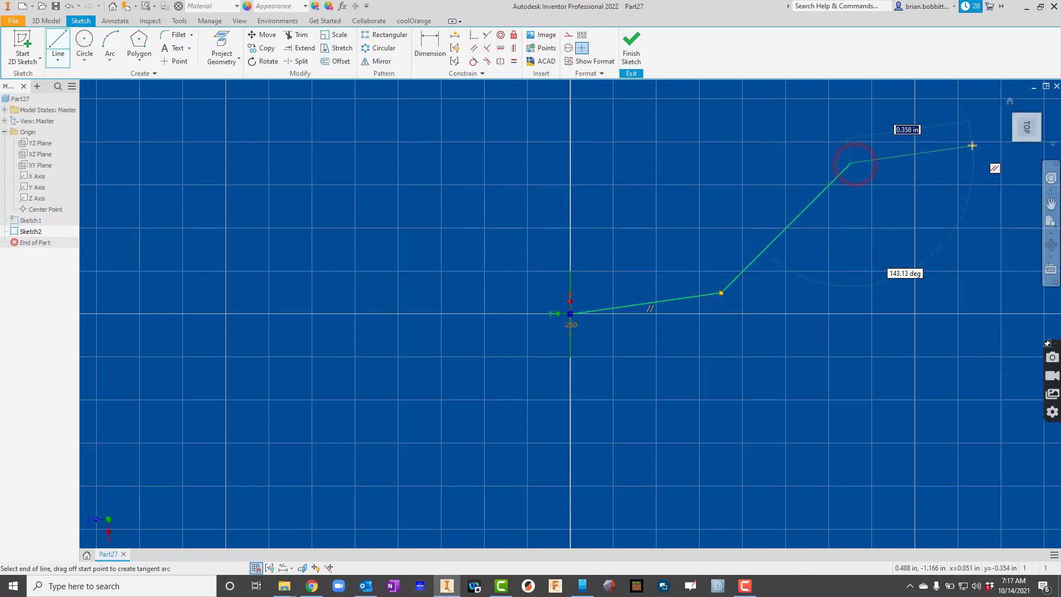
click(999, 142)
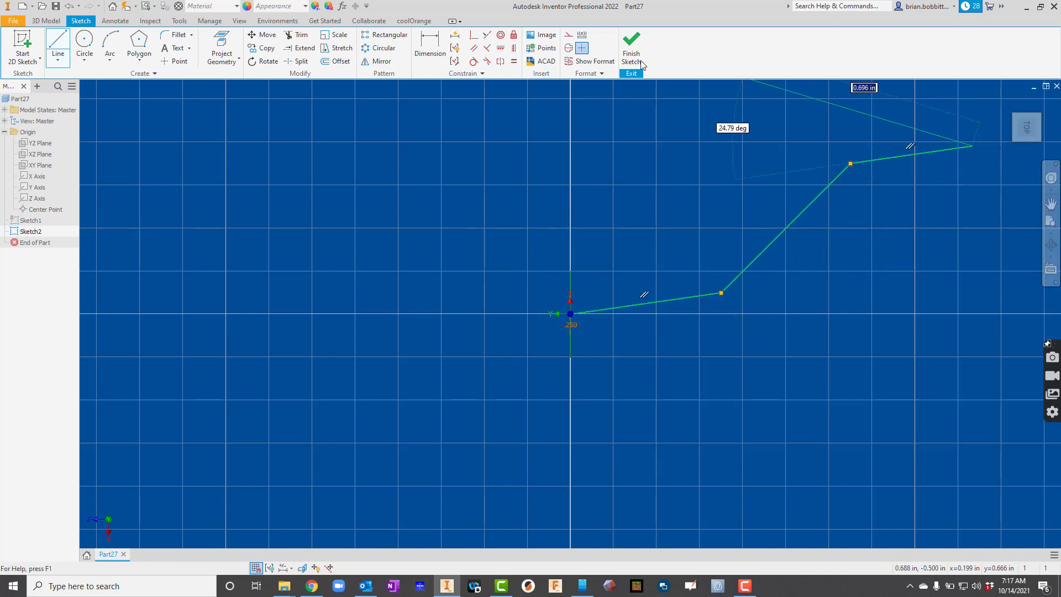
click(631, 44)
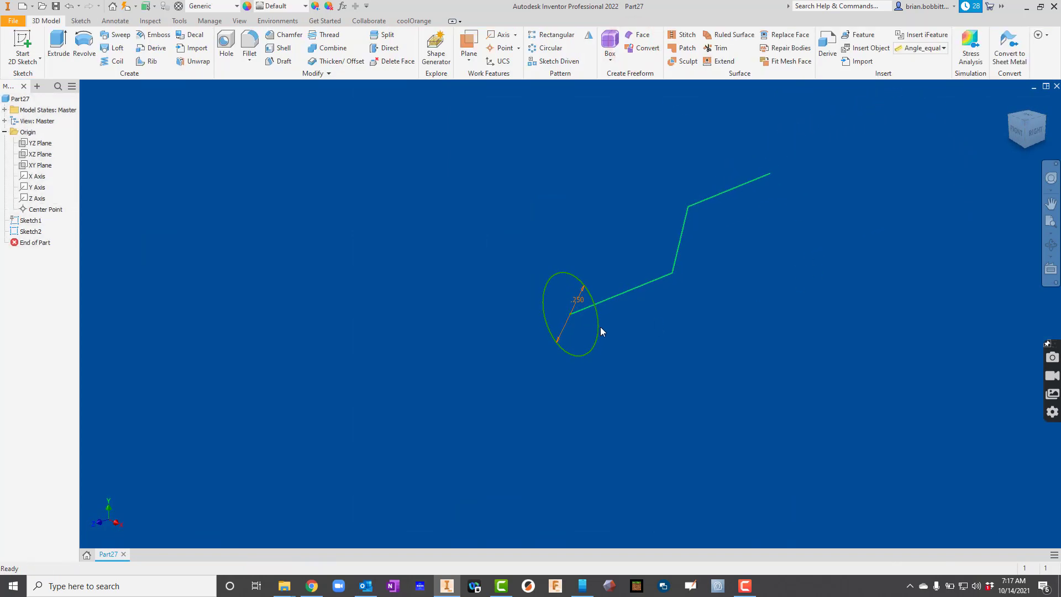
- Sweep the circle along the three-segment path with 0 deg taper and 0 deg twist
click(117, 35)
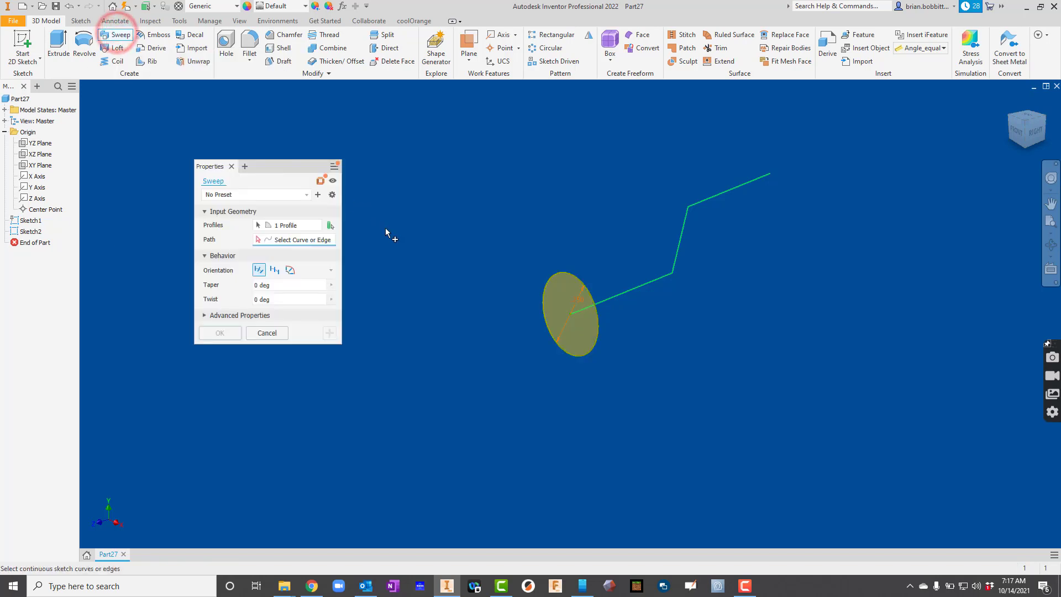
click(610, 297)
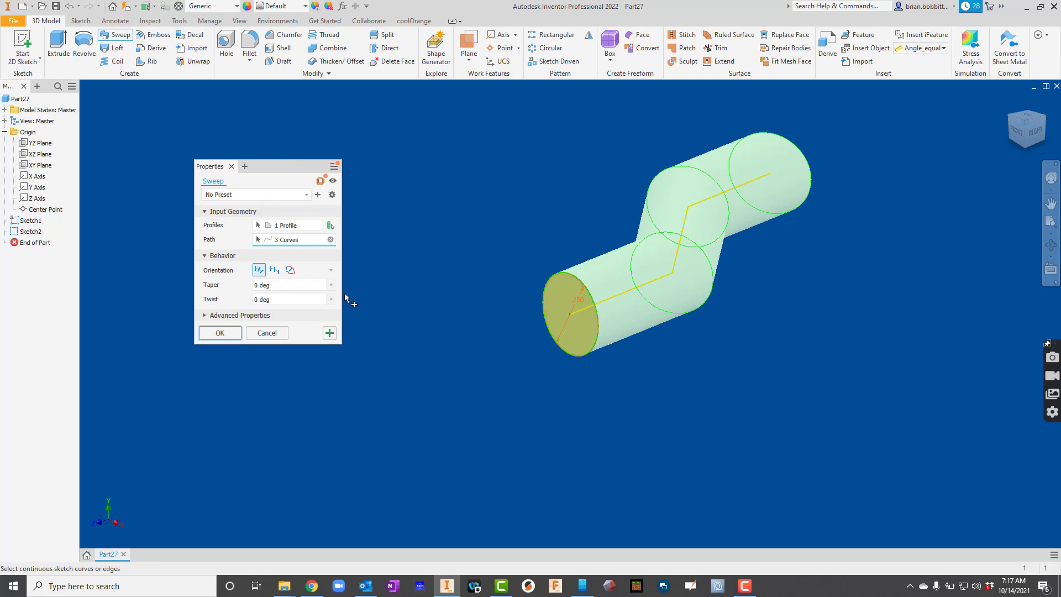
click(220, 333)
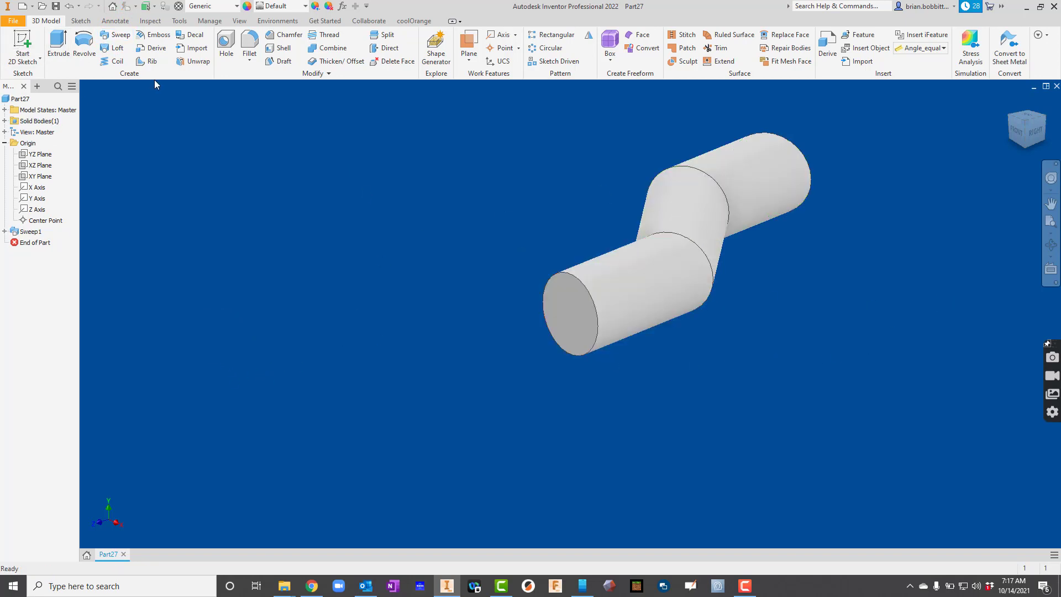
- Shell the swept body to 0.1 in thickness, removing its front circular face, and inspect the bent tube
click(283, 47)
click(582, 317)
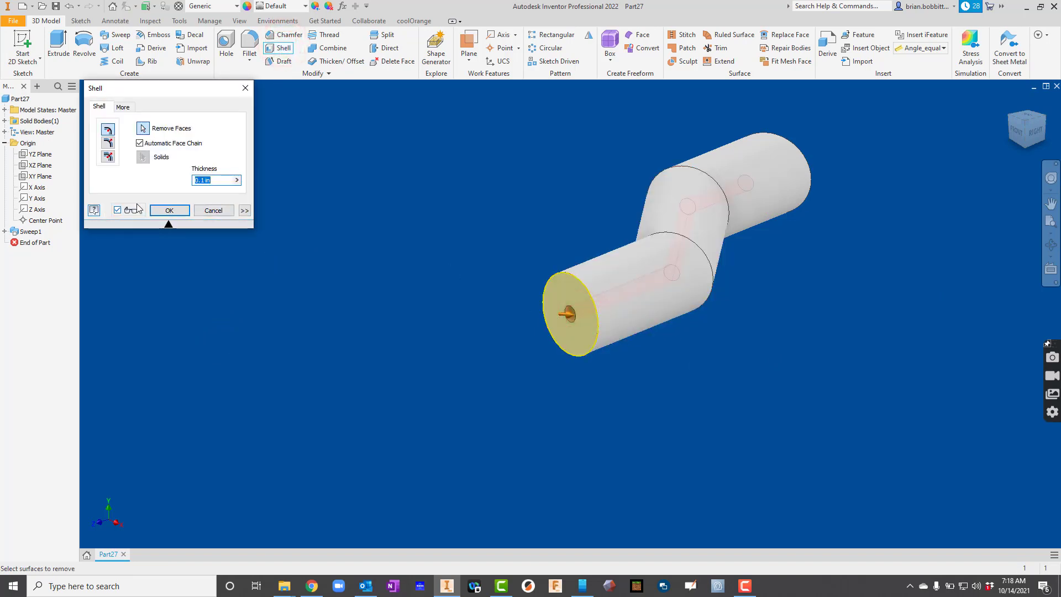
key(Return)
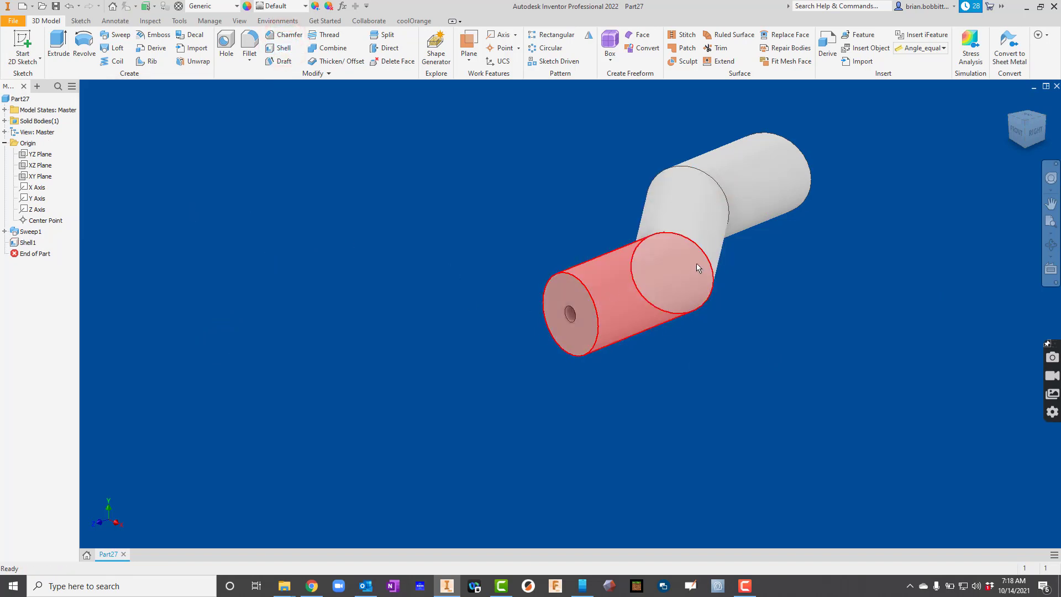
click(1053, 246)
drag(711, 308, 809, 290)
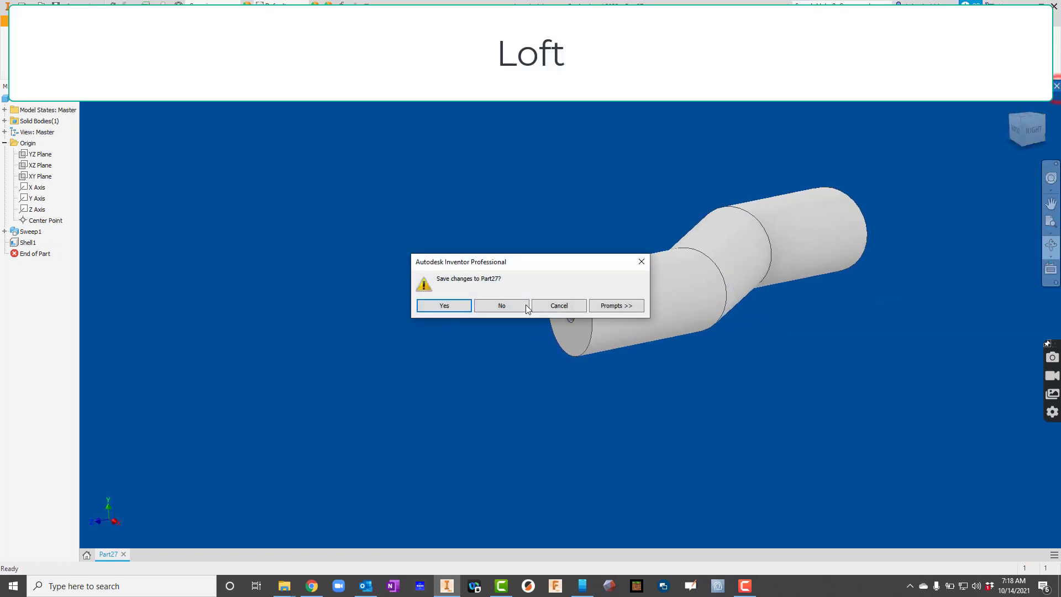
- Close the swept tube part without saving and create another new part
click(505, 306)
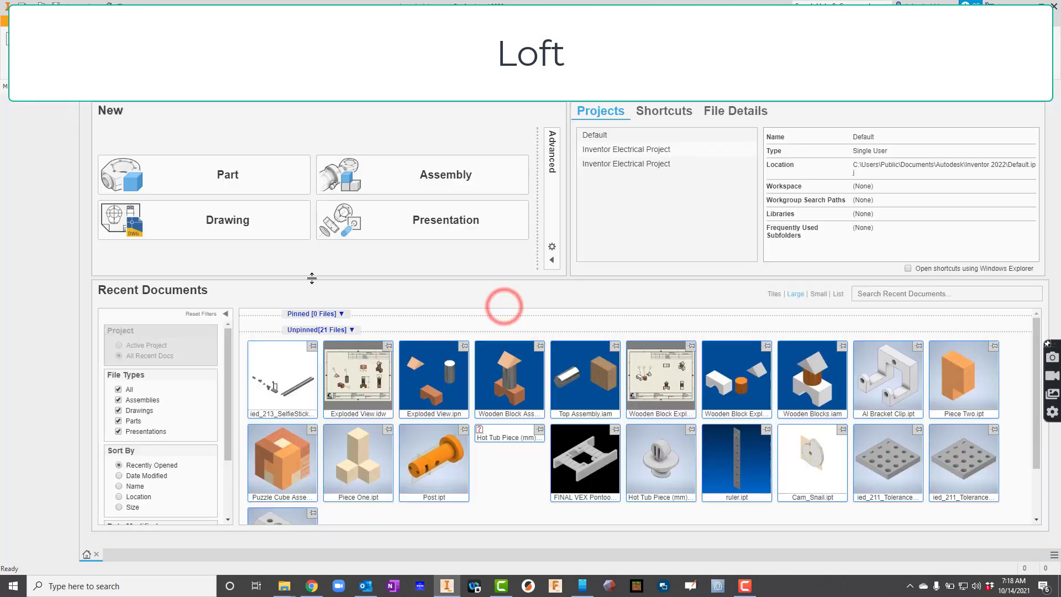
click(225, 185)
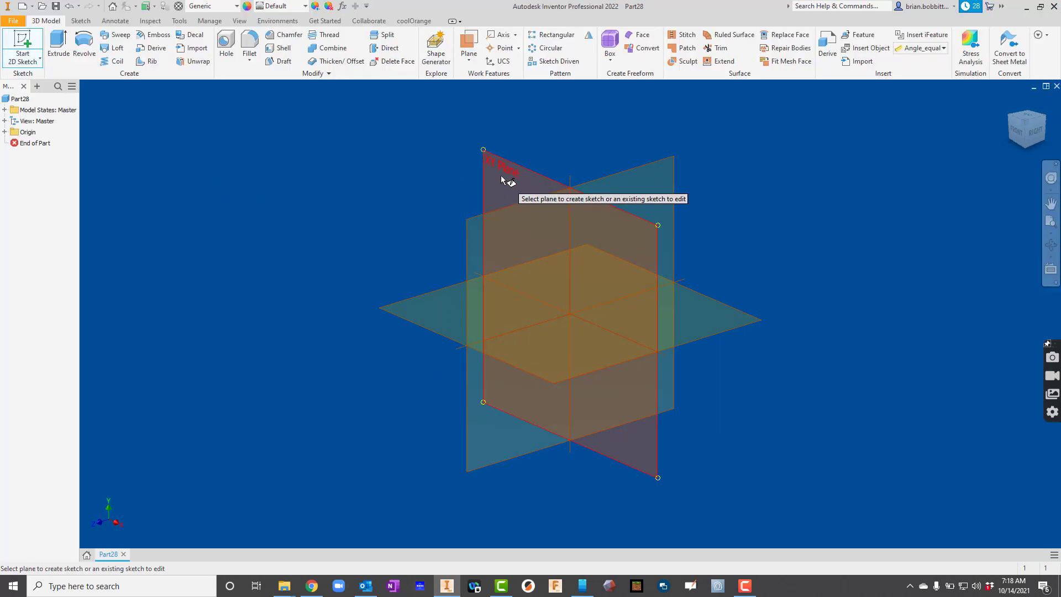
- Sketch a 0.5 in diameter circle centred on the origin of the front plane and extrude it into a thin disc
click(501, 176)
key(c)
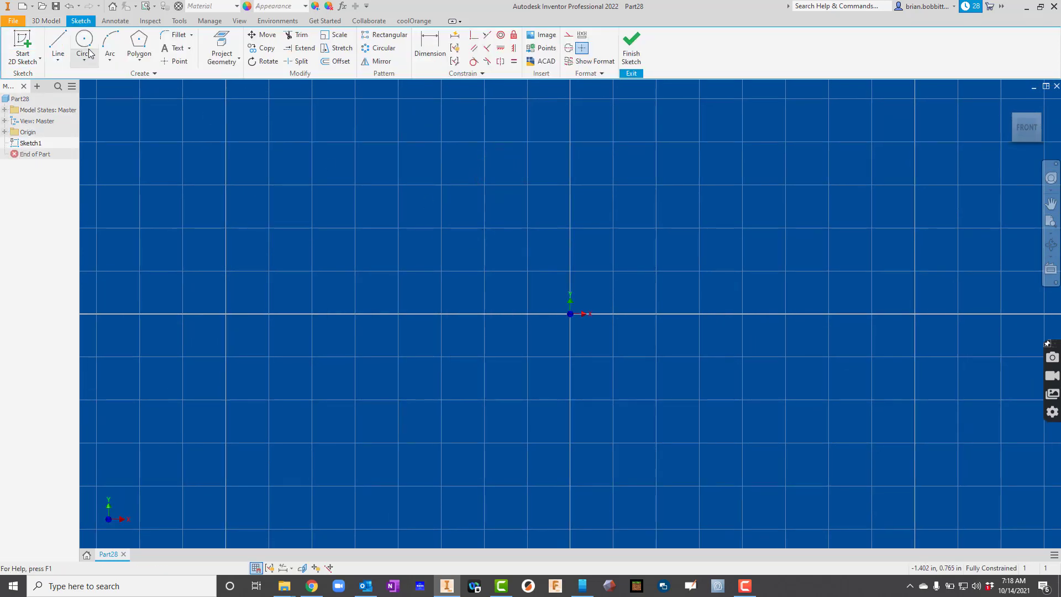
click(570, 314)
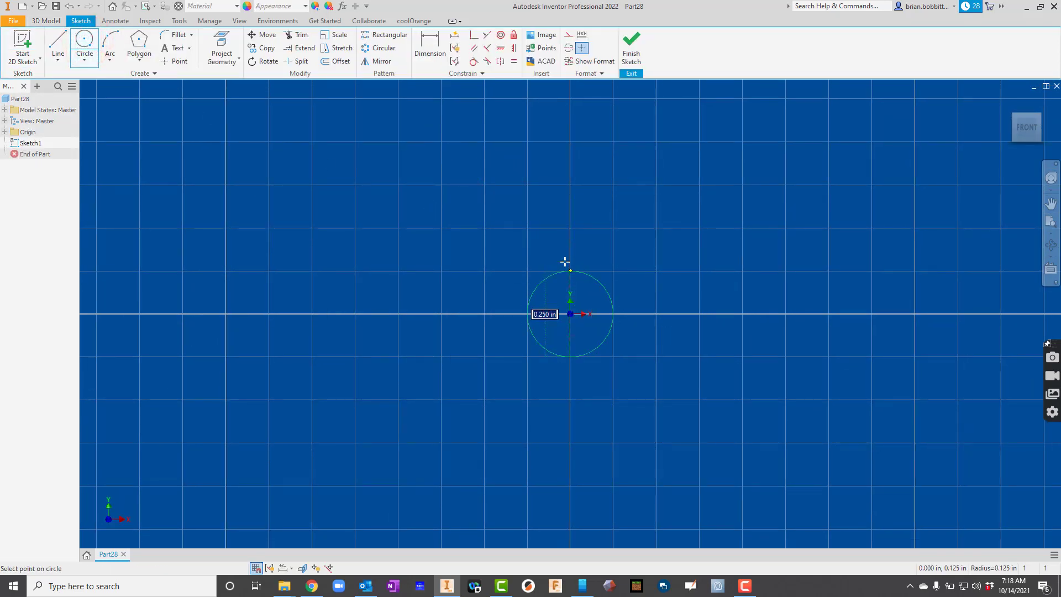
text(.5)
key(Return)
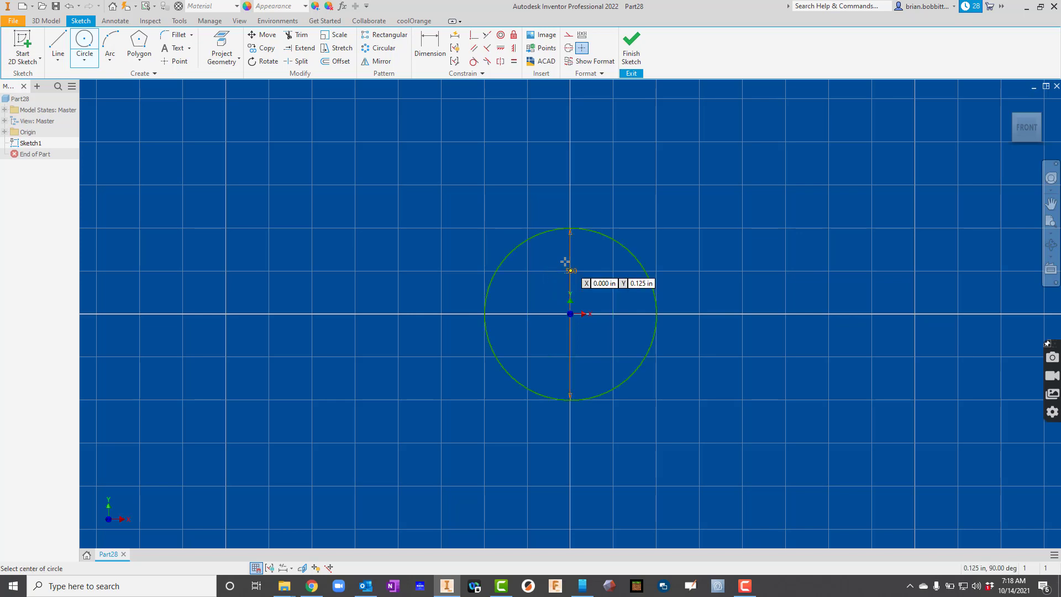
text(e.)
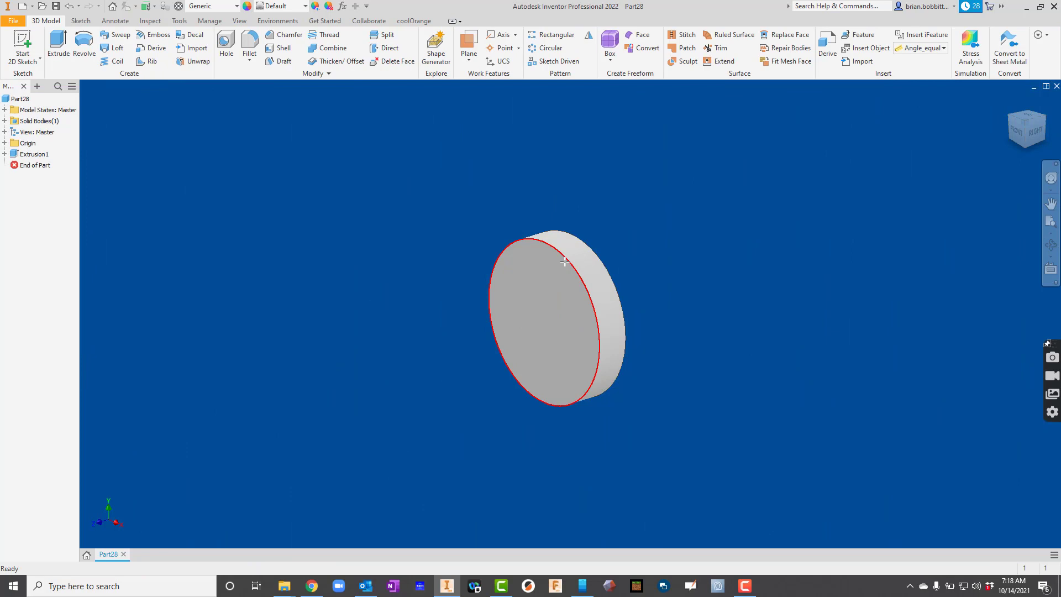
- Create a work plane on the disc and a second one offset about 0.81 in in front of its front face
scroll(673, 299, down, 5)
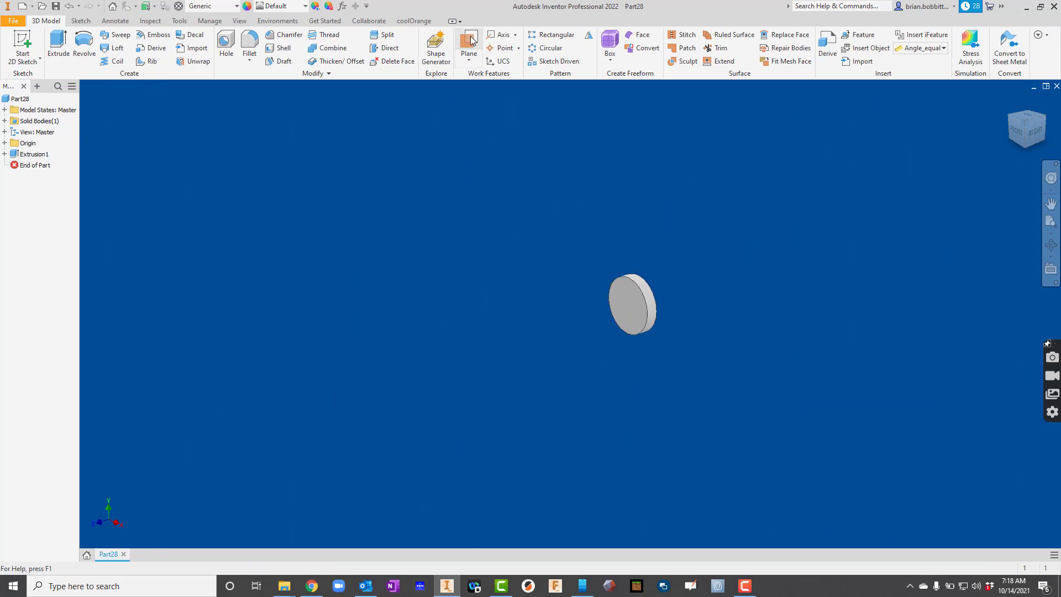
click(622, 310)
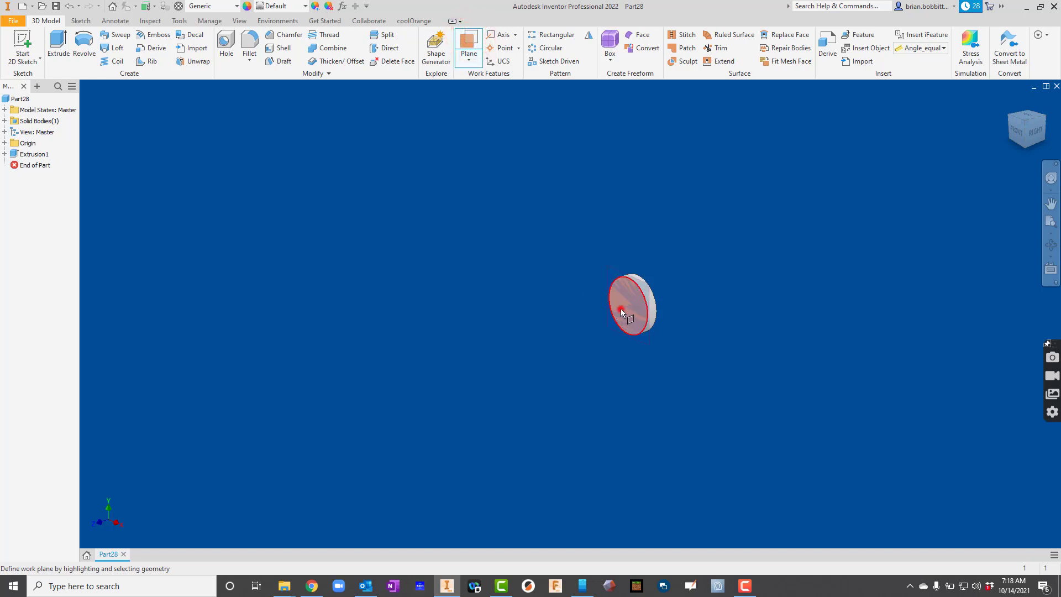
click(624, 311)
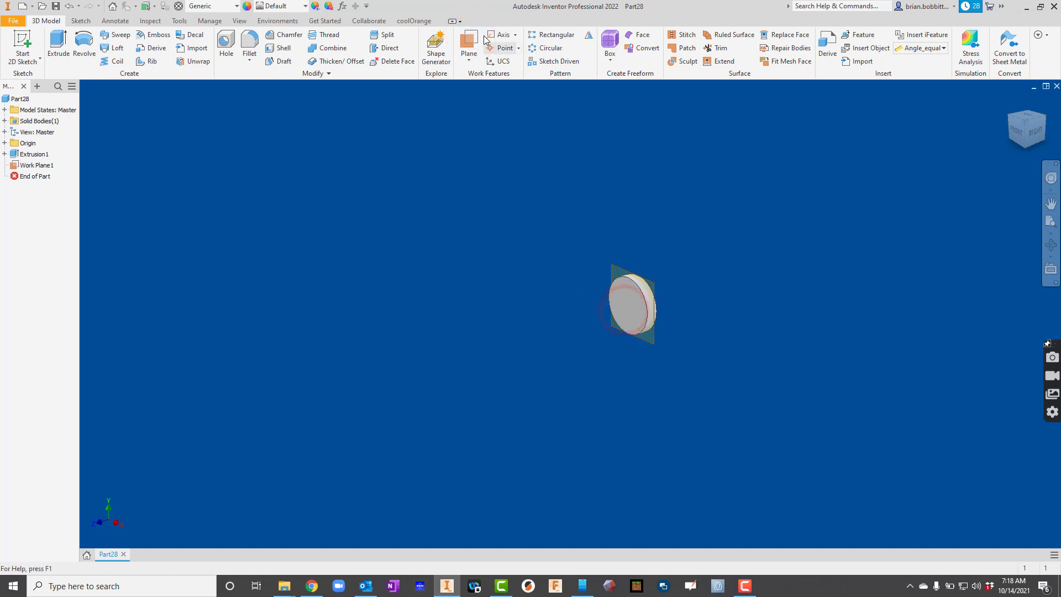
click(469, 42)
drag(632, 308, 555, 336)
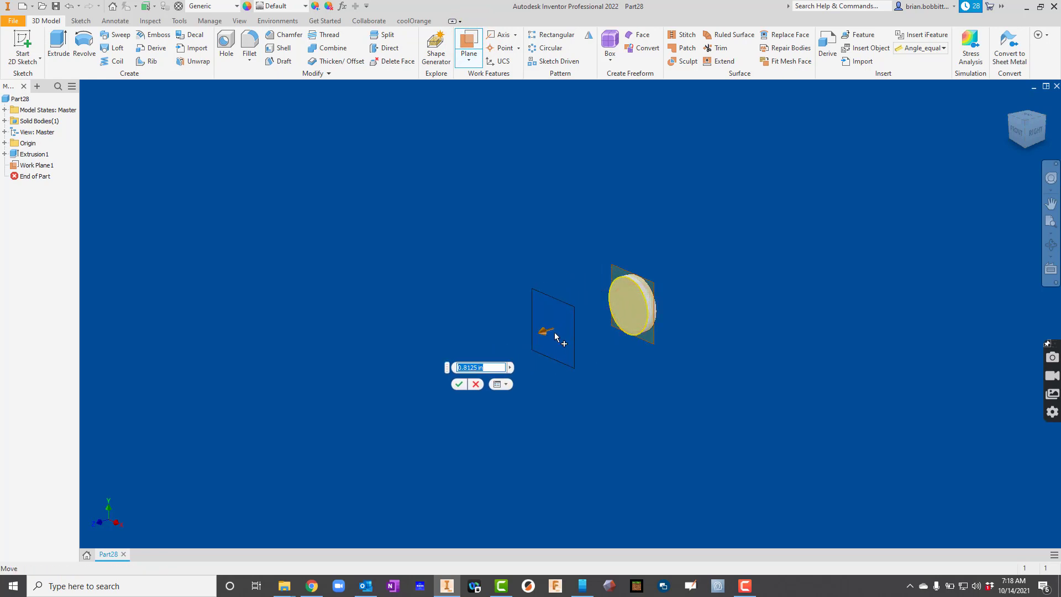
click(462, 383)
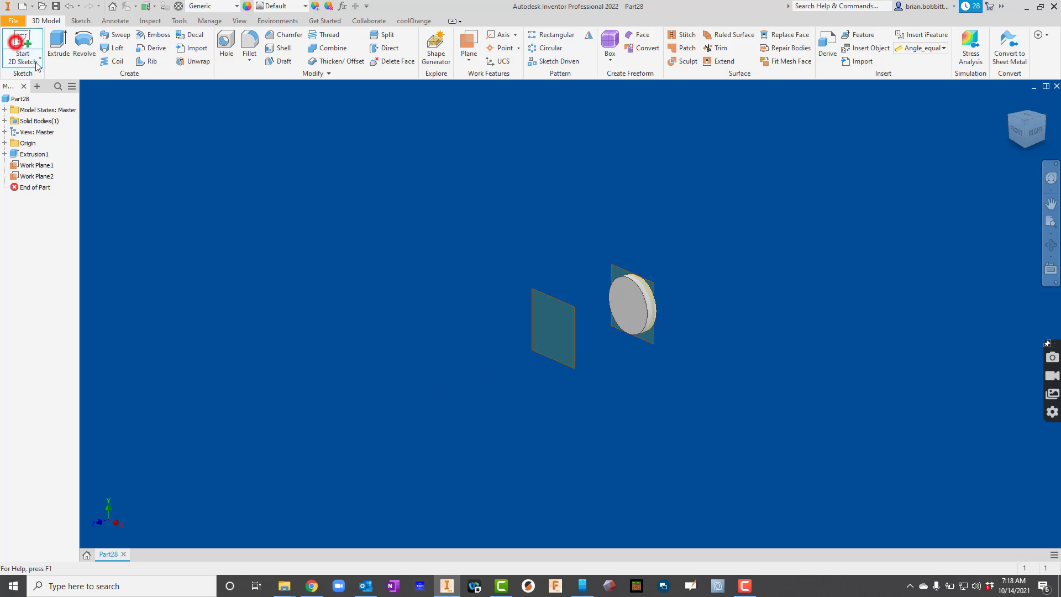
- Sketch a two-point rectangle surrounding the disc's outline on the offset work plane and finish the sketch
click(16, 42)
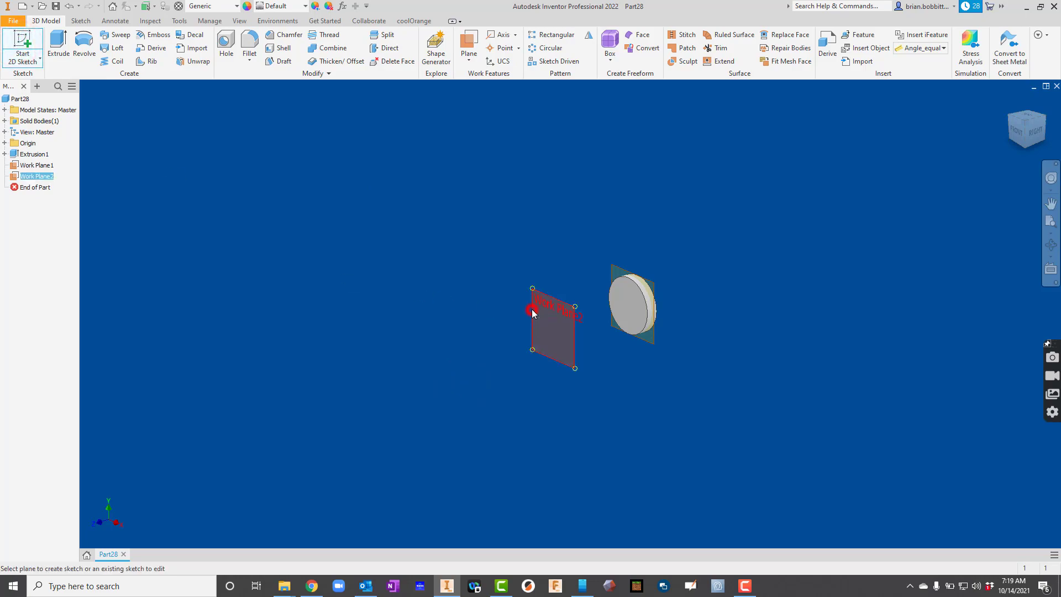
click(532, 313)
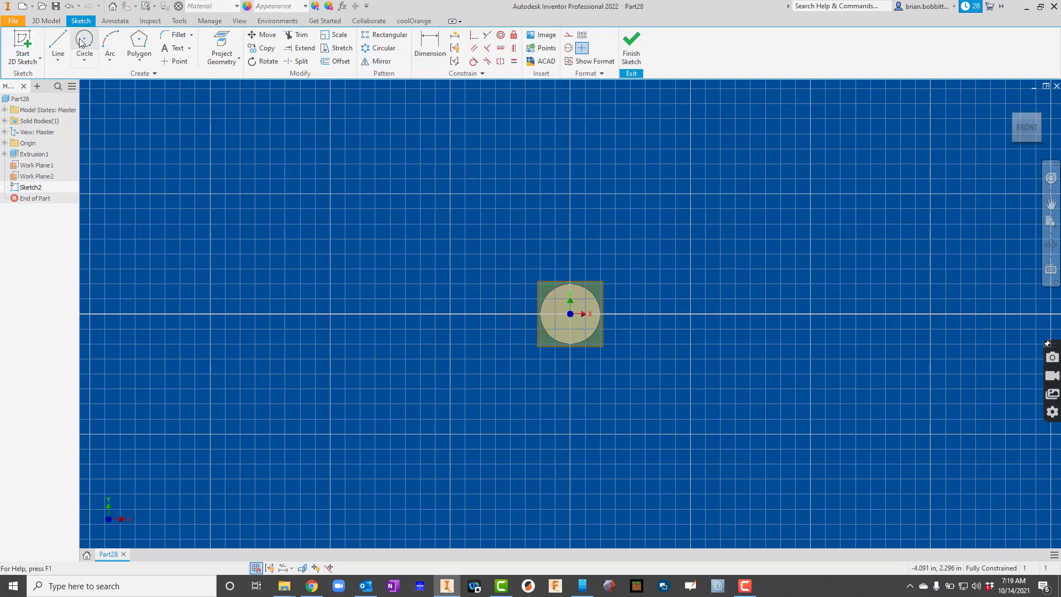
click(141, 61)
click(149, 85)
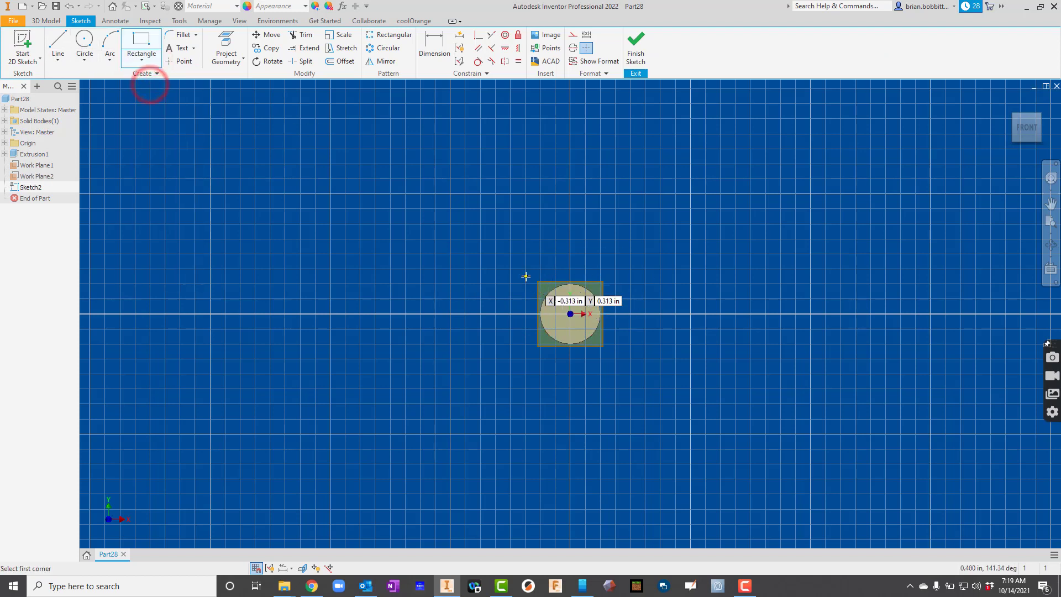
click(503, 261)
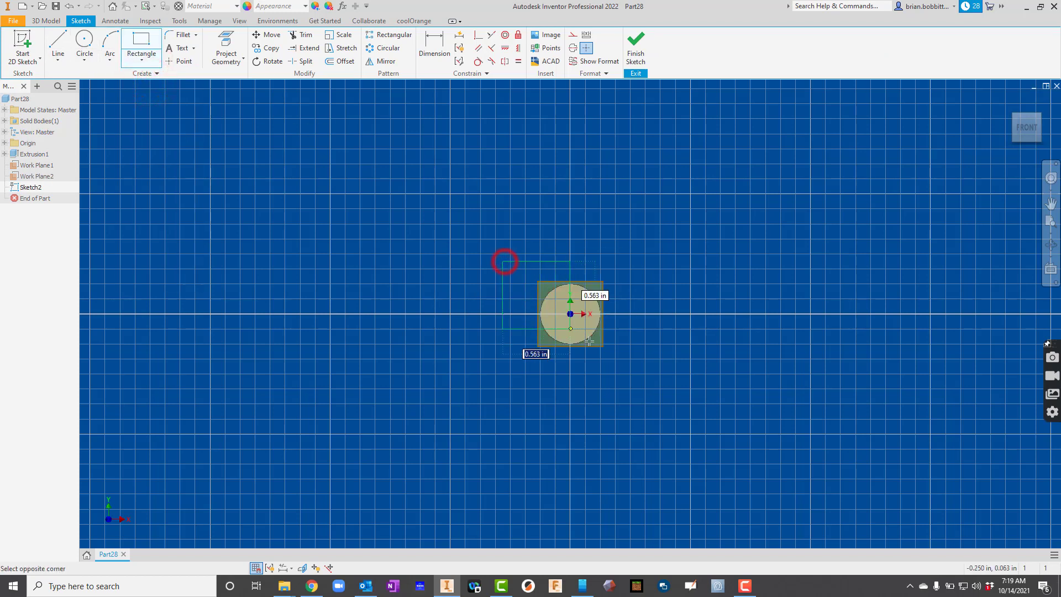
click(632, 367)
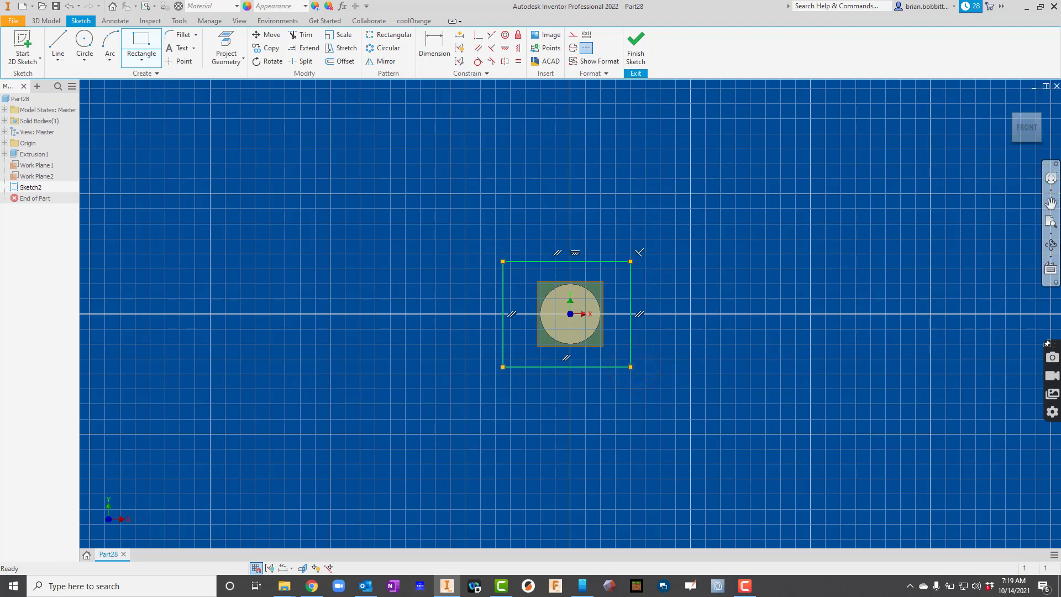
click(636, 47)
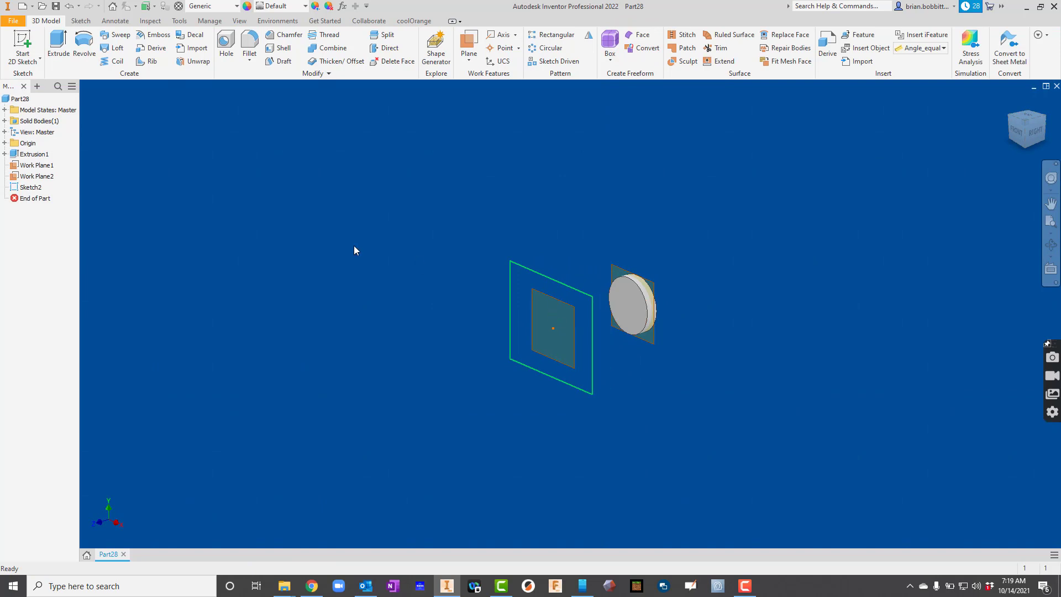
- Loft a solid from the disc's front face to the rectangle sketch and orbit around the round-to-rectangular transition
click(115, 50)
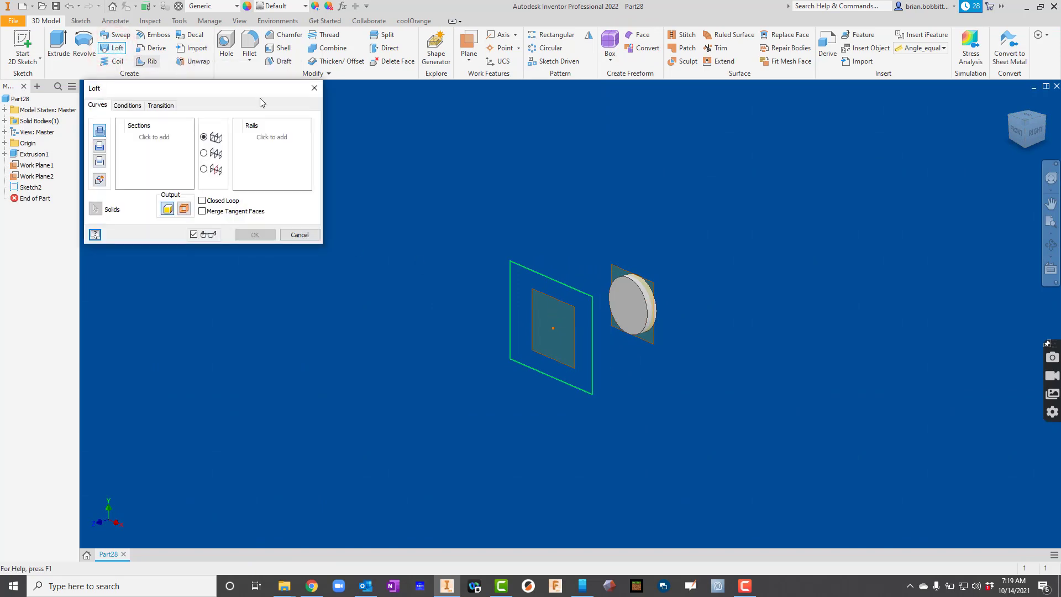
click(617, 317)
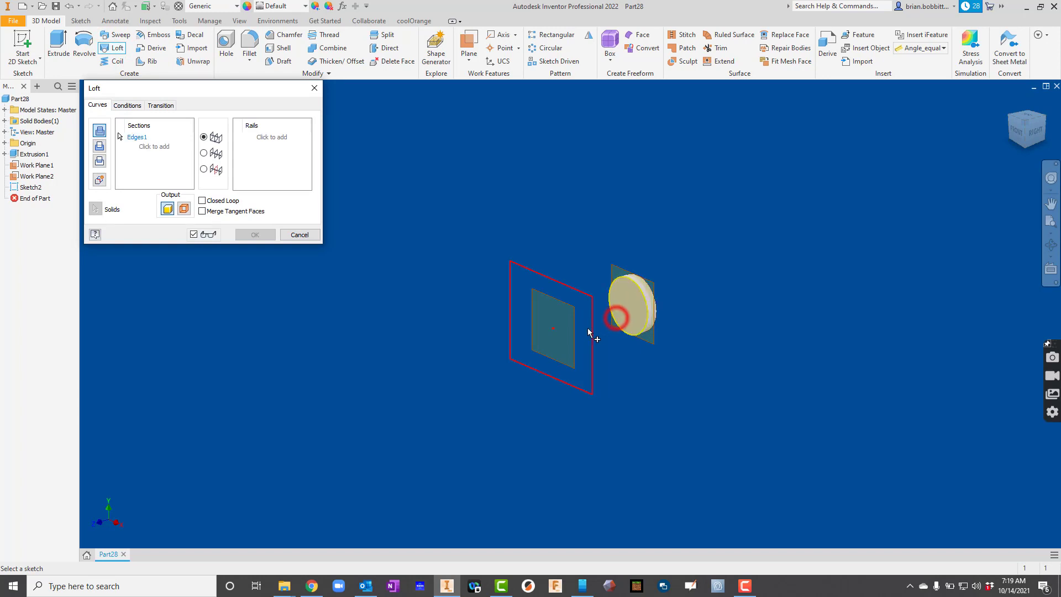
click(591, 299)
click(254, 236)
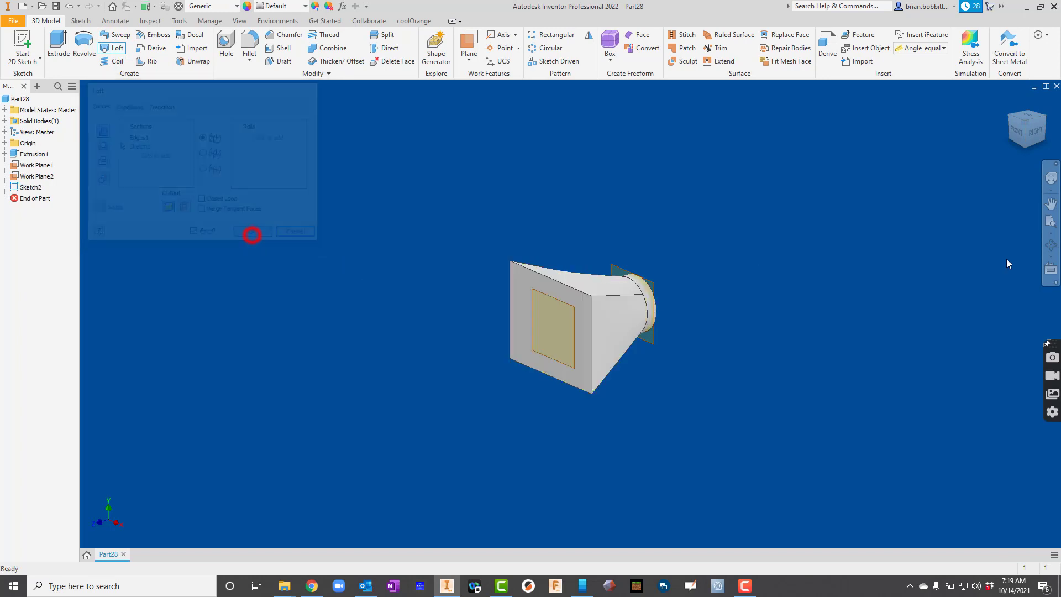
click(1050, 245)
drag(704, 319, 774, 377)
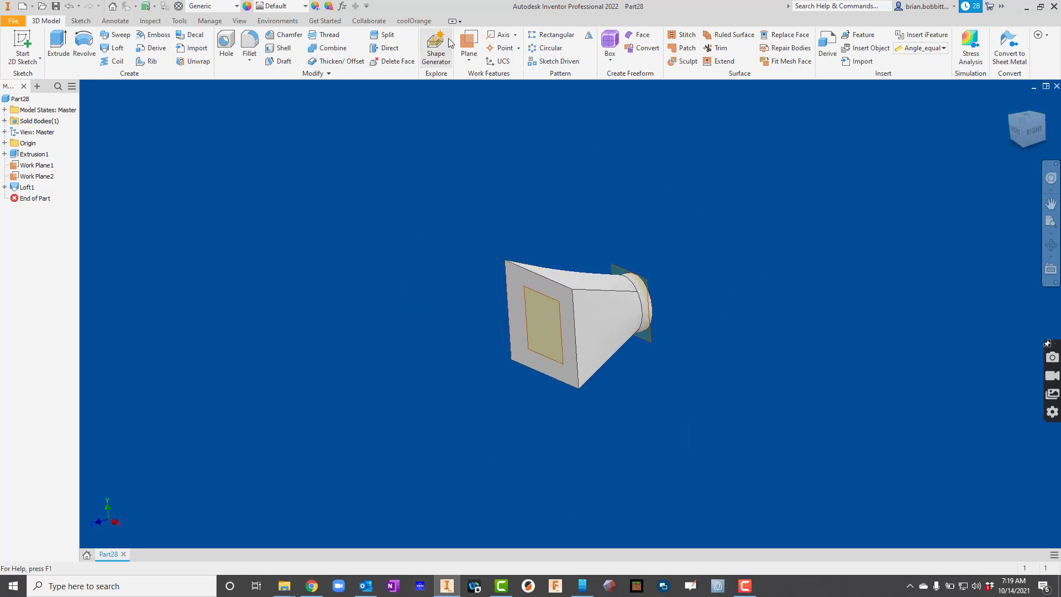
- Create a work plane offset outward from the loft's rectangular end face
click(468, 40)
drag(562, 295, 440, 323)
click(324, 406)
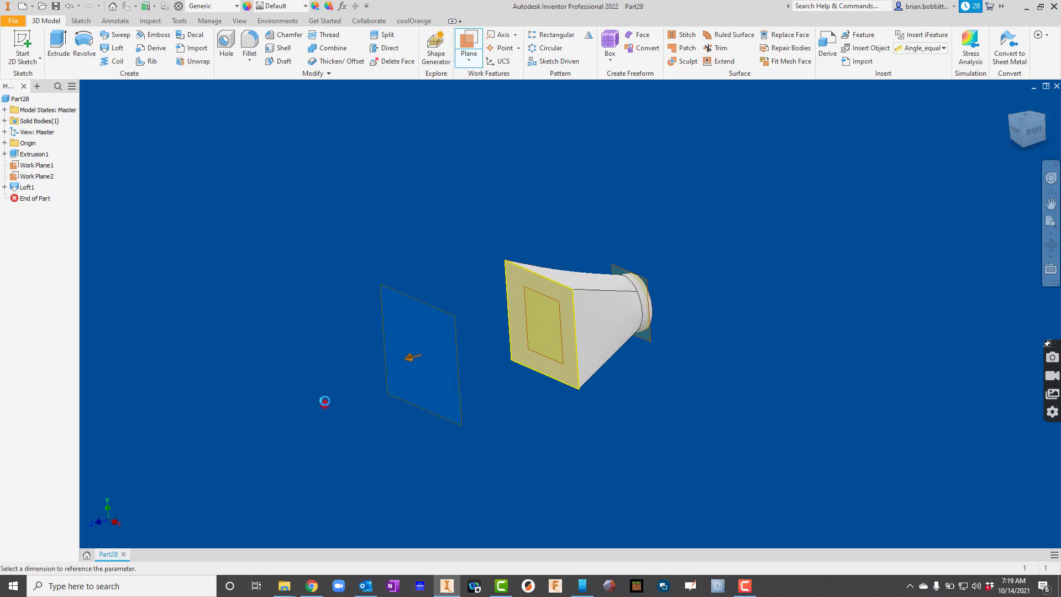
- Sketch a circle about 0.71 in in diameter on the new work plane, beside the rectangular face's outline, and finish the sketch
click(14, 45)
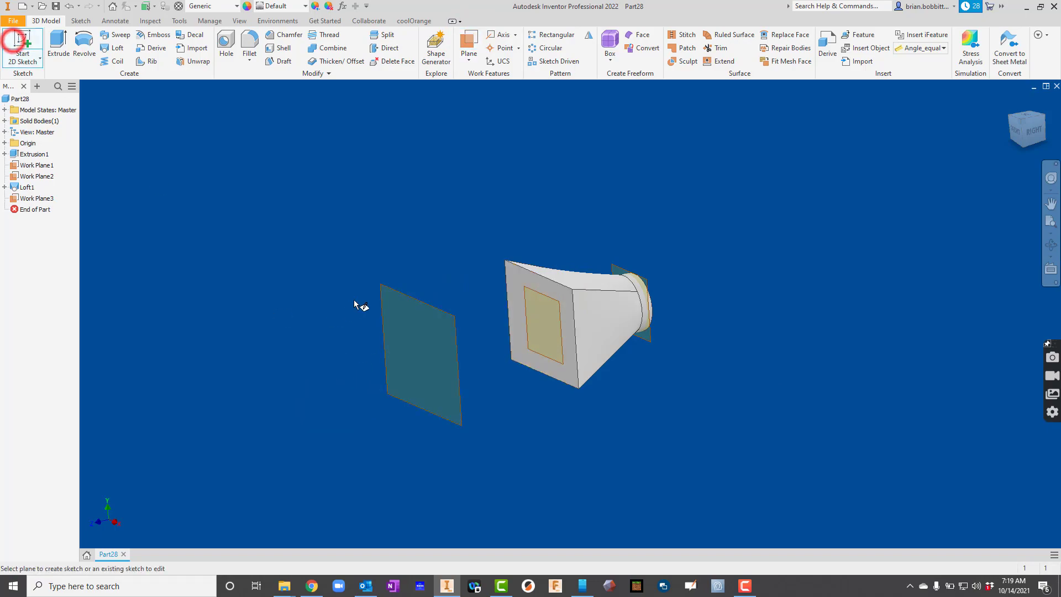
click(385, 301)
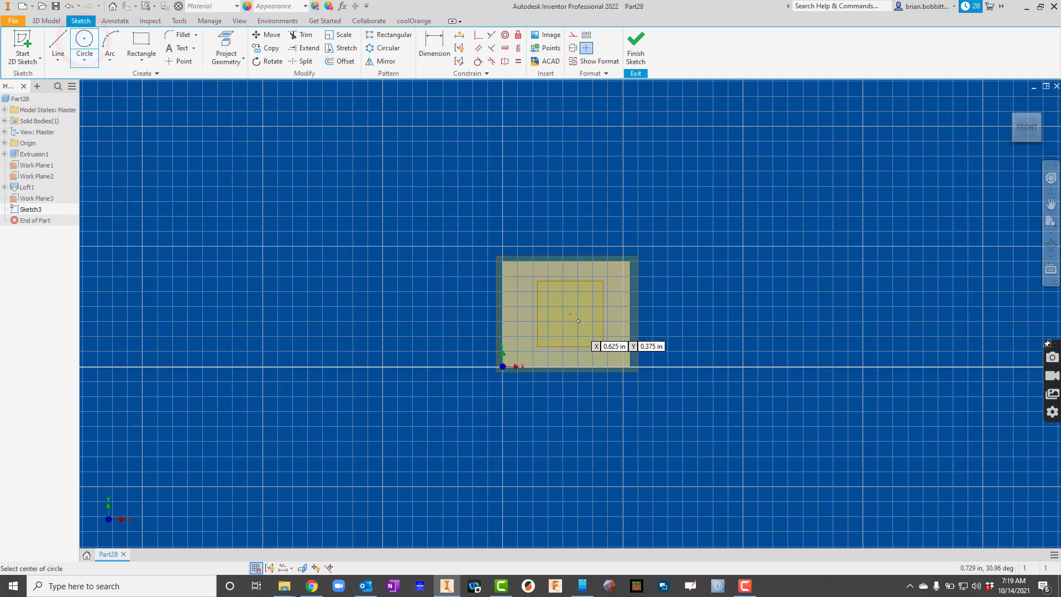
click(437, 312)
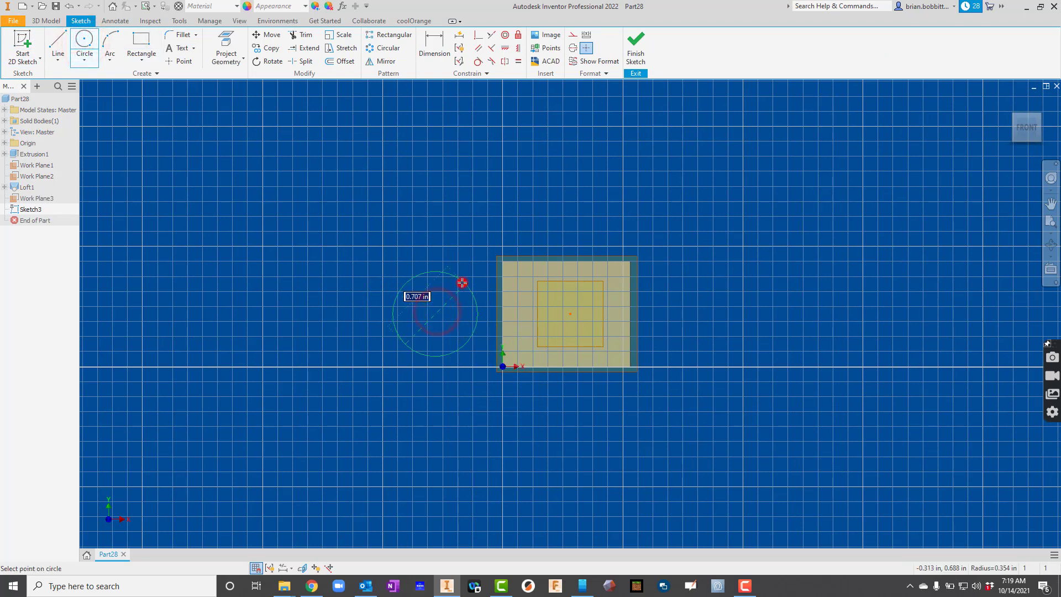
click(462, 282)
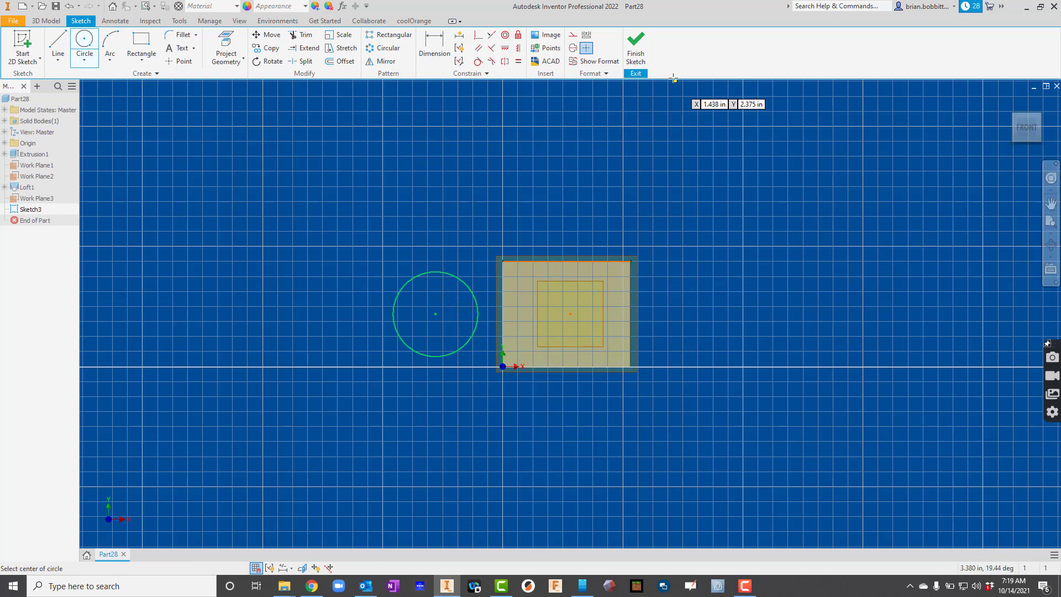
click(640, 52)
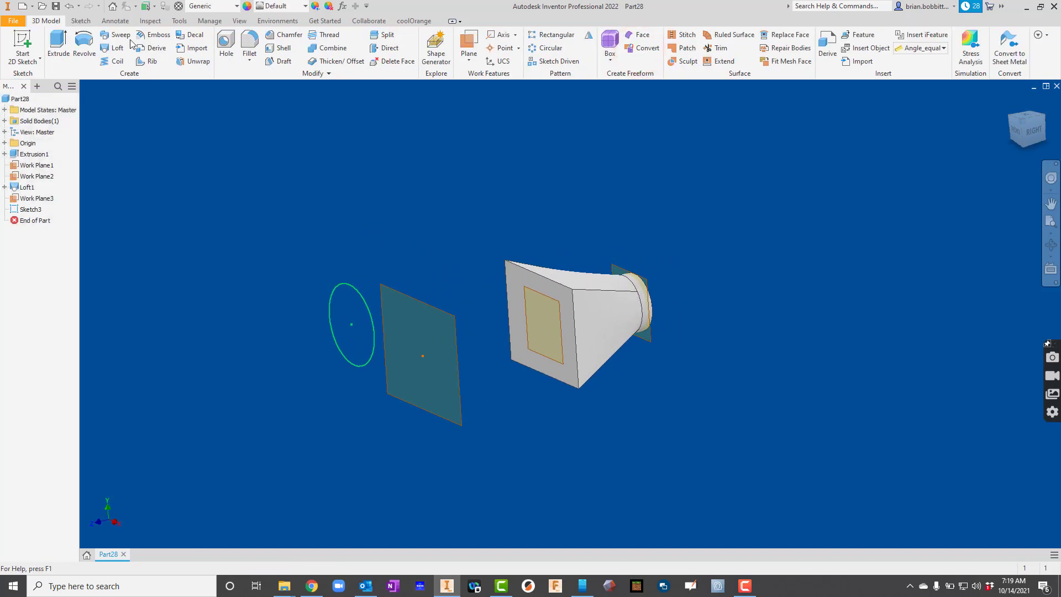
- Loft a solid from the rectangular end face to the offset circle sketch
click(117, 51)
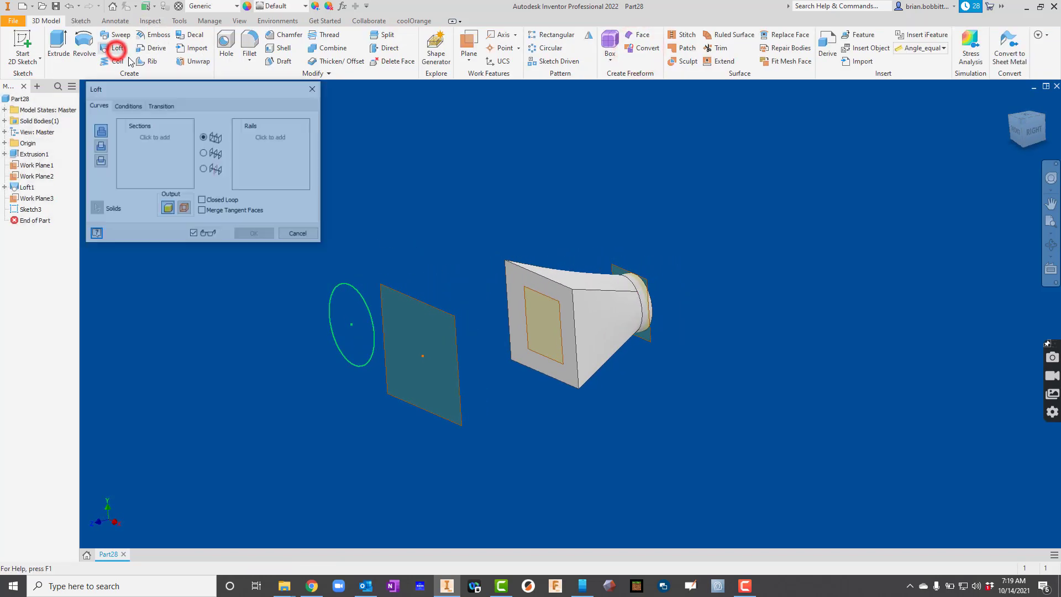
click(511, 325)
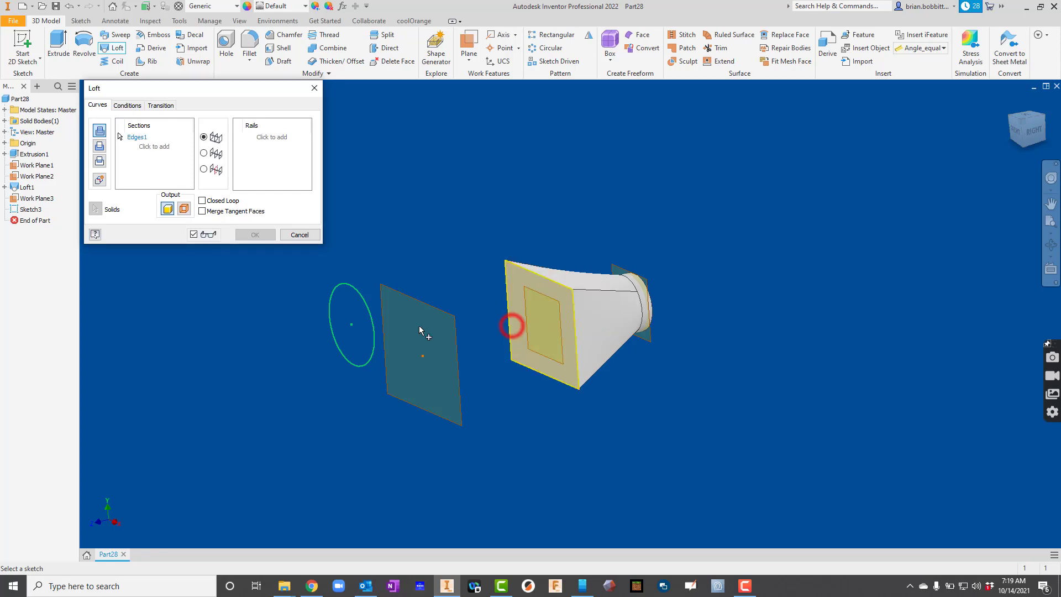
click(366, 320)
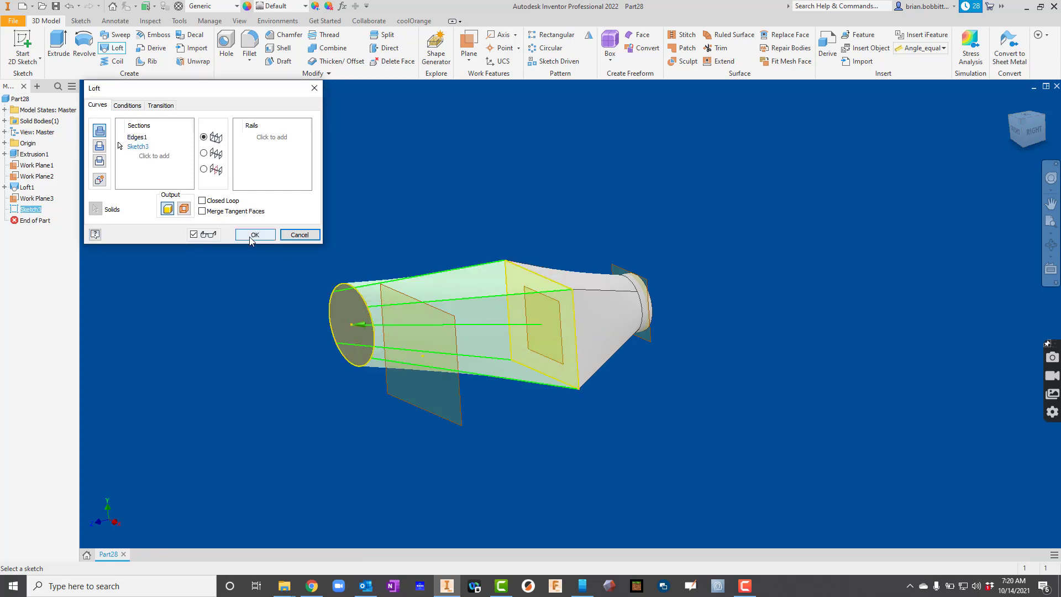
click(253, 235)
click(1053, 242)
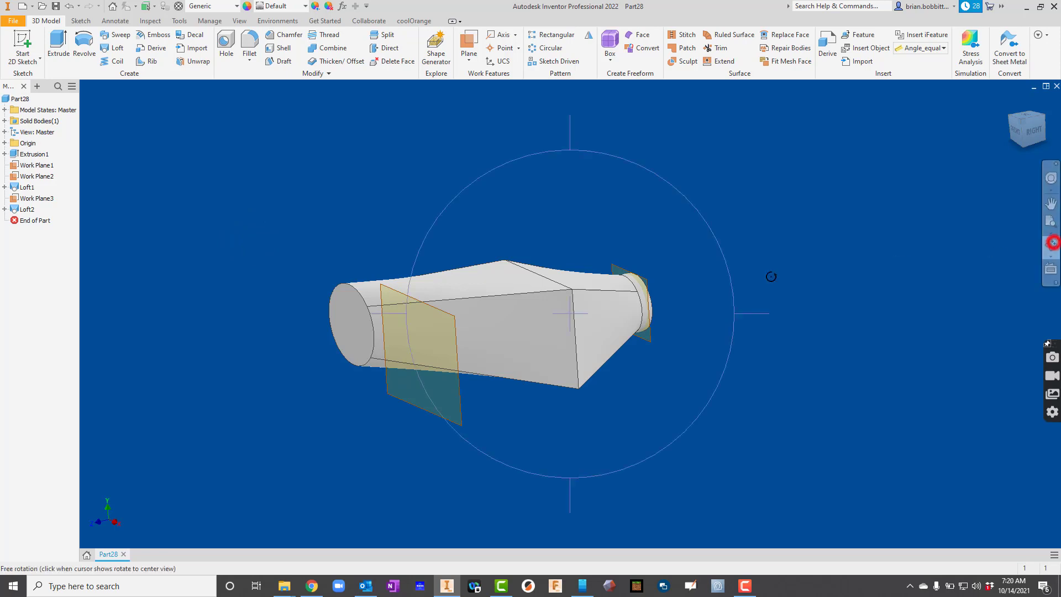